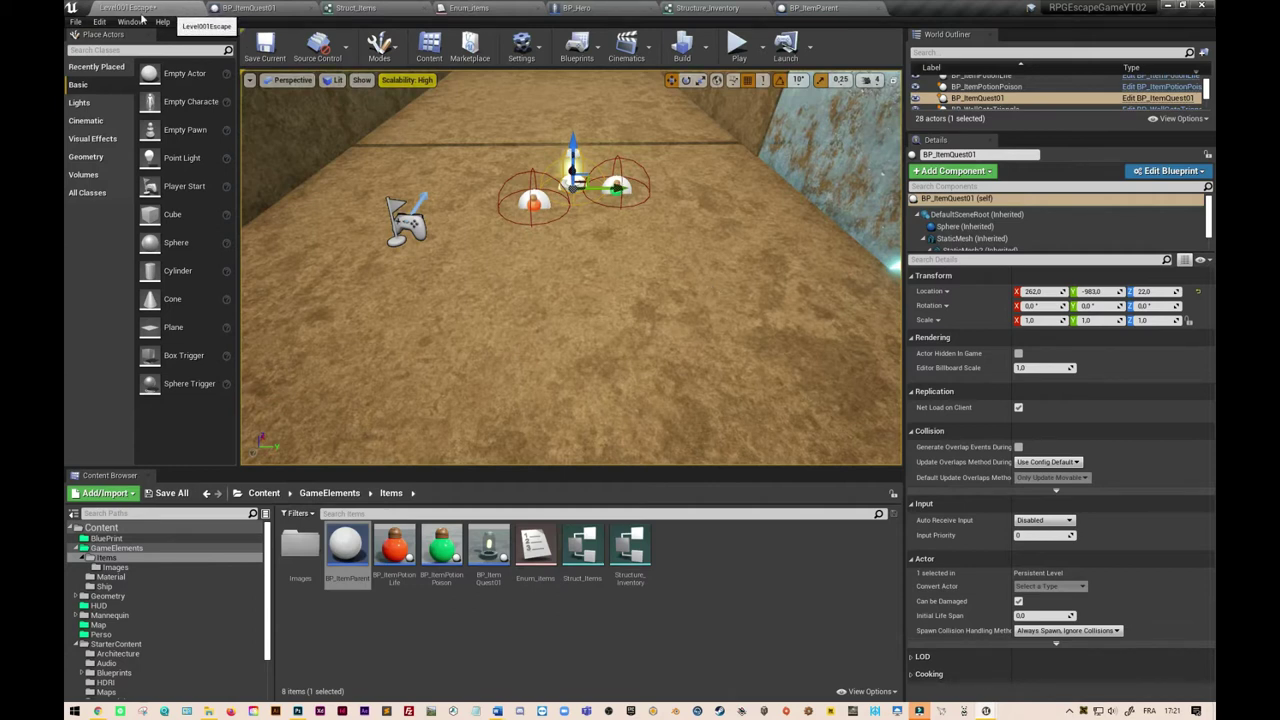
Go to the Input section of Project Settings and add a new action mapping
left_click(75, 21)
mouse_move(93, 24)
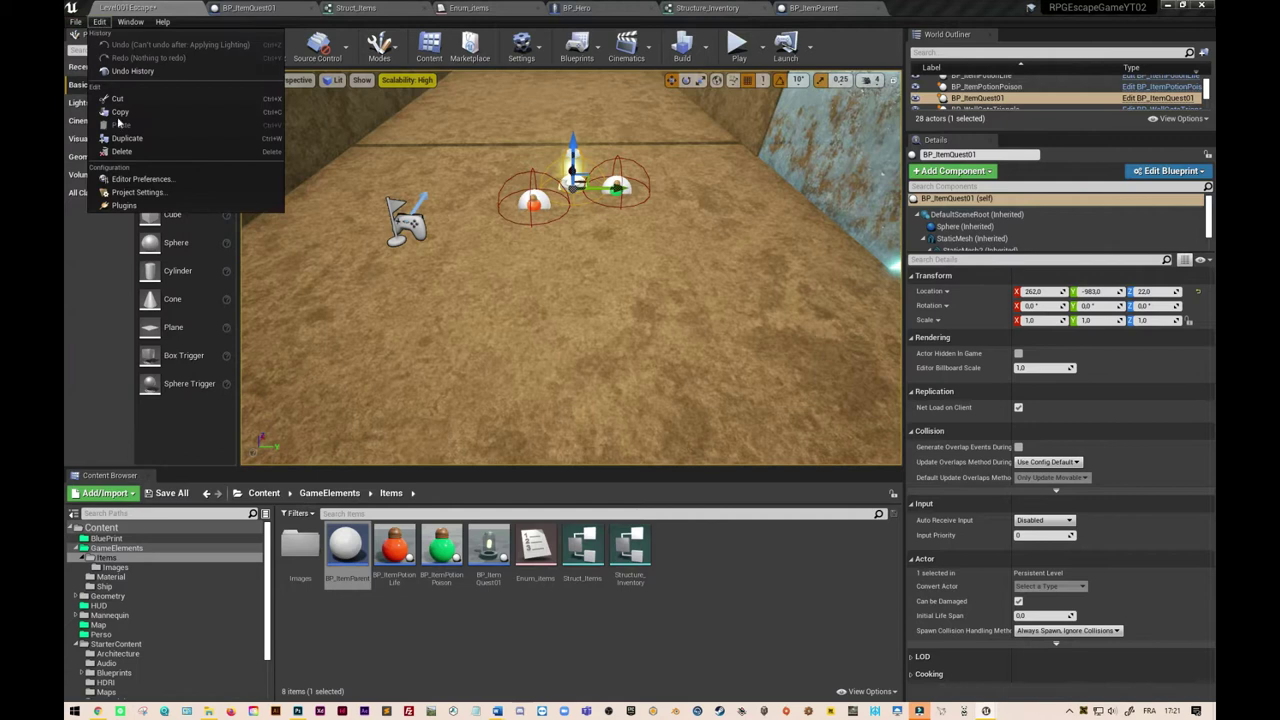
left_click(137, 192)
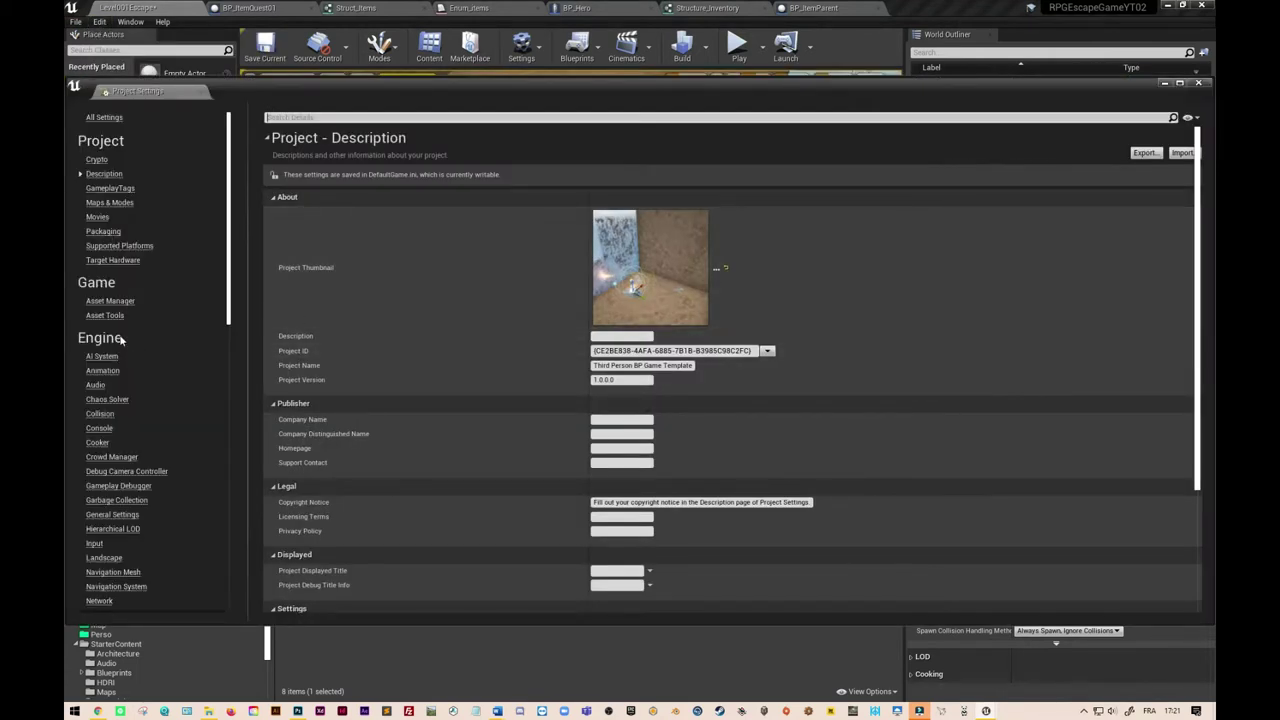
left_click(96, 543)
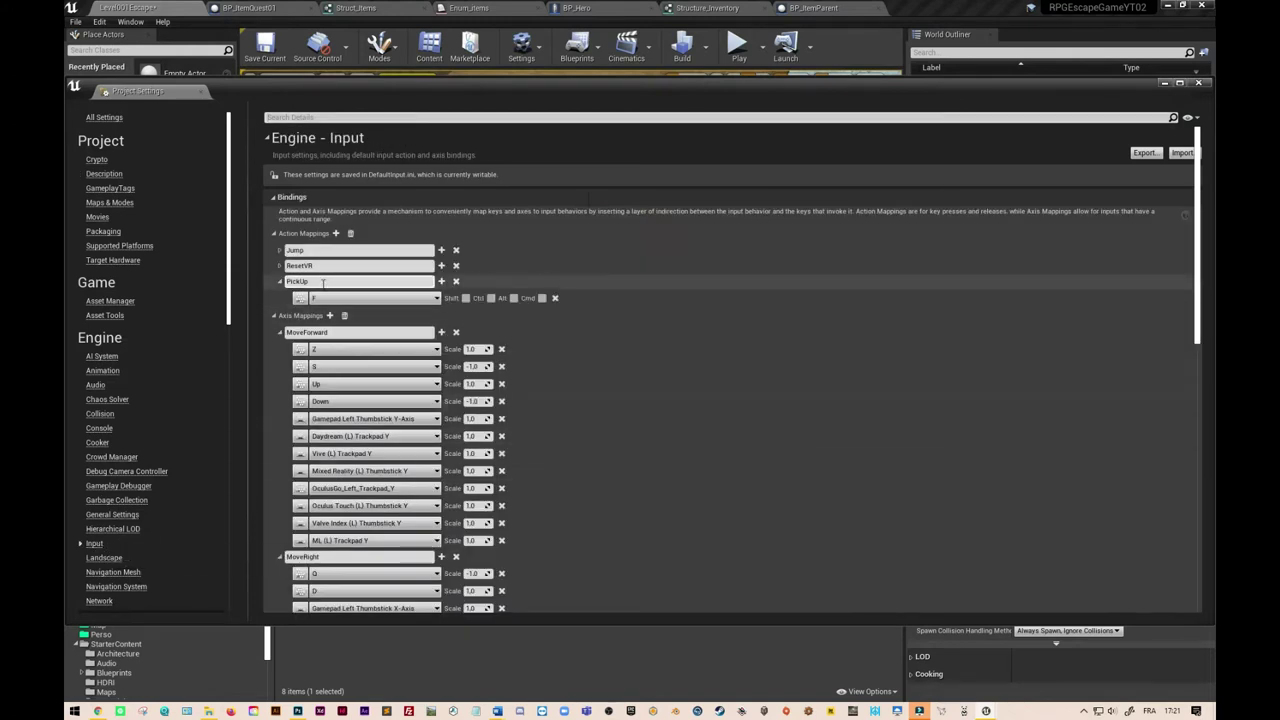
left_click(336, 234)
Name the action mapping OpenInventory and bind it to the Tab key
left_click_drag(353, 316, 267, 311)
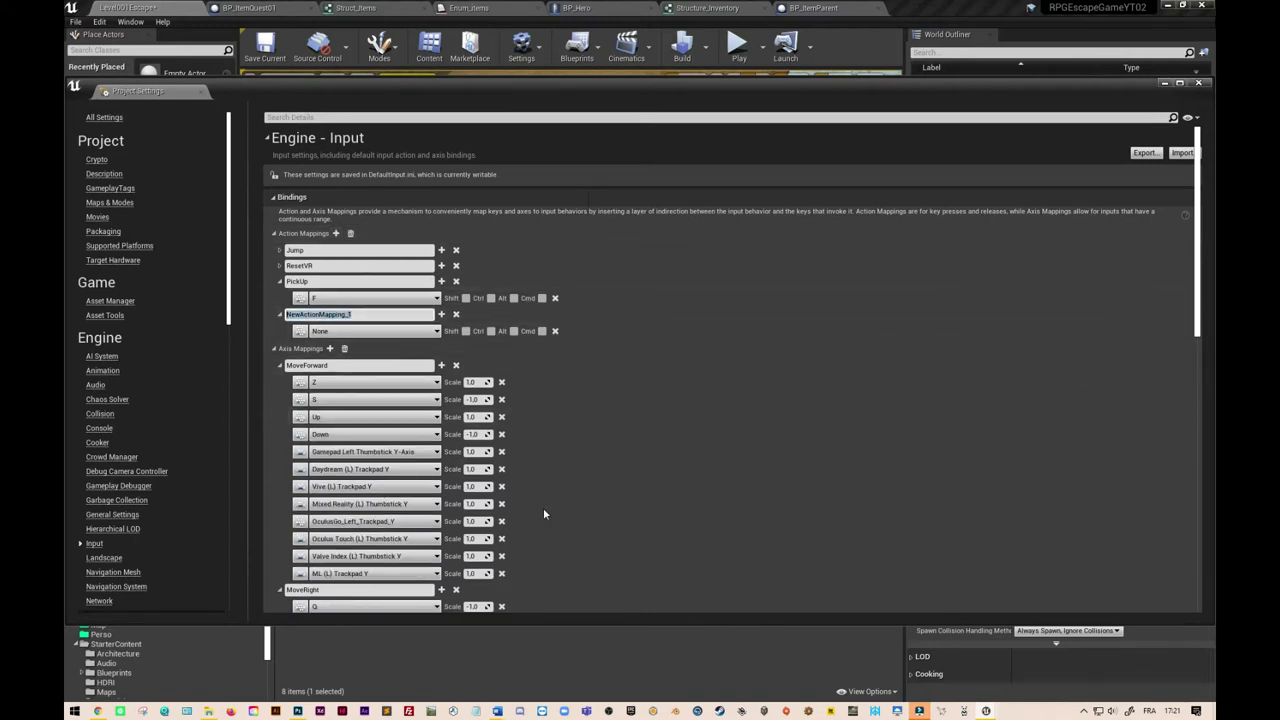
type("Op")
key("BackSpace")
key("BackSpace")
key("BackSpace")
key("BackSpace")
key("BackSpace")
key("BackSpace")
key("Return")
left_click(300, 333)
key("Tab")
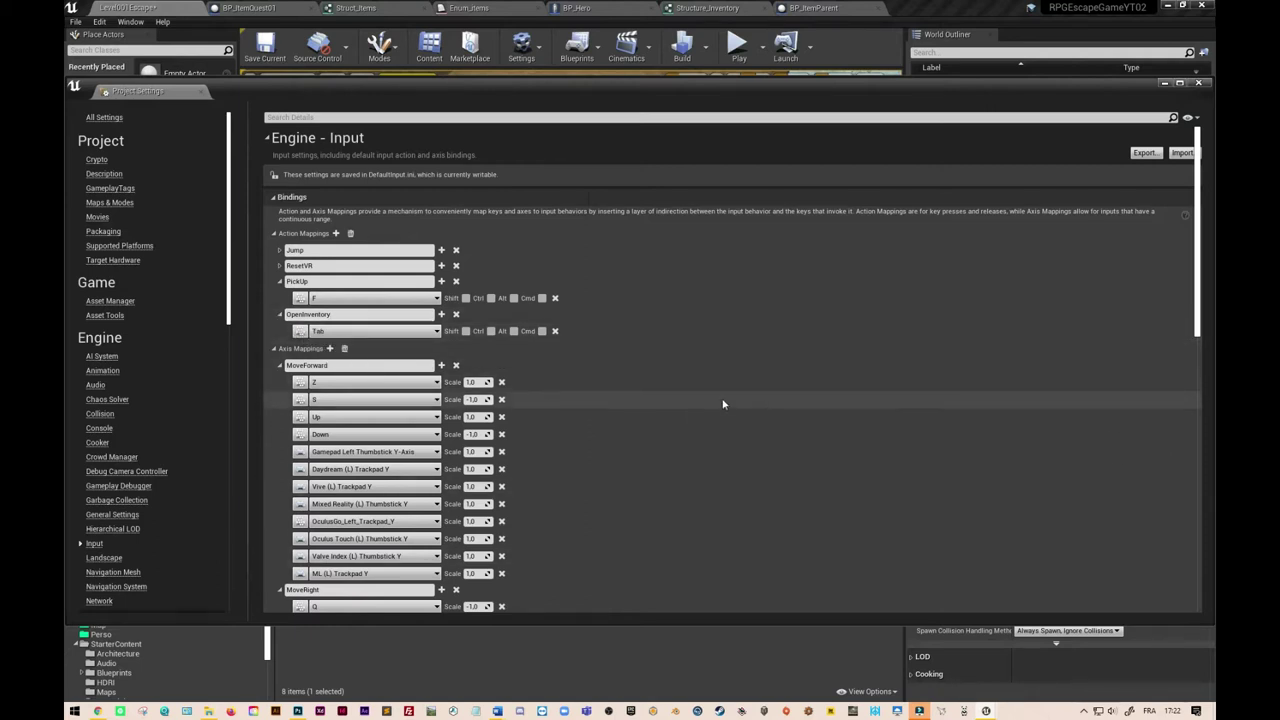
left_click(1201, 83)
Add an InputAction OpenInventory event node to BP_Hero's Event Graph and position it
left_click(805, 10)
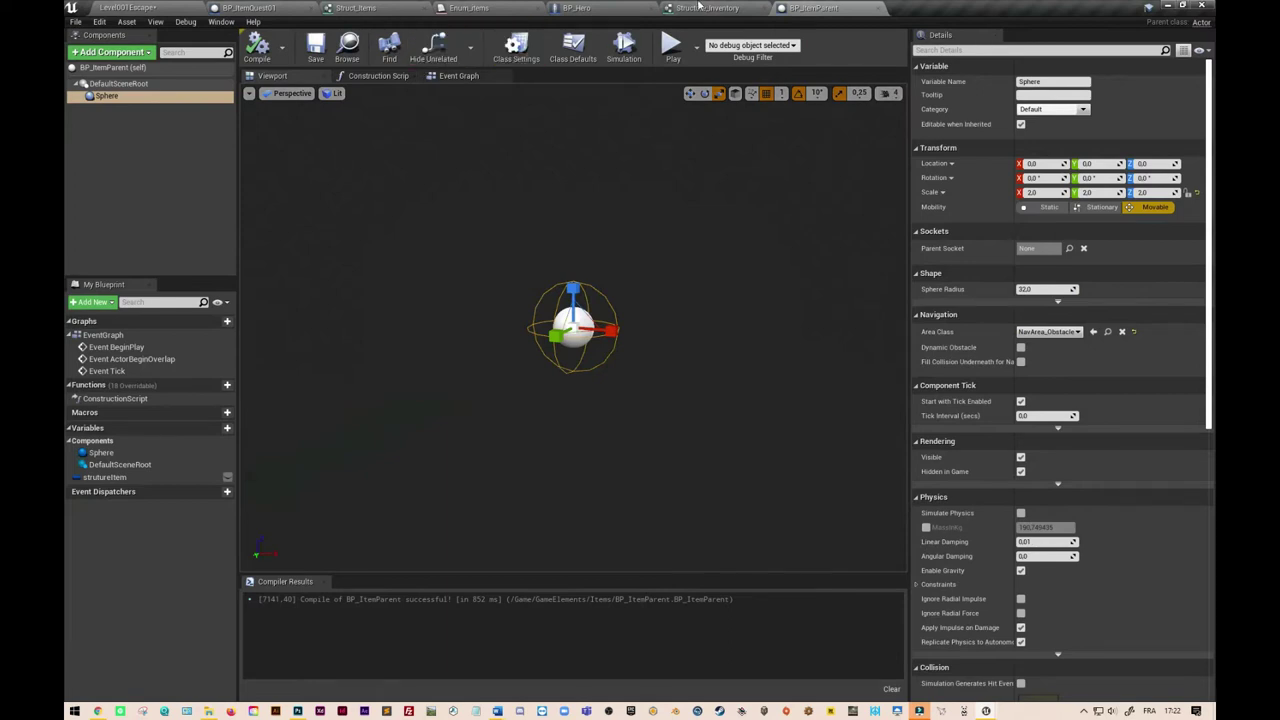
left_click(566, 10)
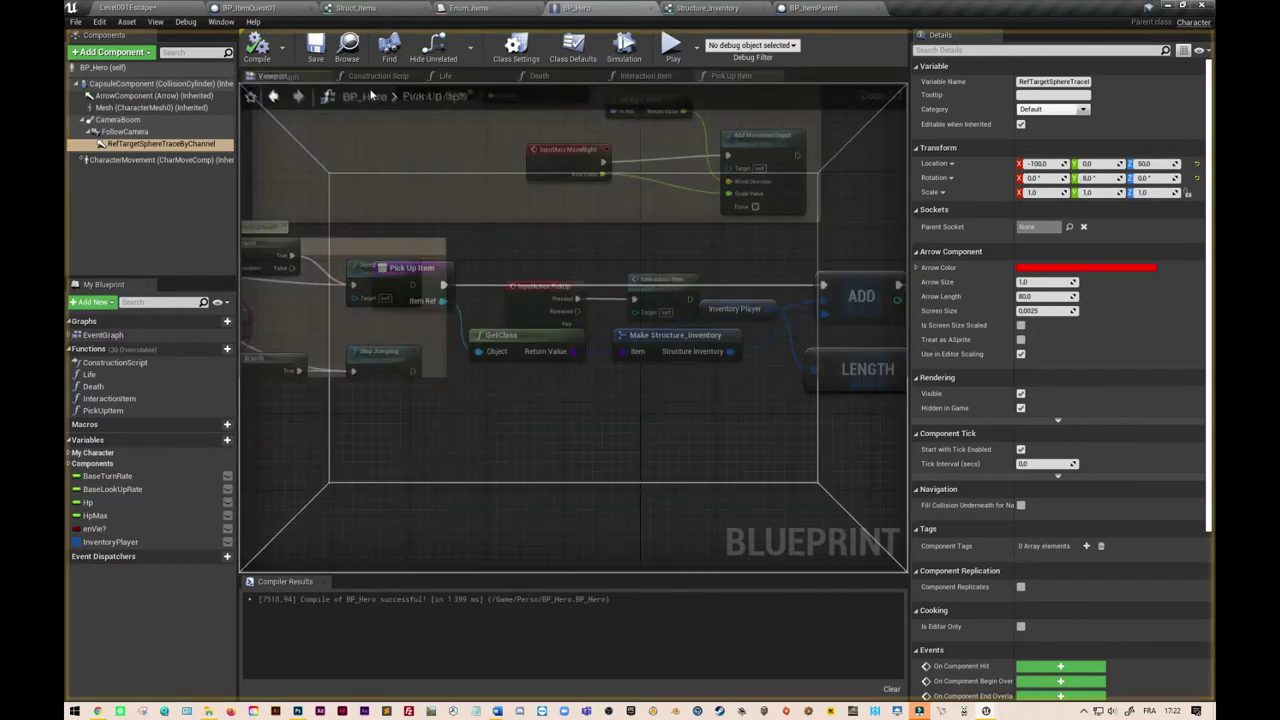
left_click_drag(630, 80, 367, 79)
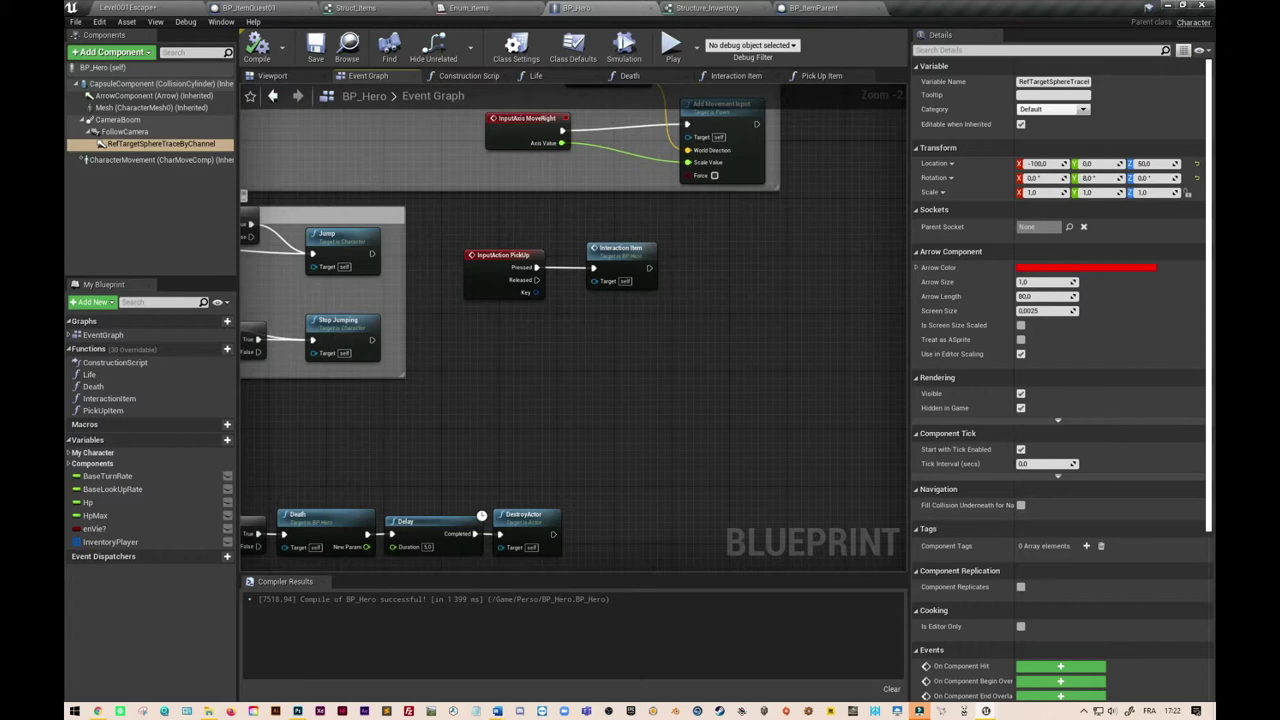
right_click(486, 345)
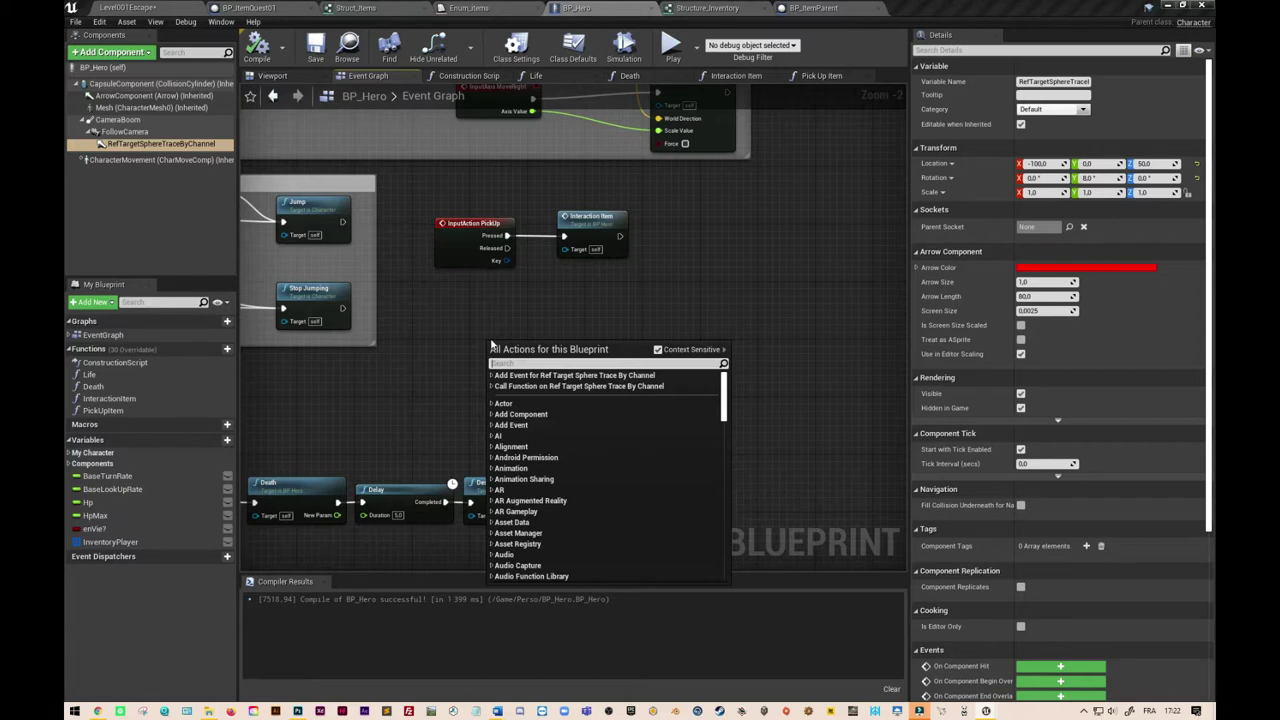
type("Op")
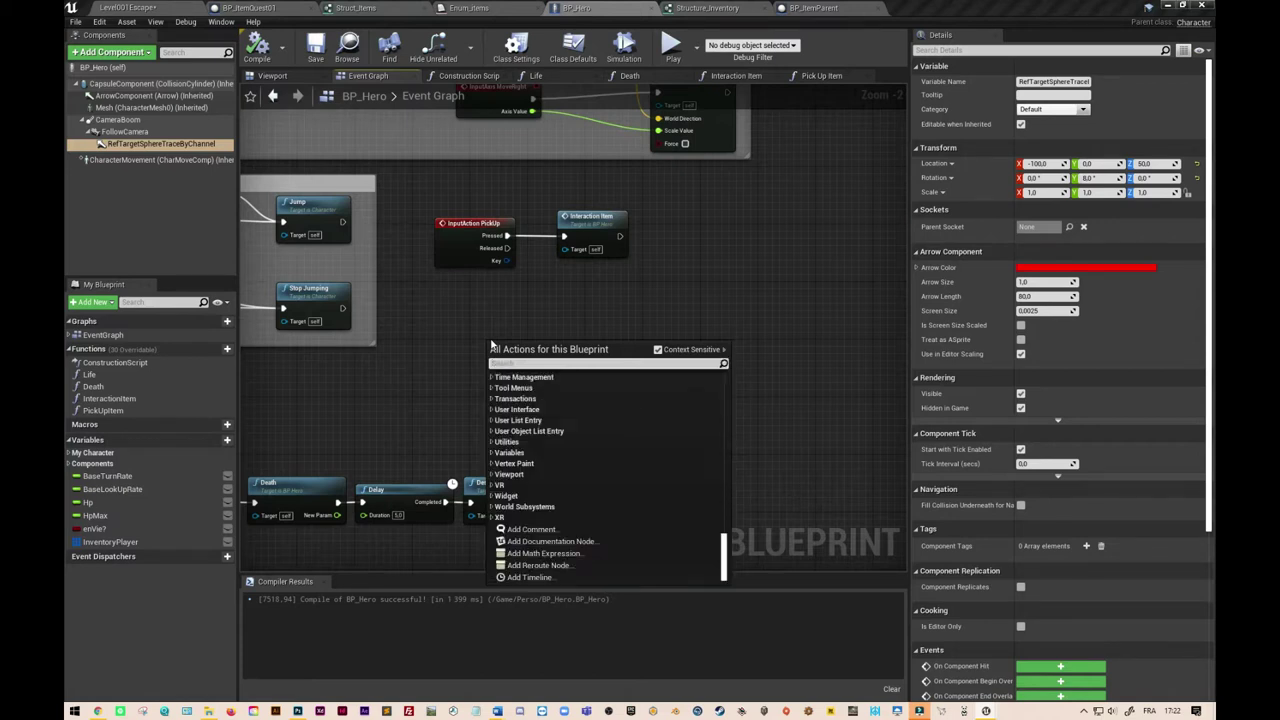
type("en")
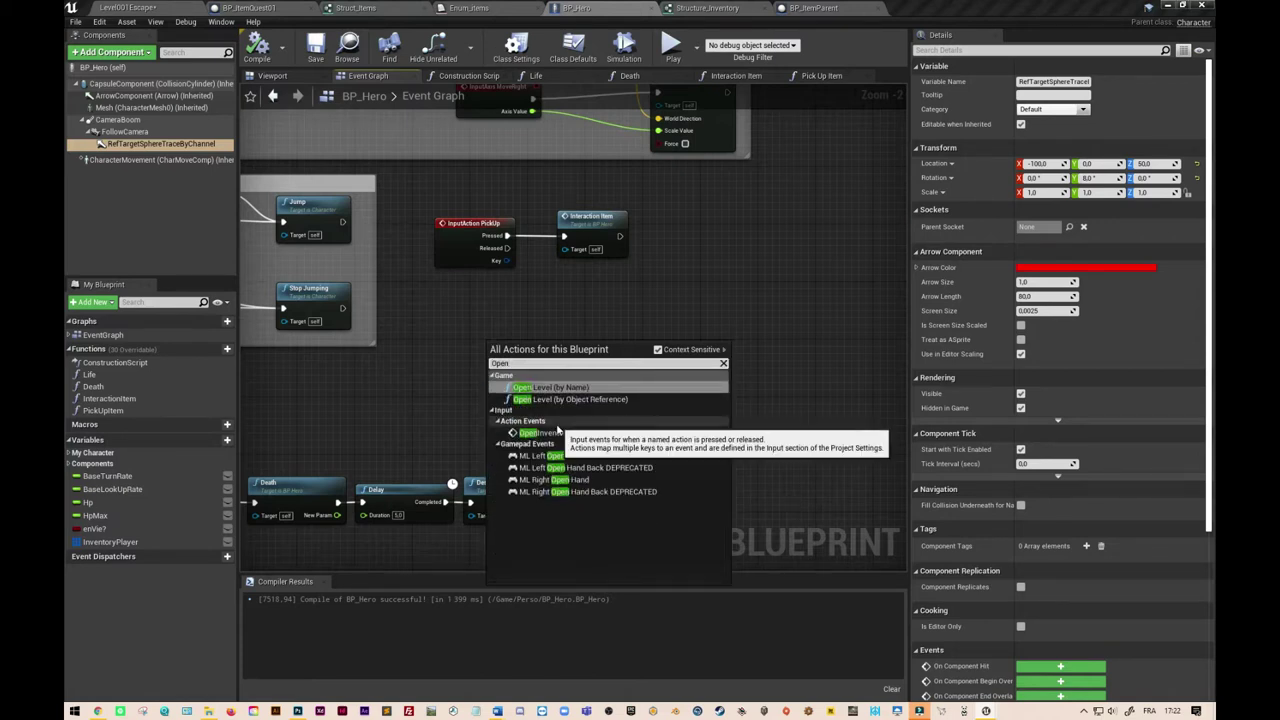
left_click(556, 432)
left_click_drag(537, 356, 493, 312)
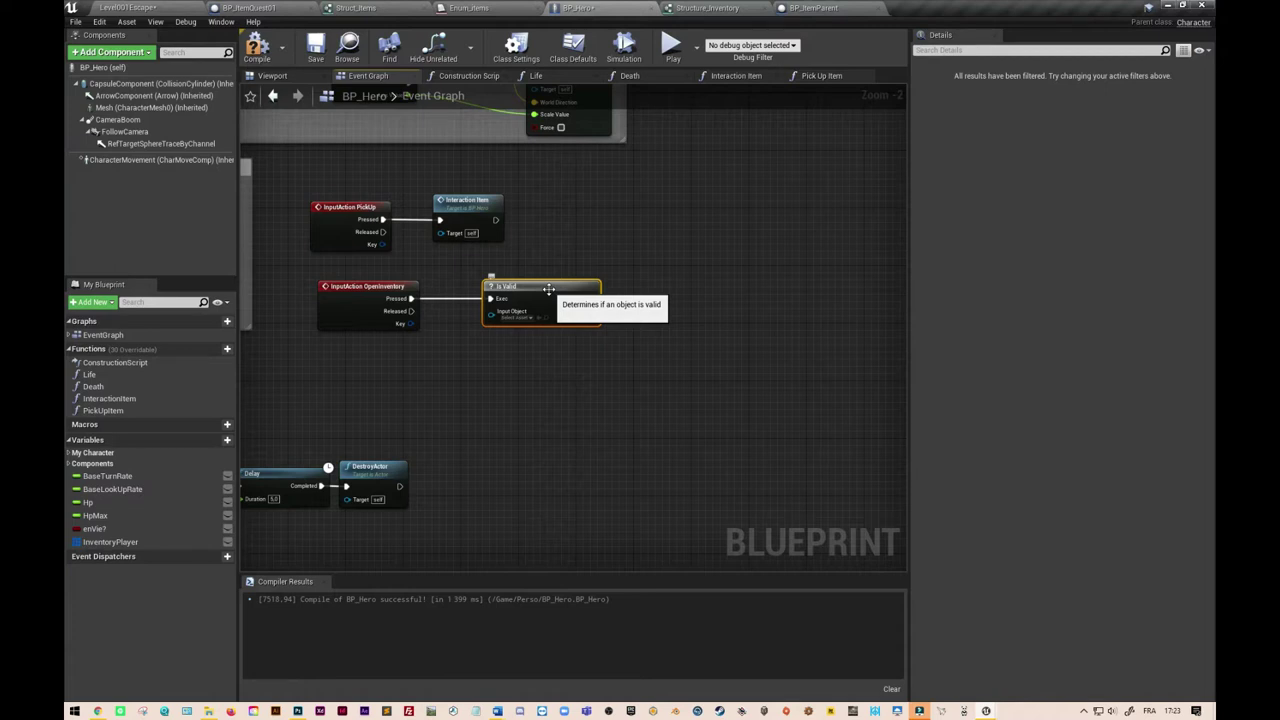
Place Is Valid beside the OpenInventory event and add a Create Widget node off Is Not Valid
left_click_drag(548, 289, 511, 289)
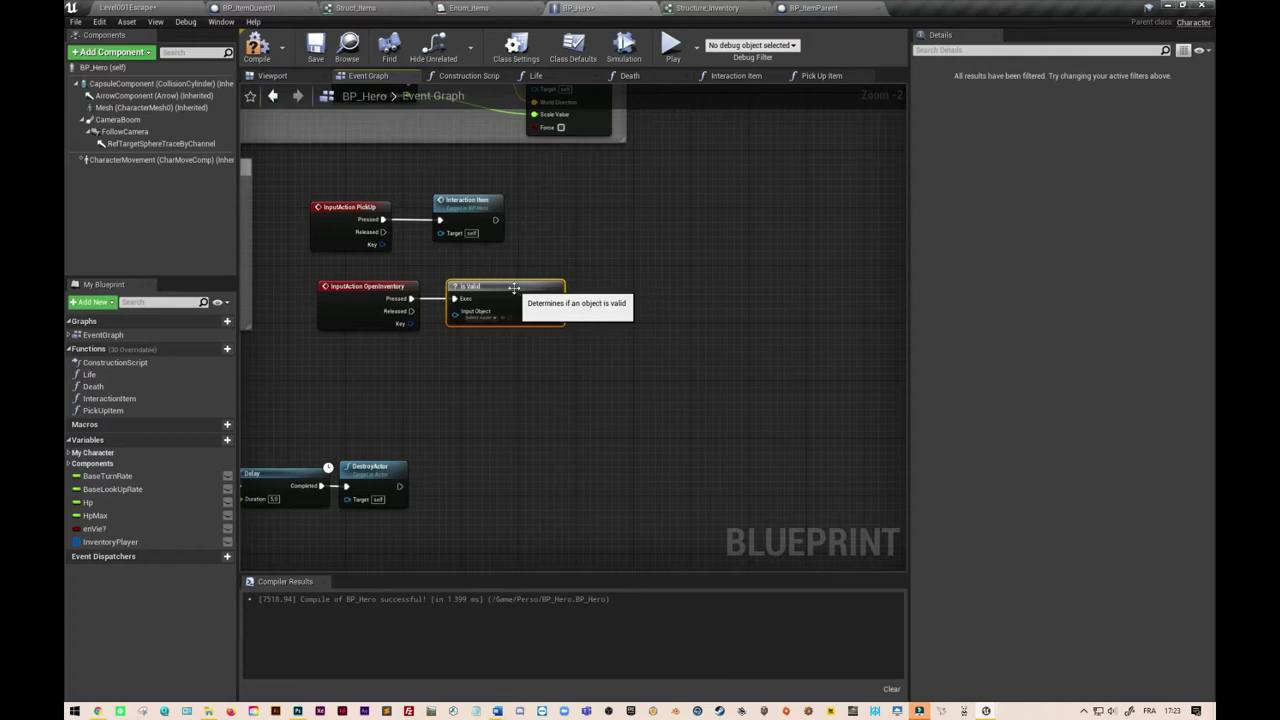
scroll(545, 348, "up", 1)
scroll(553, 401, "up", 1)
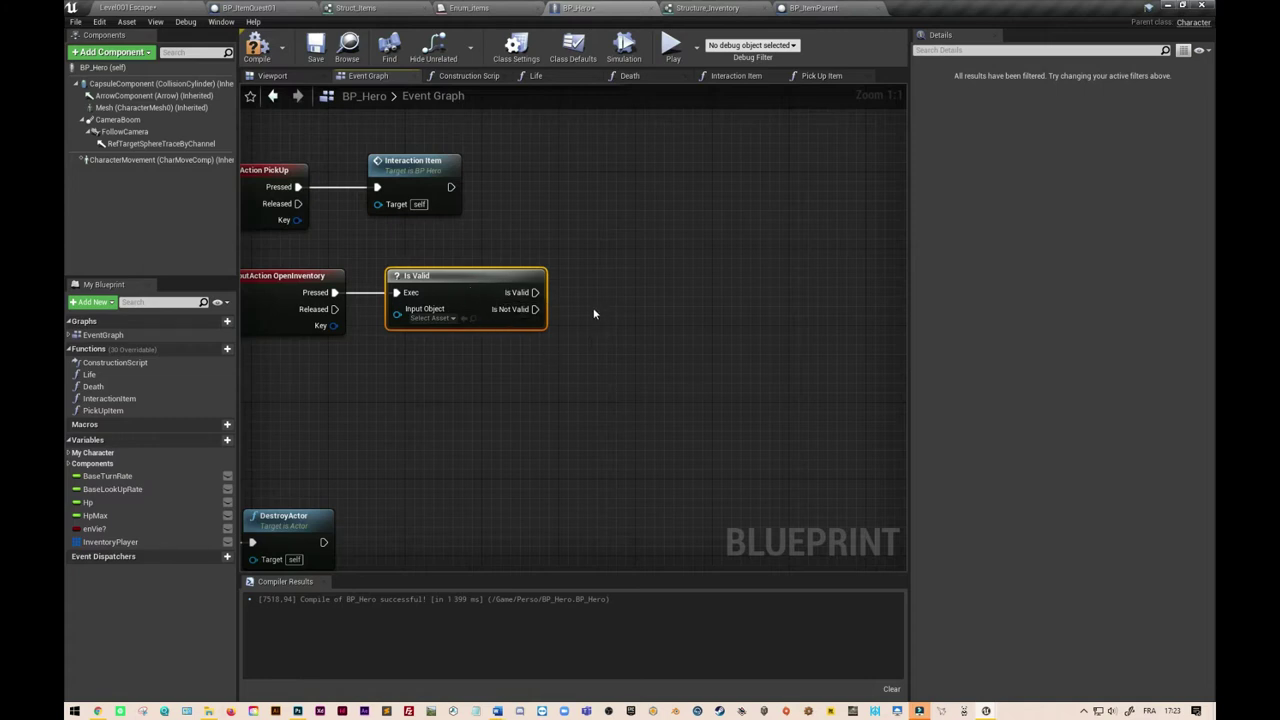
left_click_drag(536, 309, 636, 352)
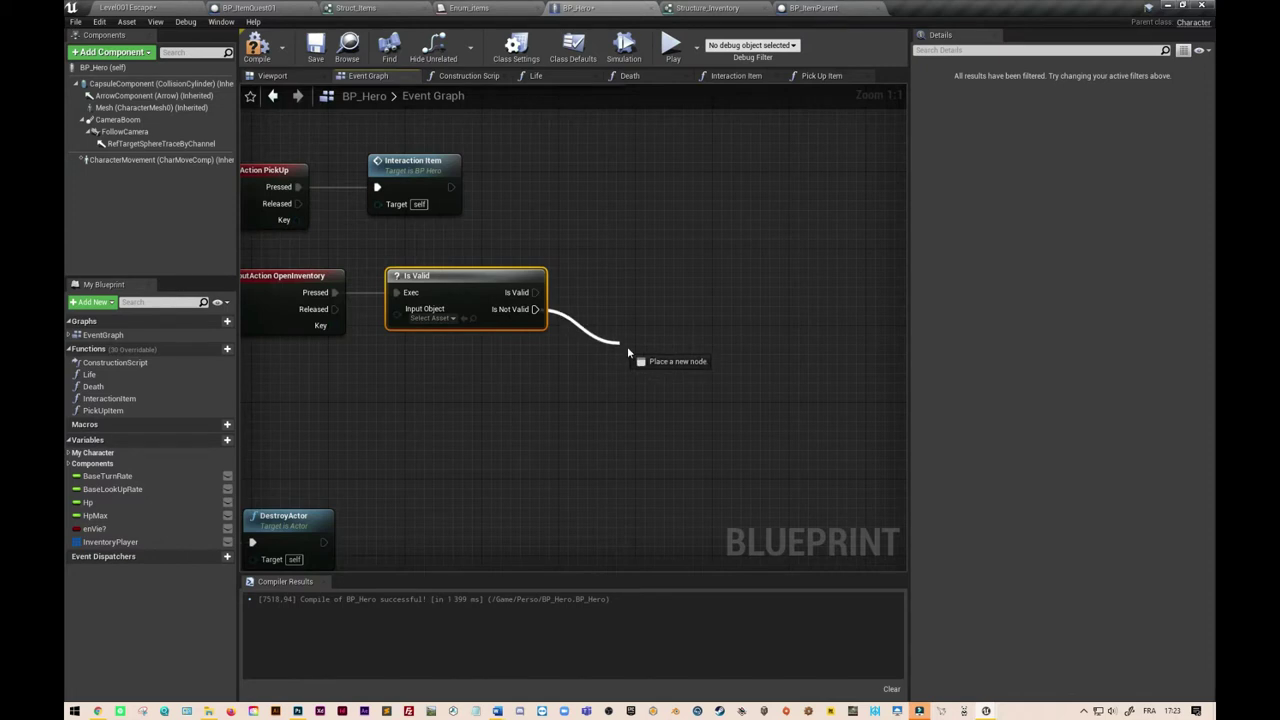
type("create")
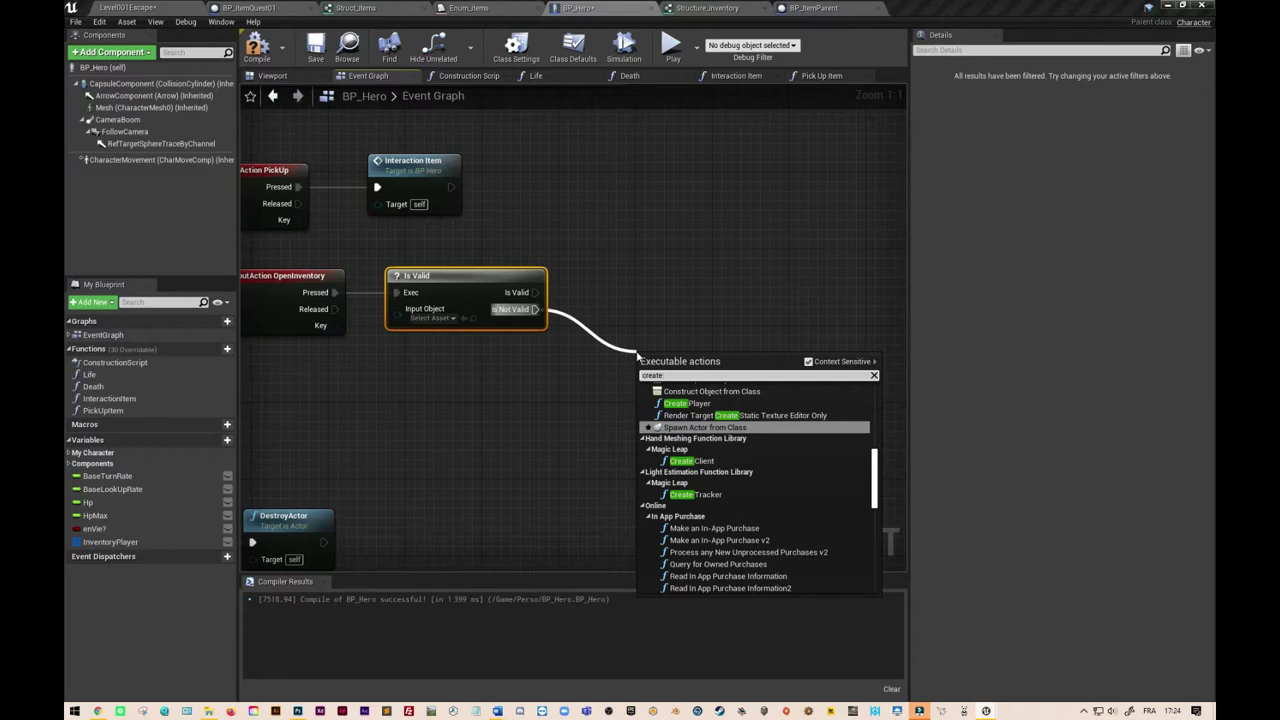
type(" widget")
left_click(680, 400)
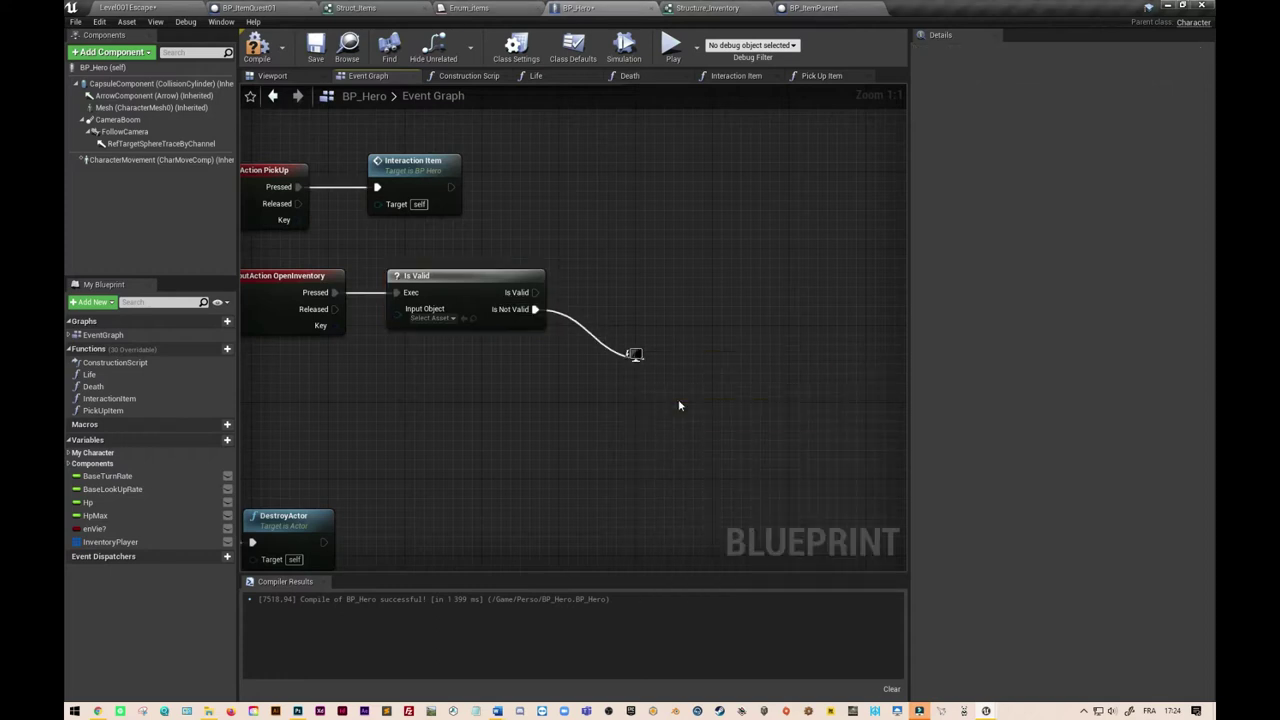
right_click_drag(528, 448, 593, 444)
scroll(593, 444, "down", 1)
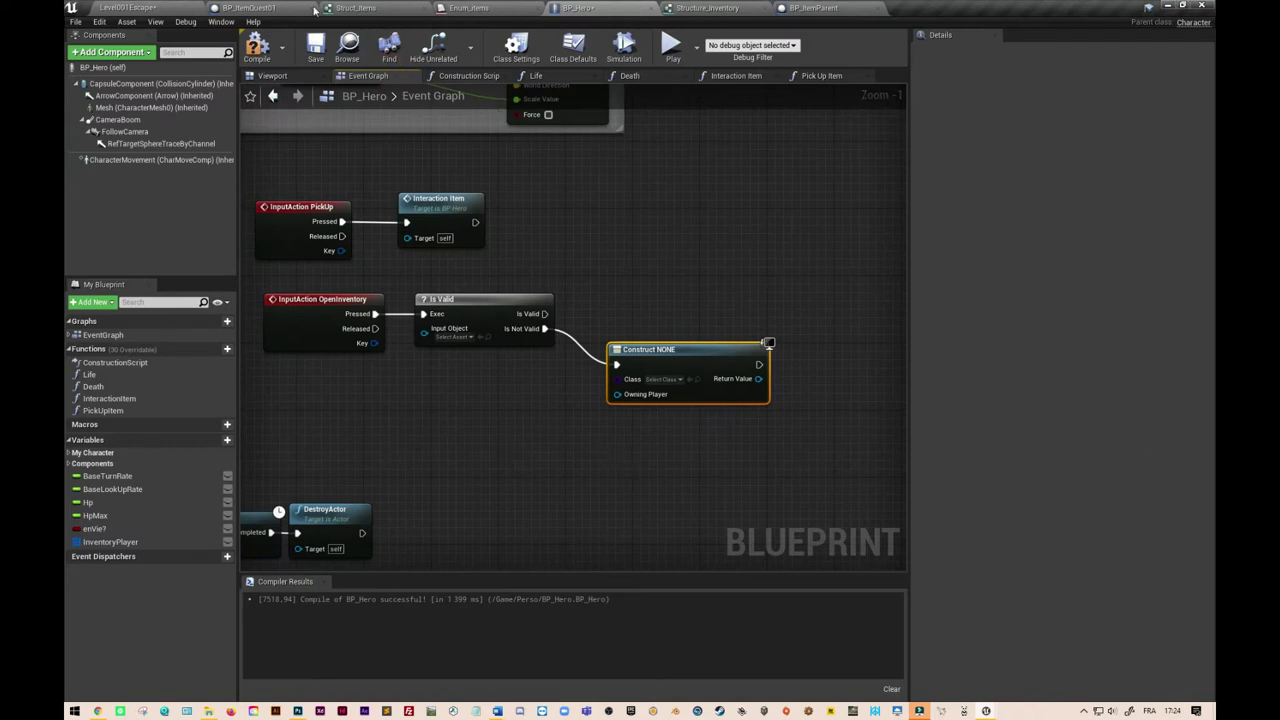
In the level editor's Content Browser, navigate to the Content/HUD folder
left_click(190, 8)
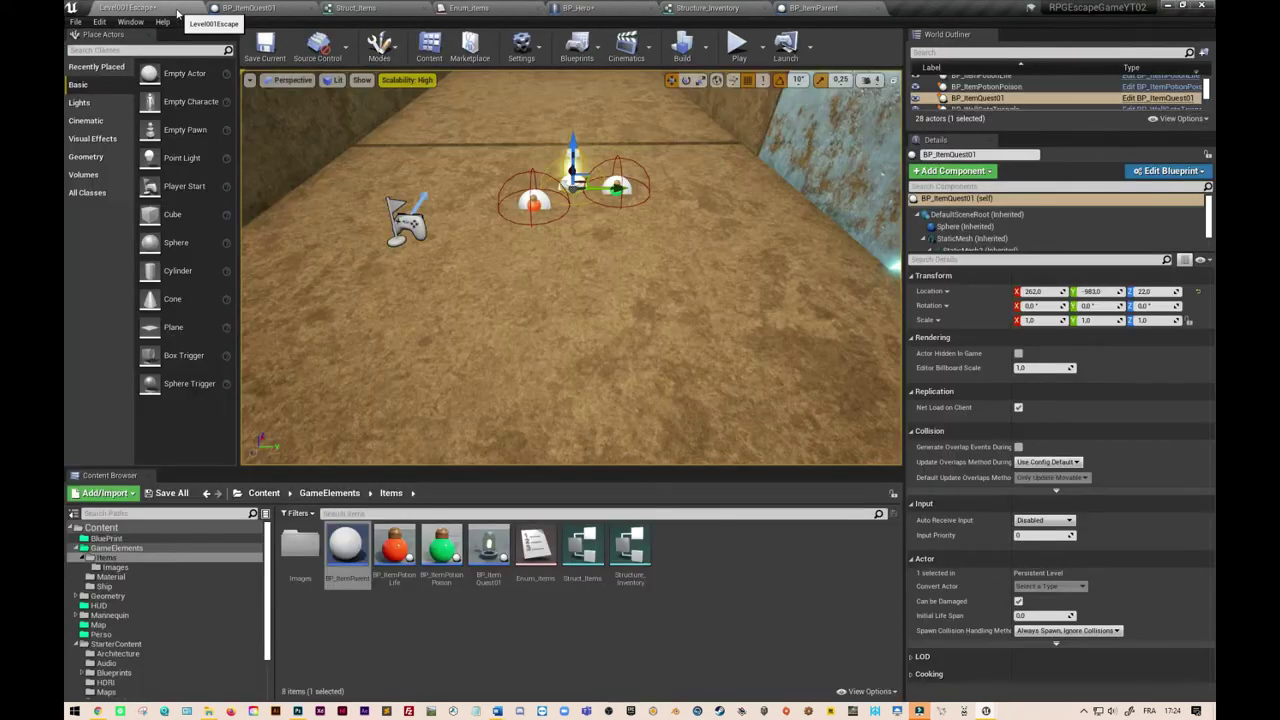
left_click(328, 494)
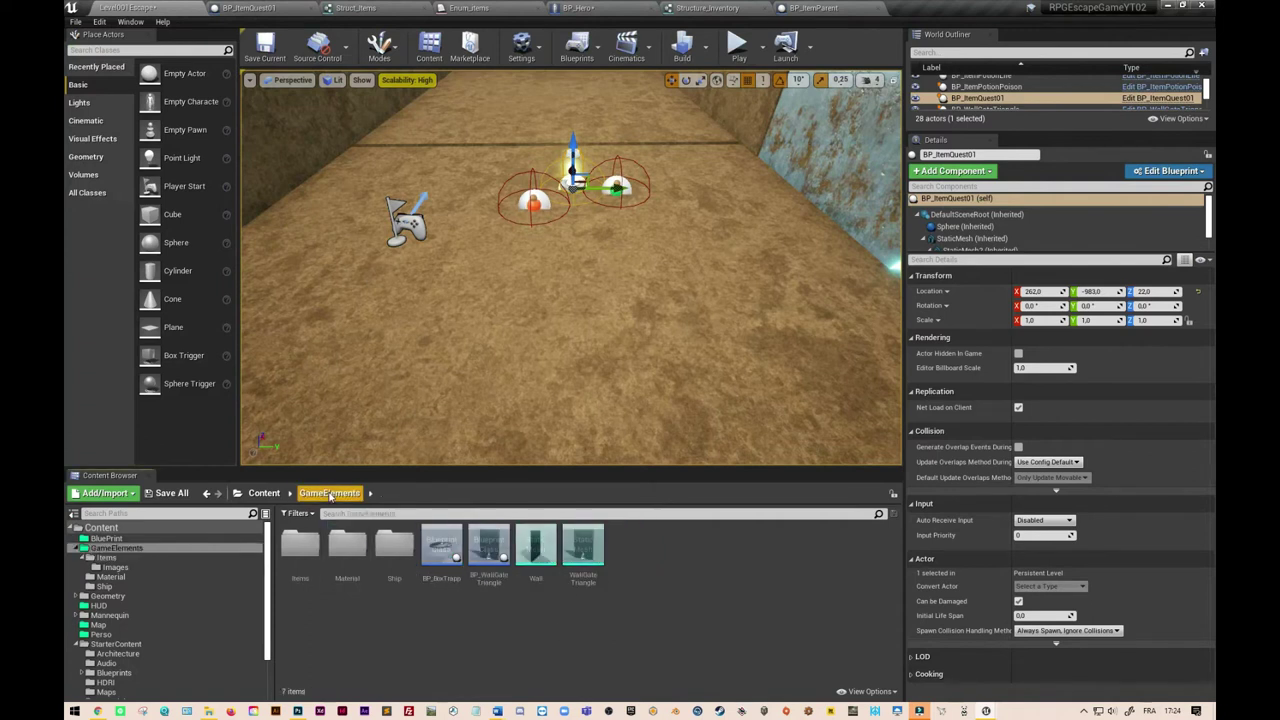
left_click(272, 495)
double_click(441, 551)
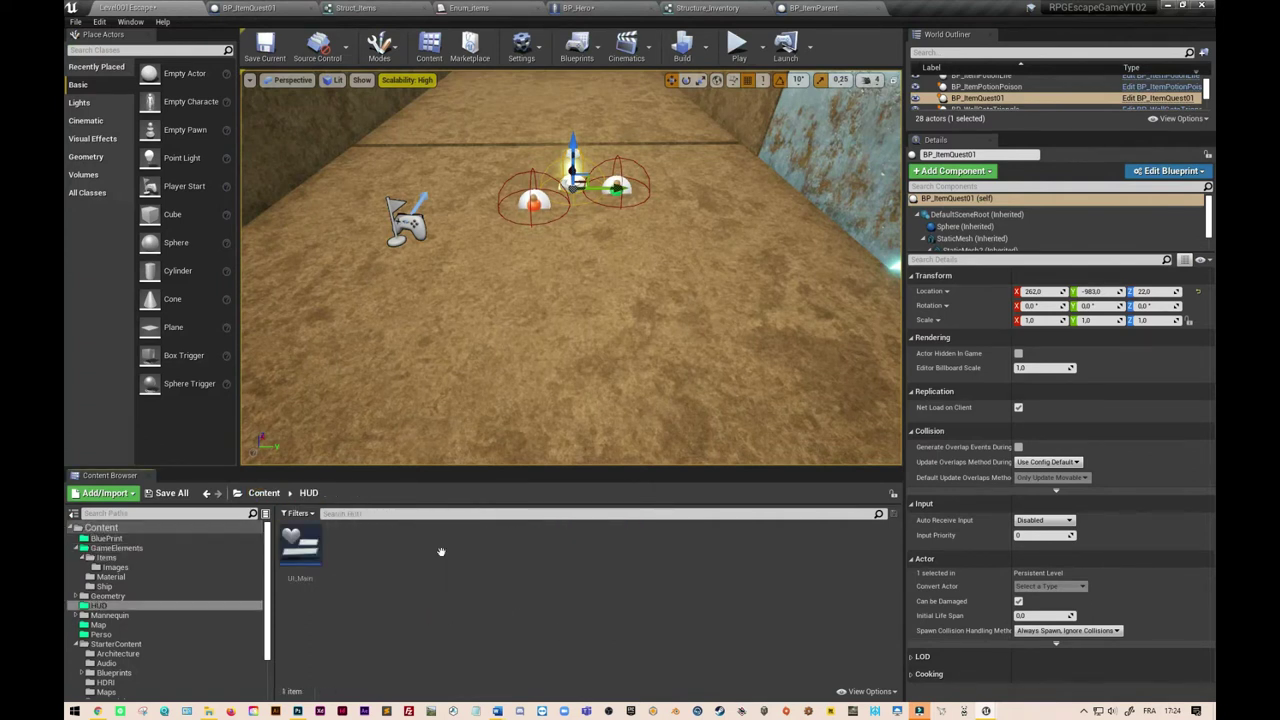
Create a Widget Blueprint named UI_InventoryPlayer in HUD and open it for editing
right_click(421, 607)
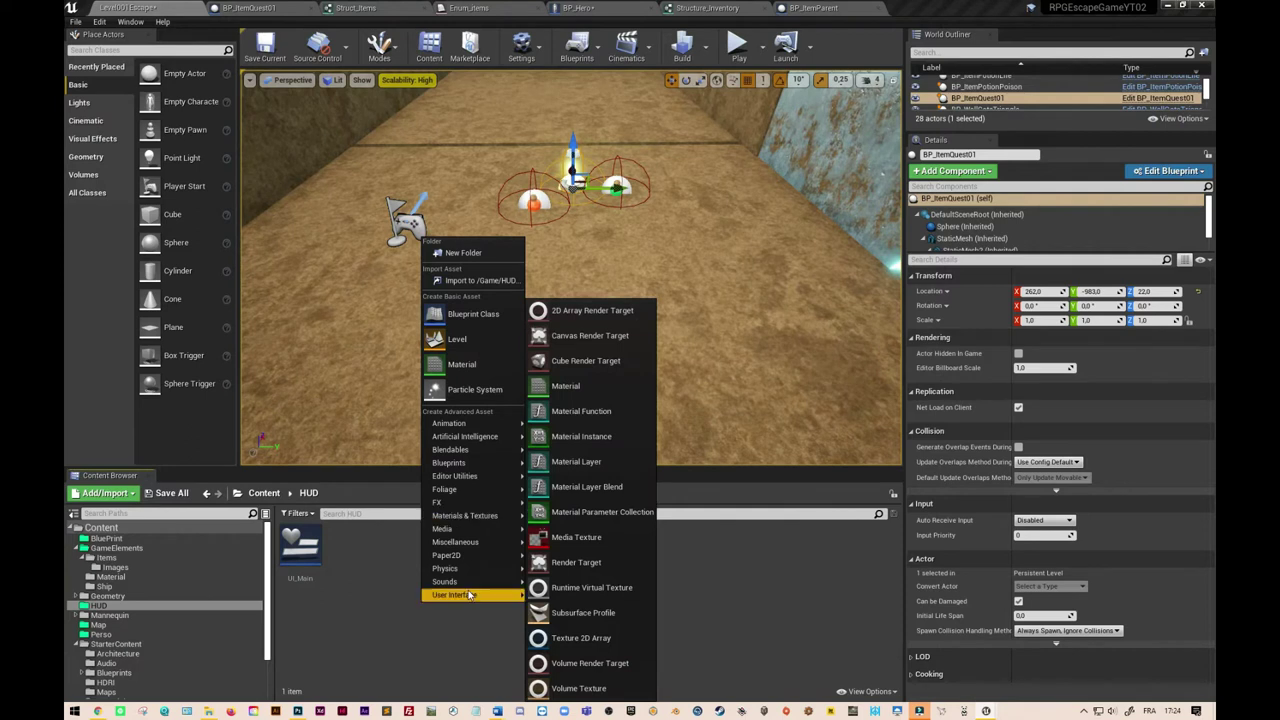
mouse_move(522, 594)
left_click(580, 677)
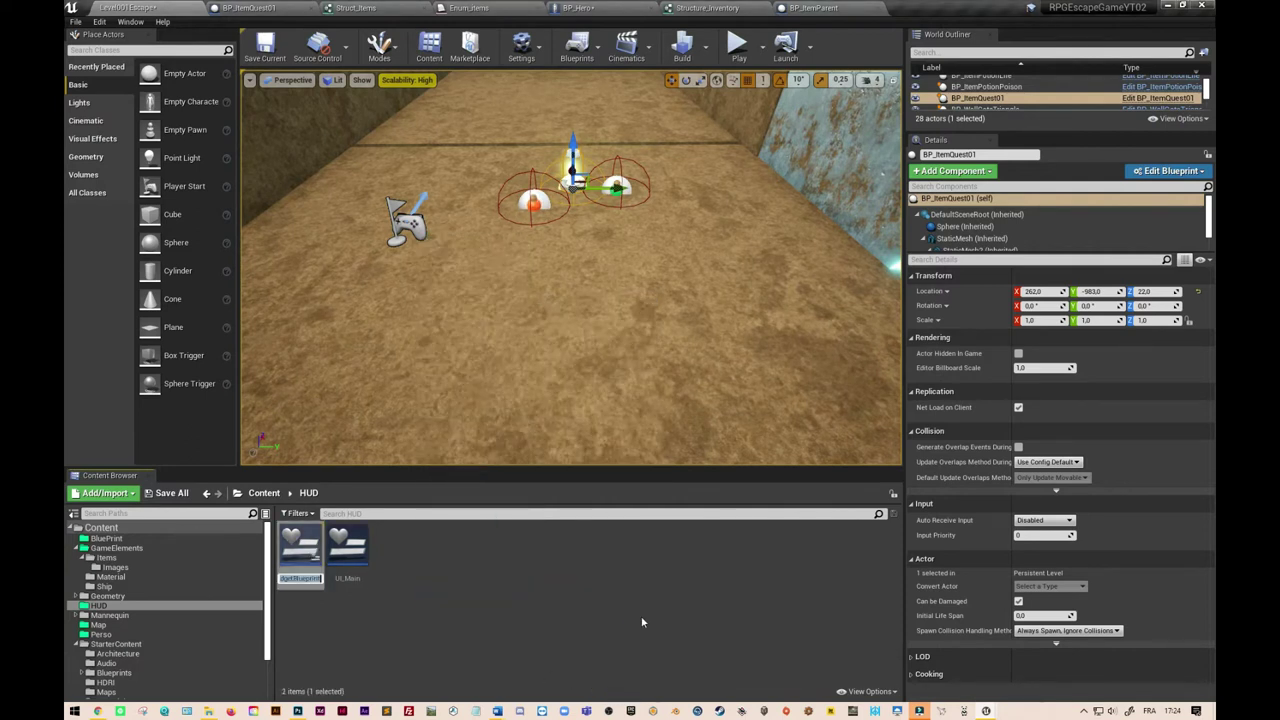
type("UI")
type("_Inventor")
type("yPlayer")
key("Return")
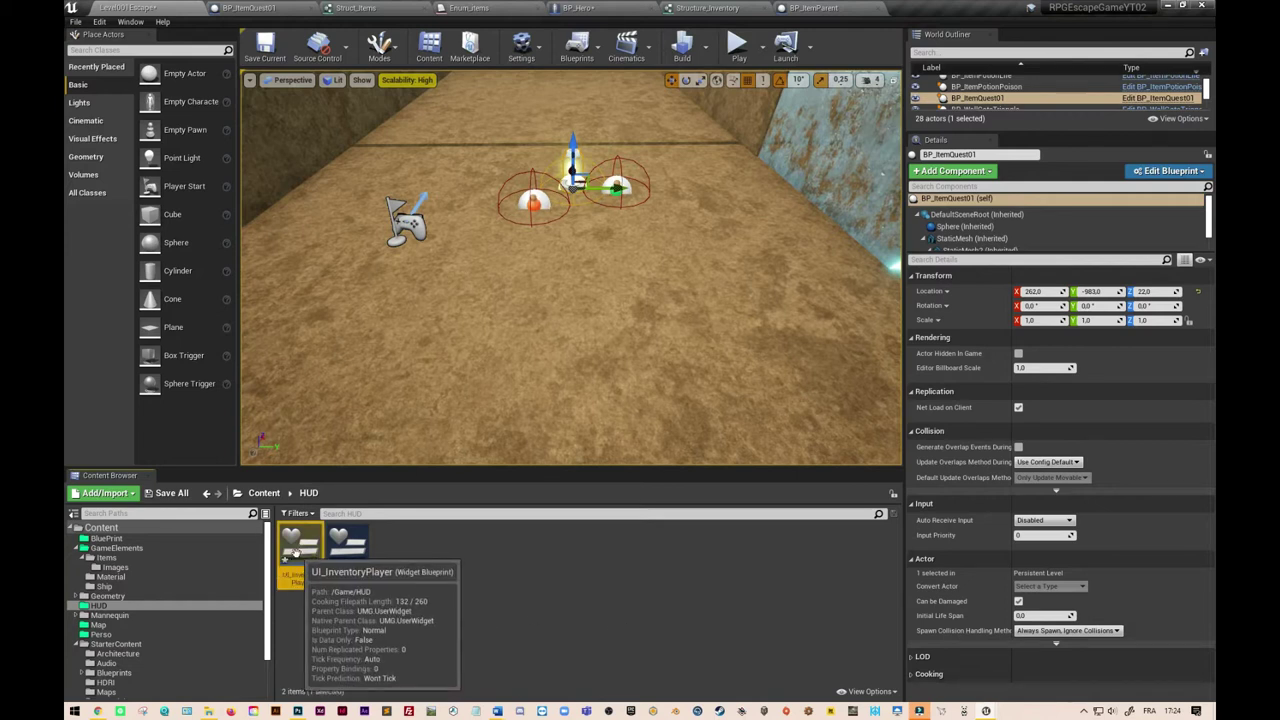
double_click(297, 557)
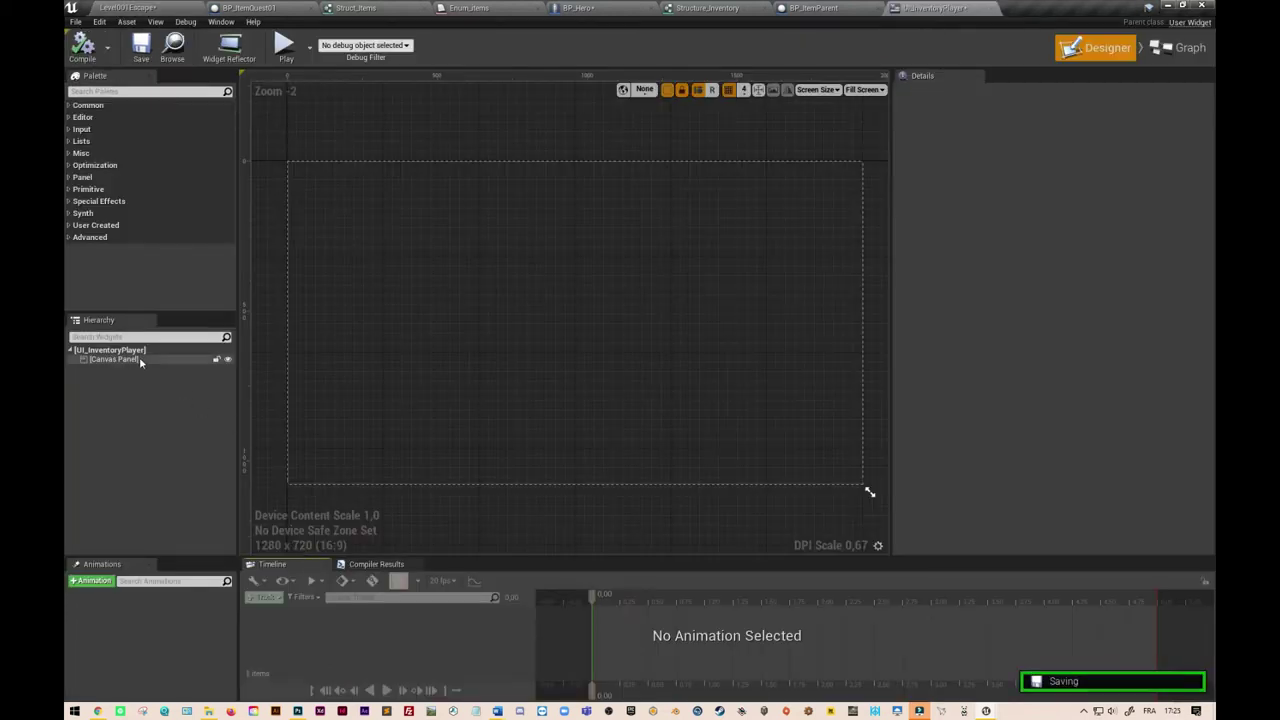
Add a Border to the Canvas Panel, nest a Vertical Box inside it, and enlarge the Border
left_click(104, 91)
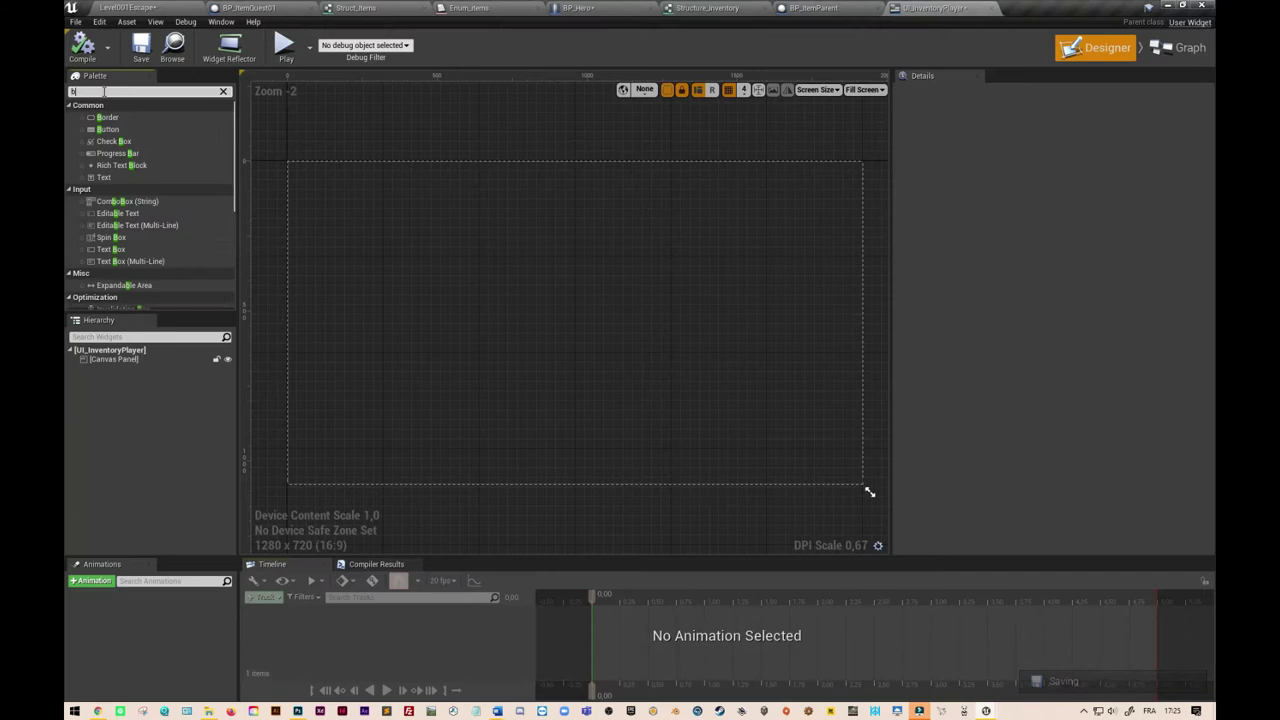
type("border")
left_click_drag(108, 118, 118, 370)
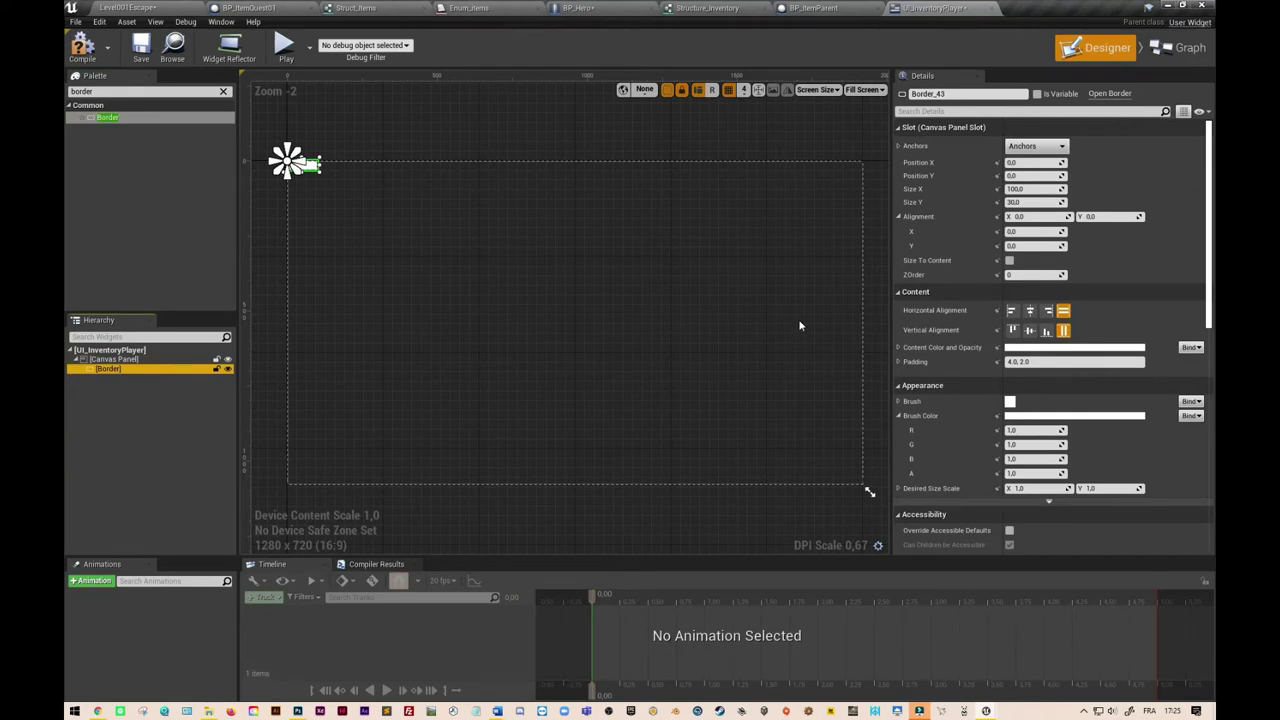
left_click(71, 91)
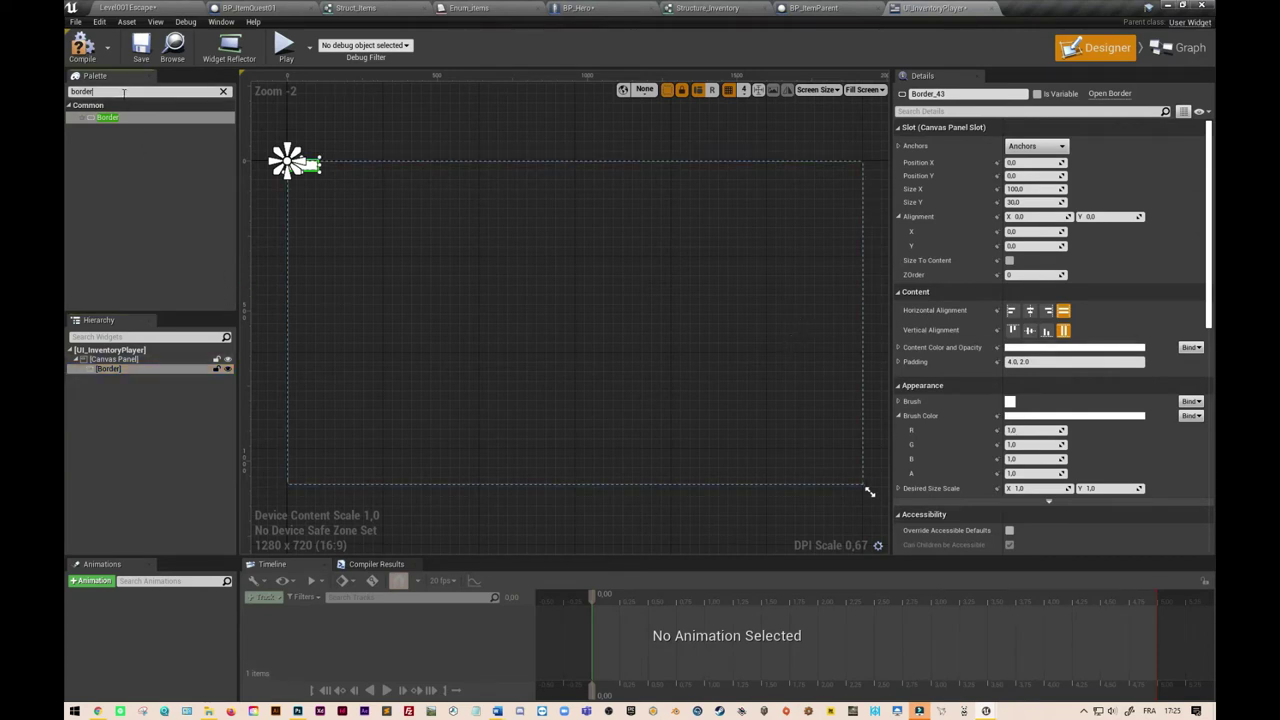
type("vertical")
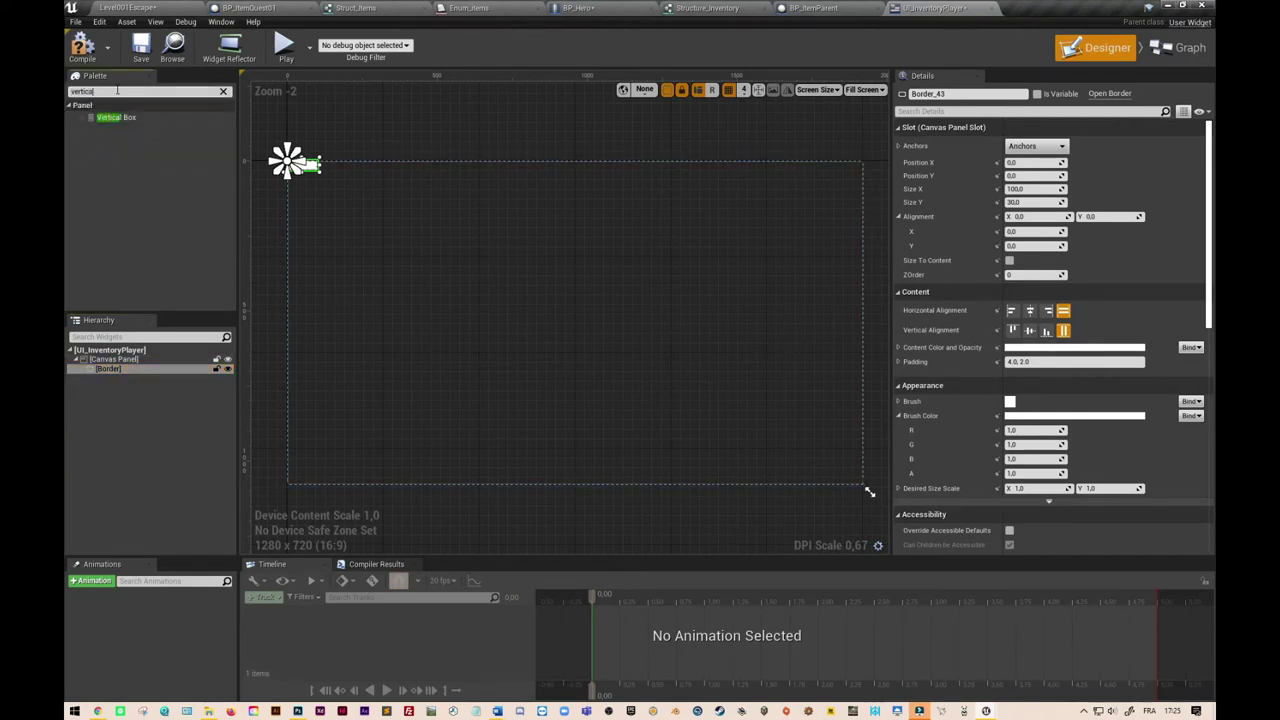
left_click_drag(122, 123, 139, 376)
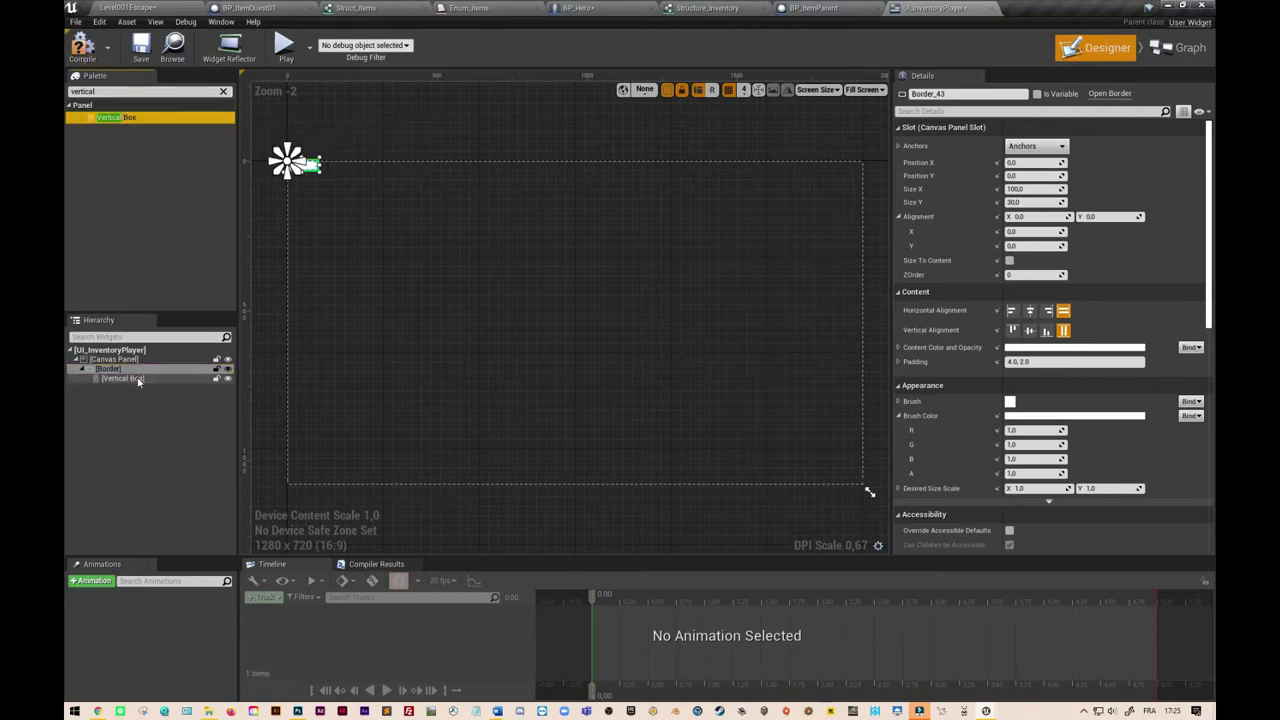
left_click_drag(322, 178, 441, 281)
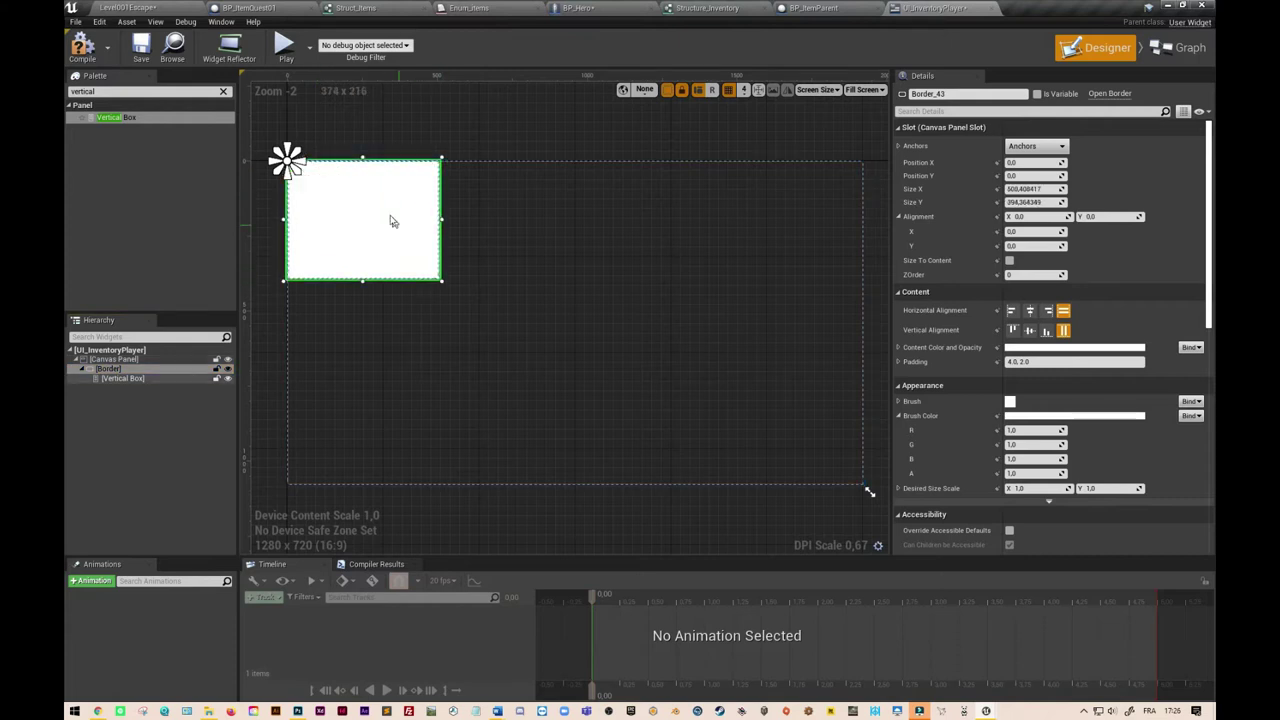
Drag the Border down and right on the canvas and make it taller
mouse_move(380, 199)
left_mouse_down()
mouse_move(409, 224)
mouse_move(380, 200)
left_mouse_up()
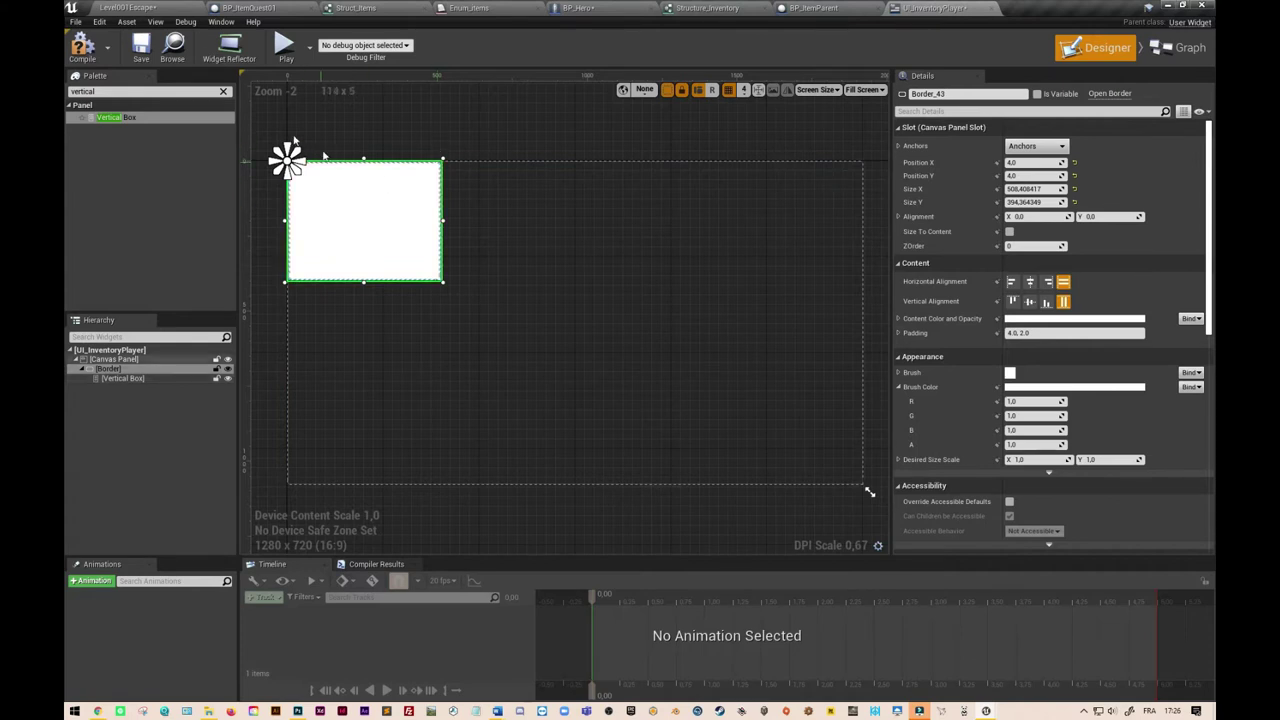
mouse_move(378, 212)
left_mouse_down()
mouse_move(406, 230)
mouse_move(426, 308)
mouse_move(386, 228)
mouse_move(391, 305)
left_mouse_up()
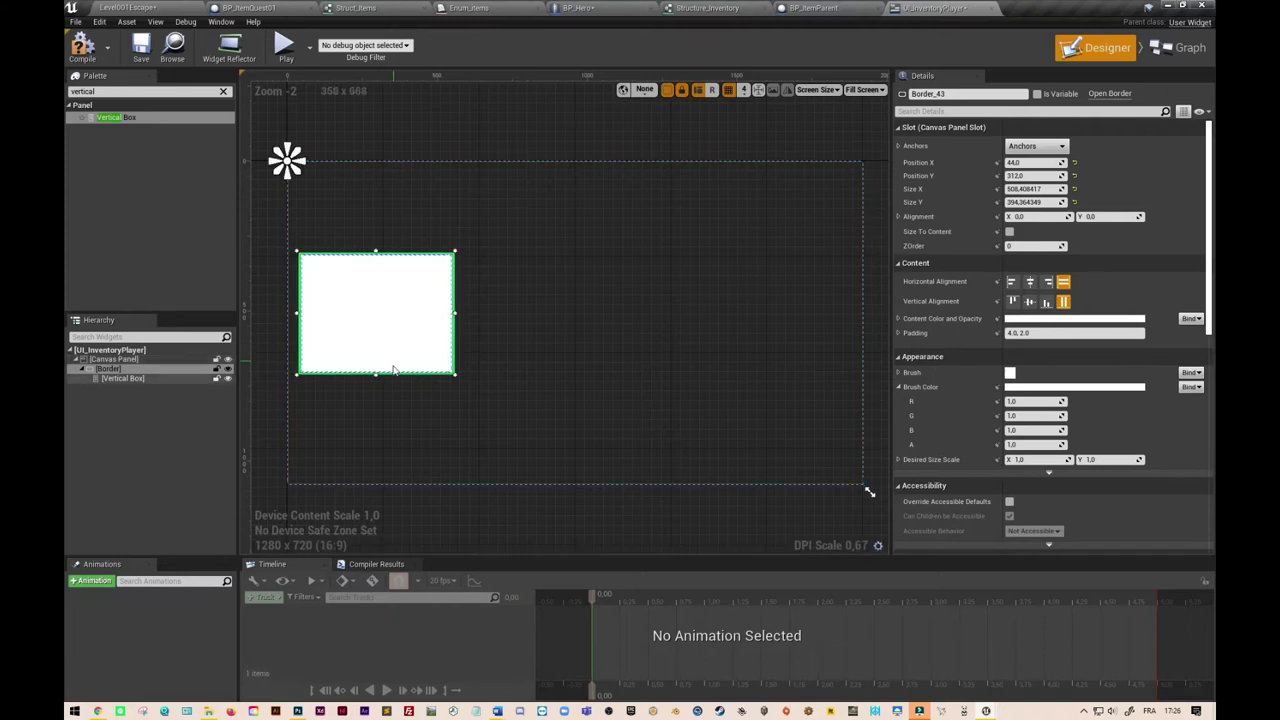
left_click_drag(378, 373, 376, 473)
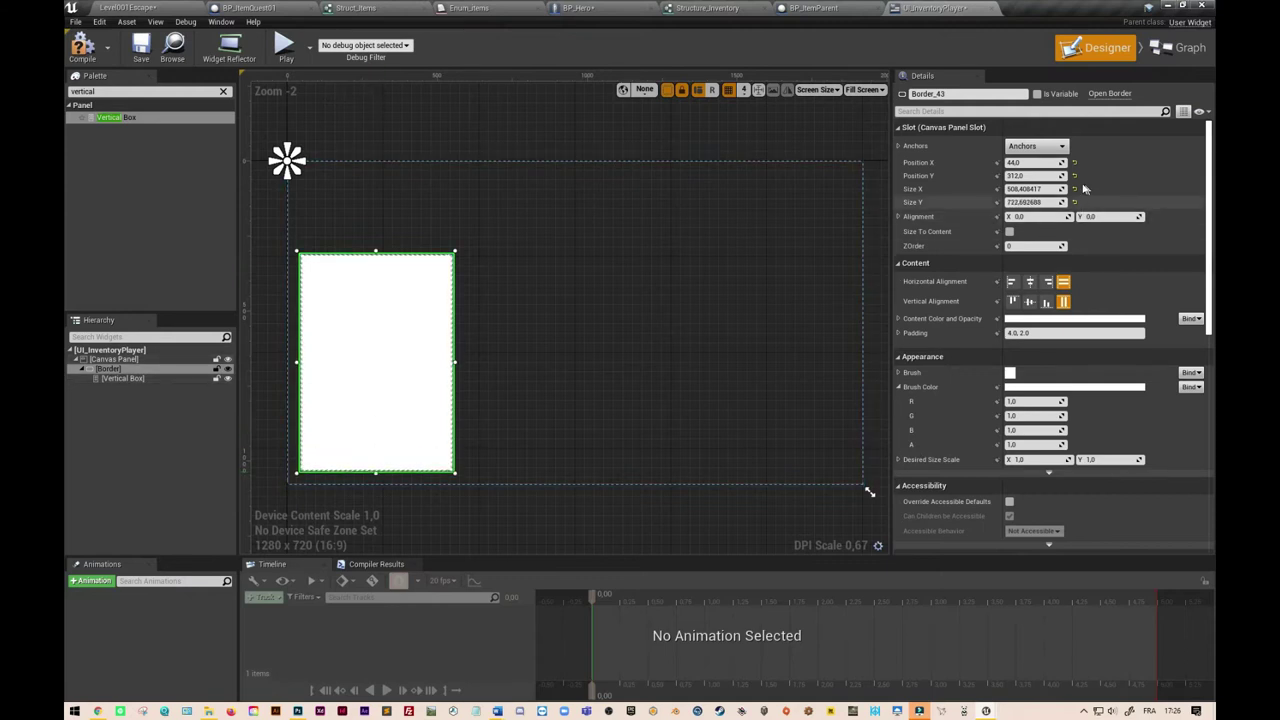
Set the Border to size 500×700 at position X 40, Y 300
type("500")
left_click(1046, 202)
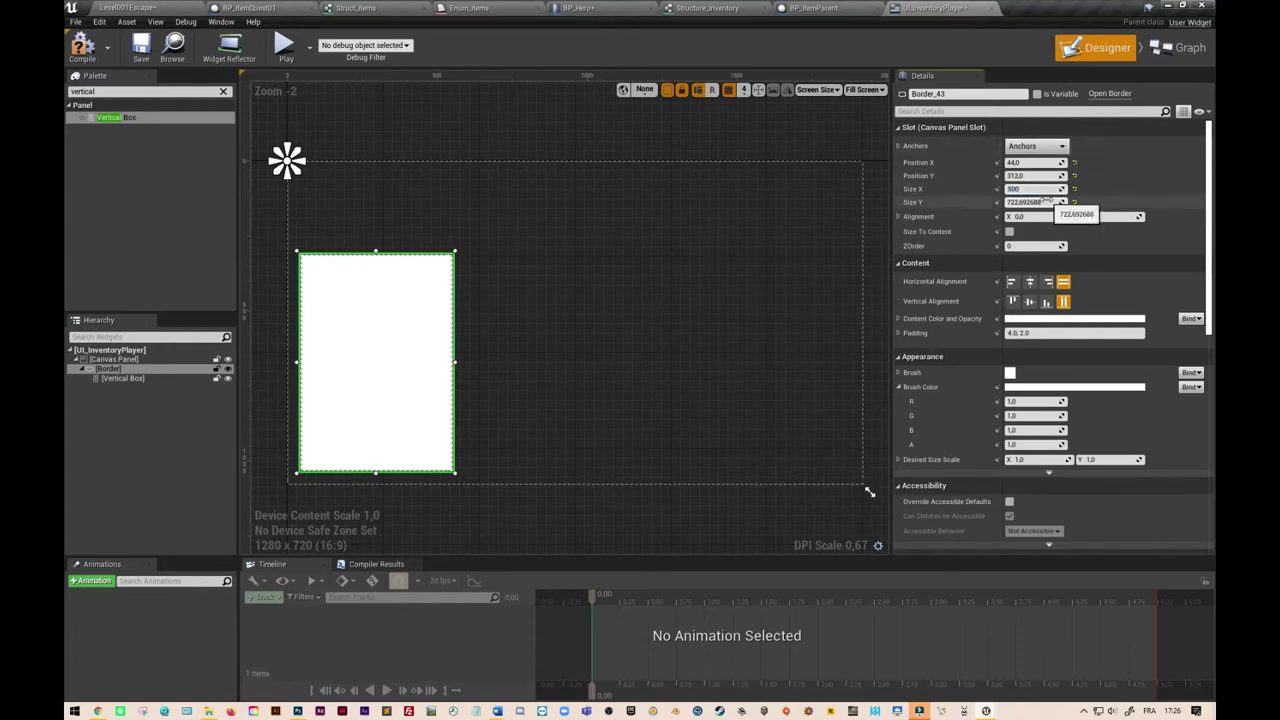
type("700")
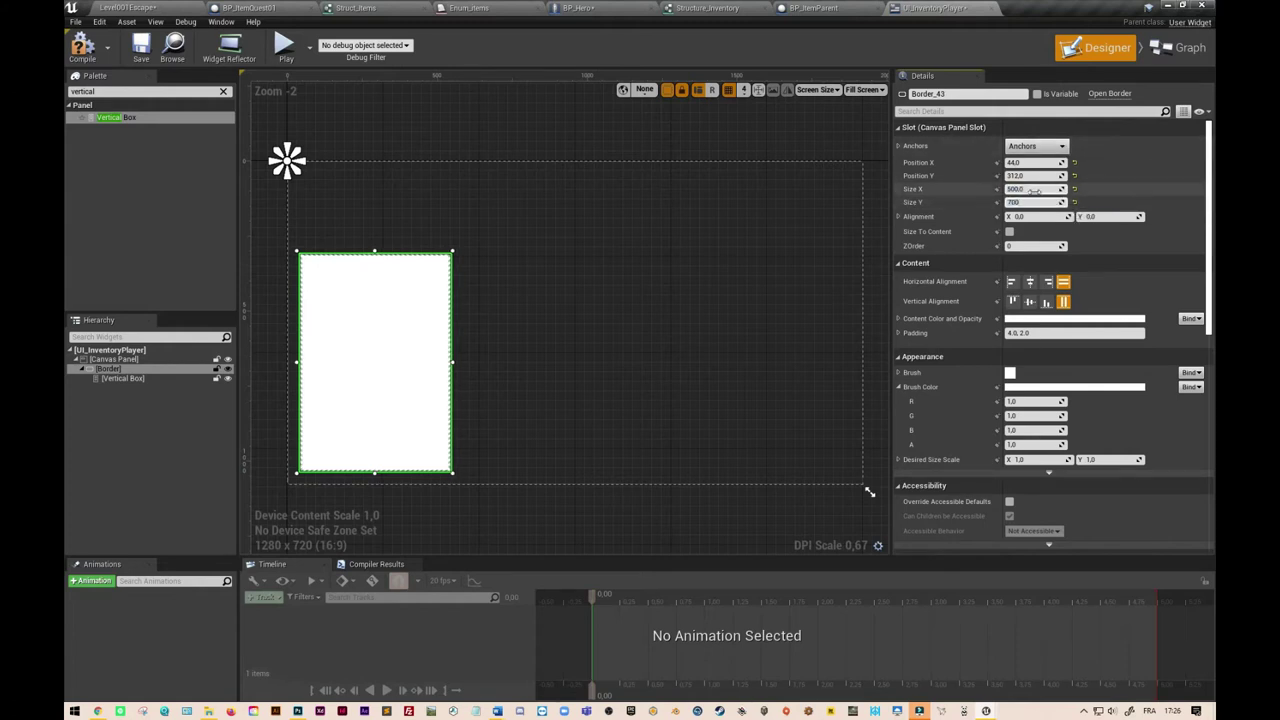
left_click(1035, 189)
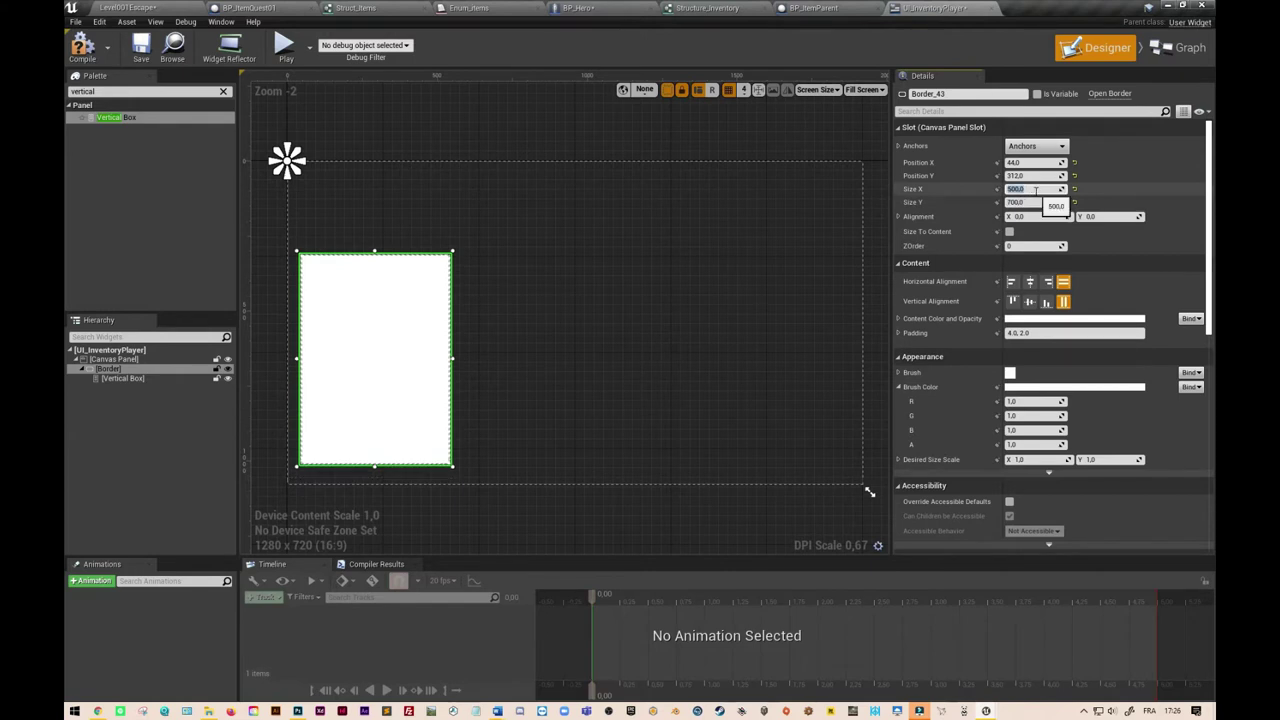
left_click(1035, 176)
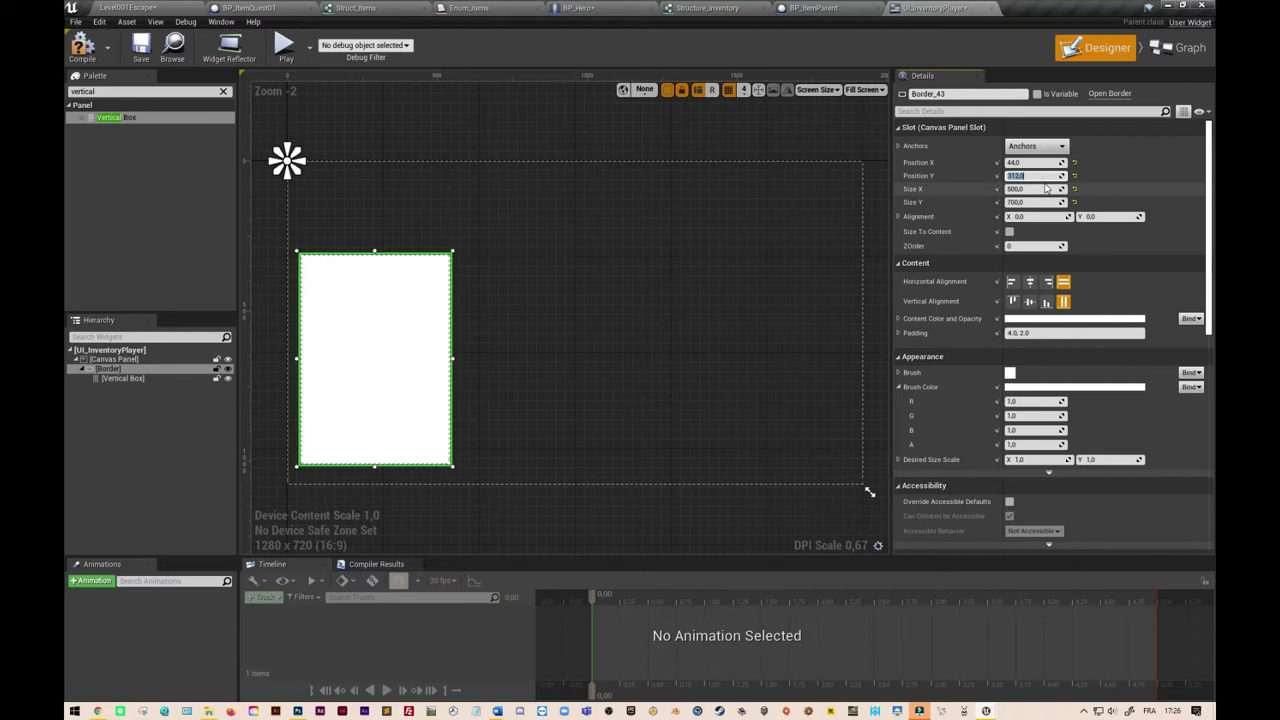
type("300")
left_click(1016, 162)
type("40")
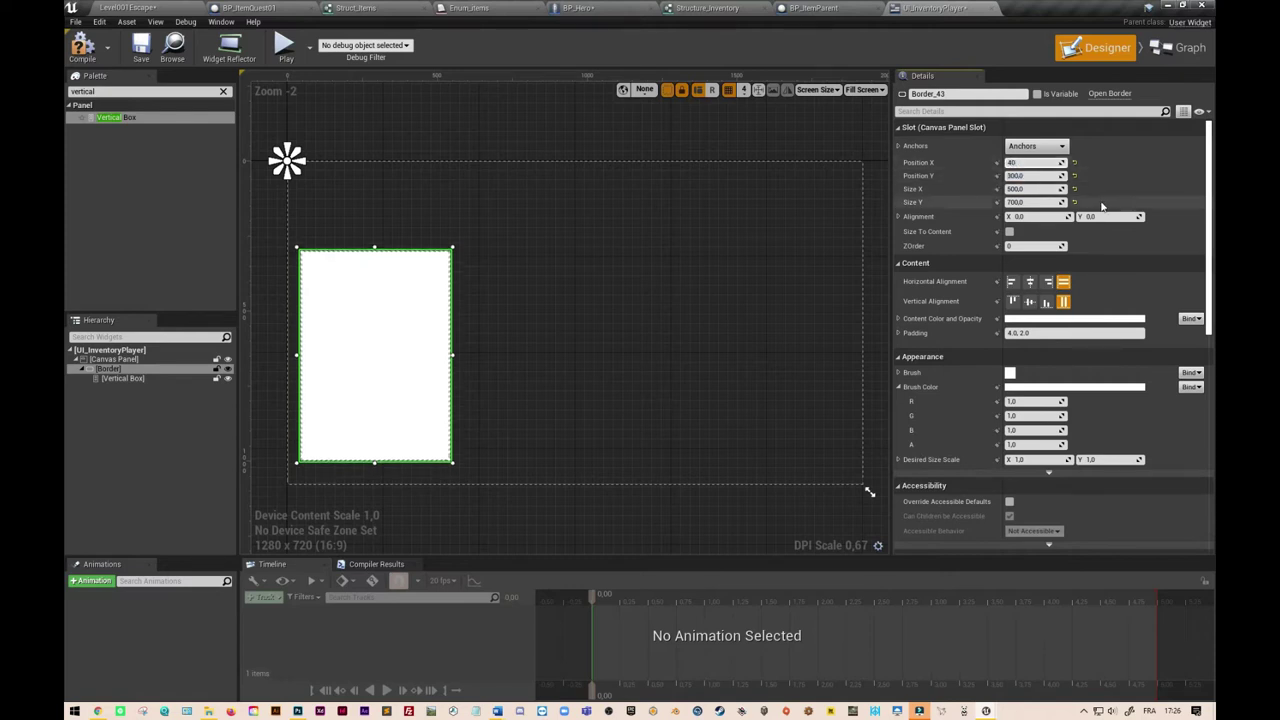
left_click(1041, 176)
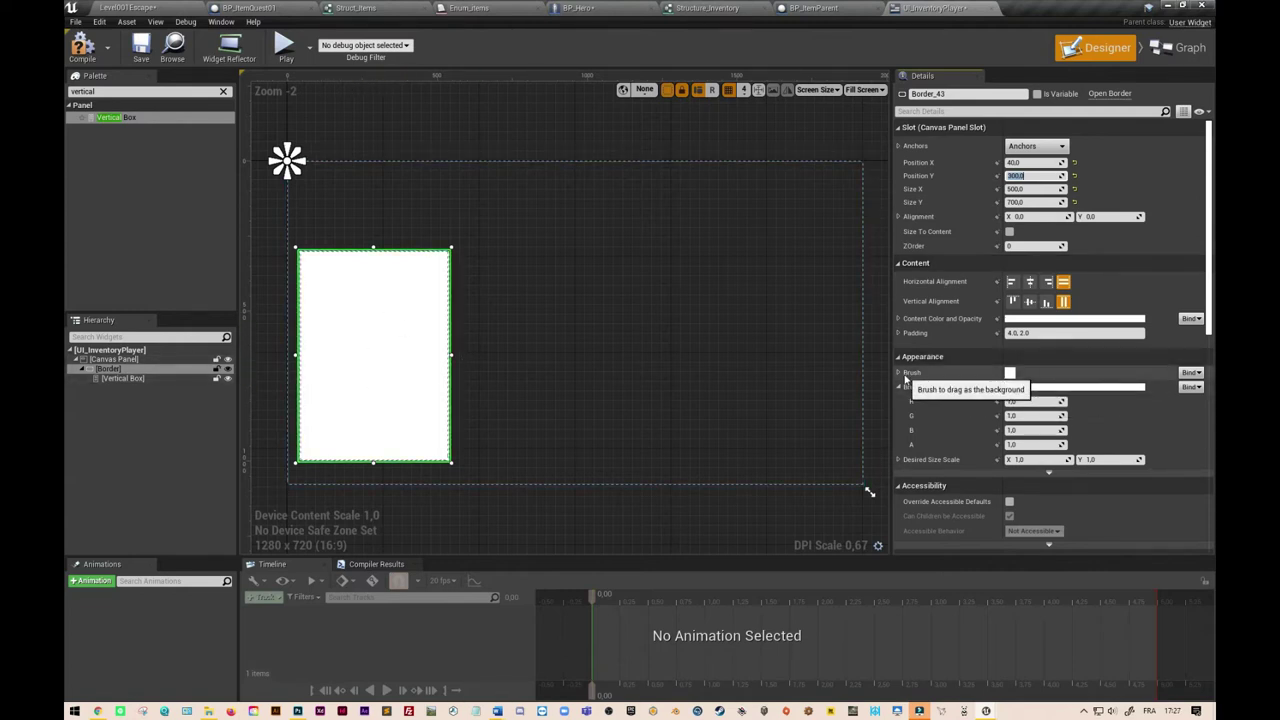
left_click(1031, 389)
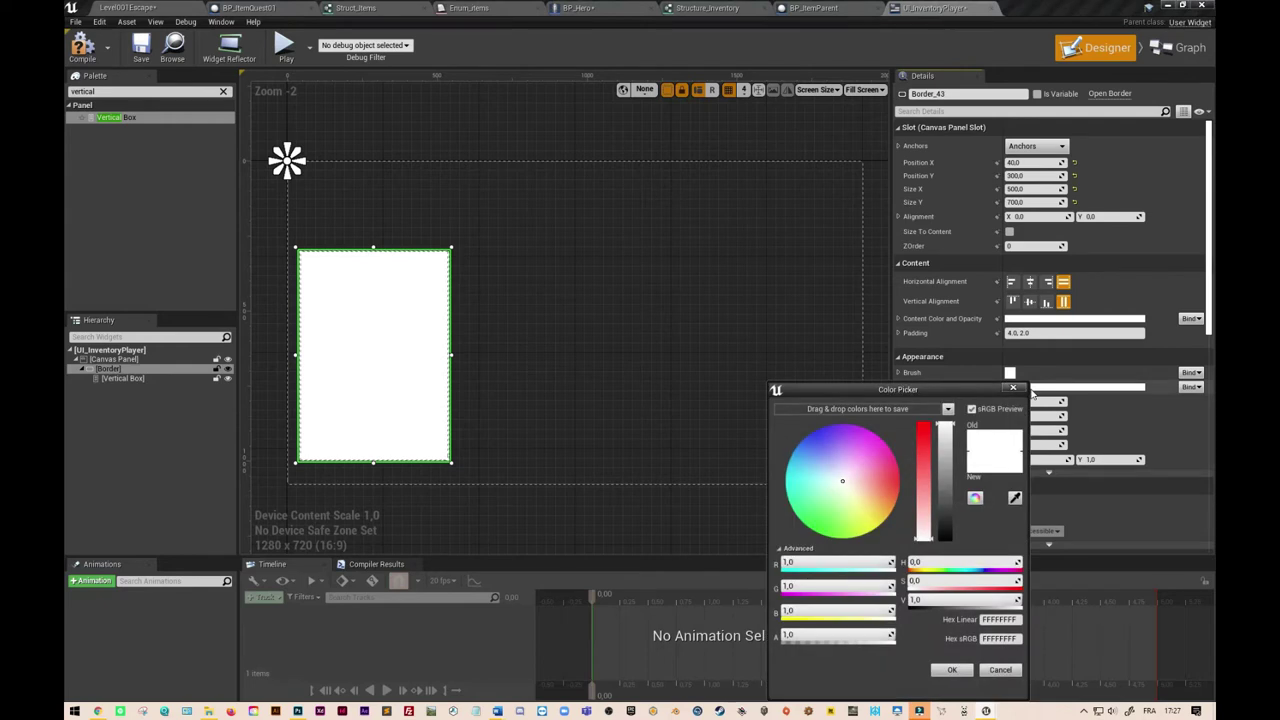
Set the Border's brush colour alpha to 0 so its background is transparent
left_click_drag(870, 636, 784, 636)
left_click(940, 669)
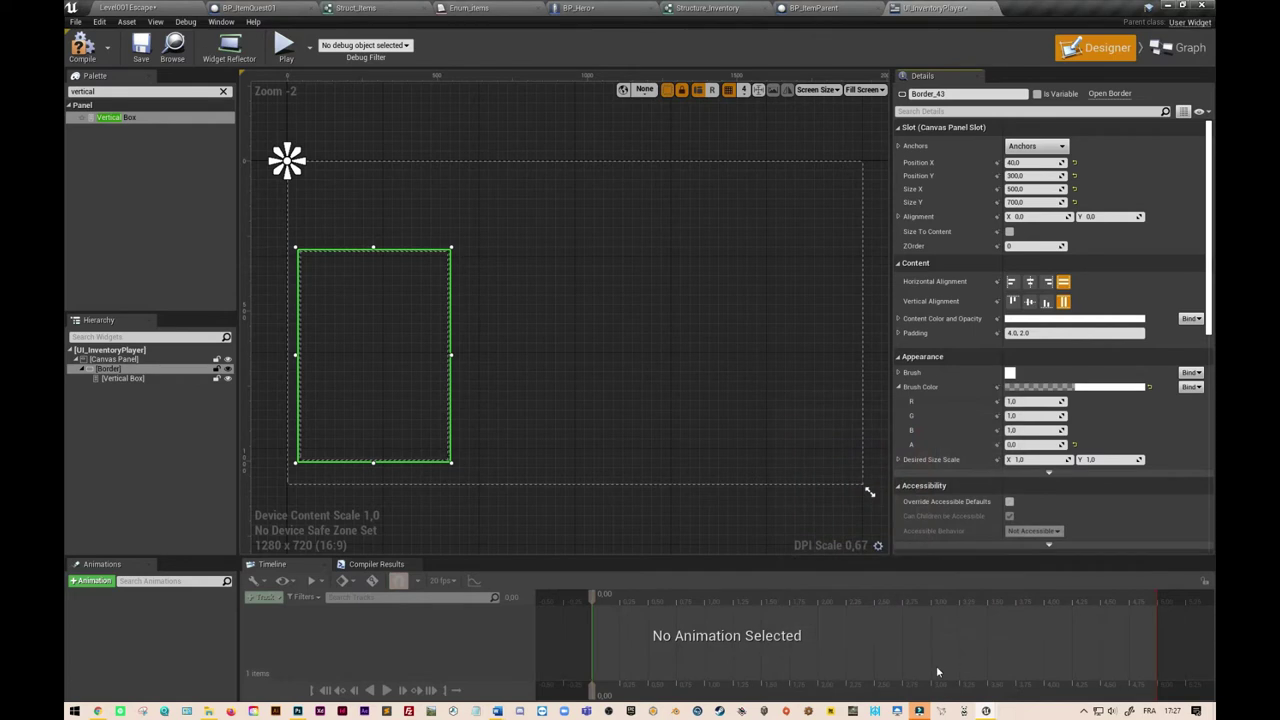
left_click(618, 396)
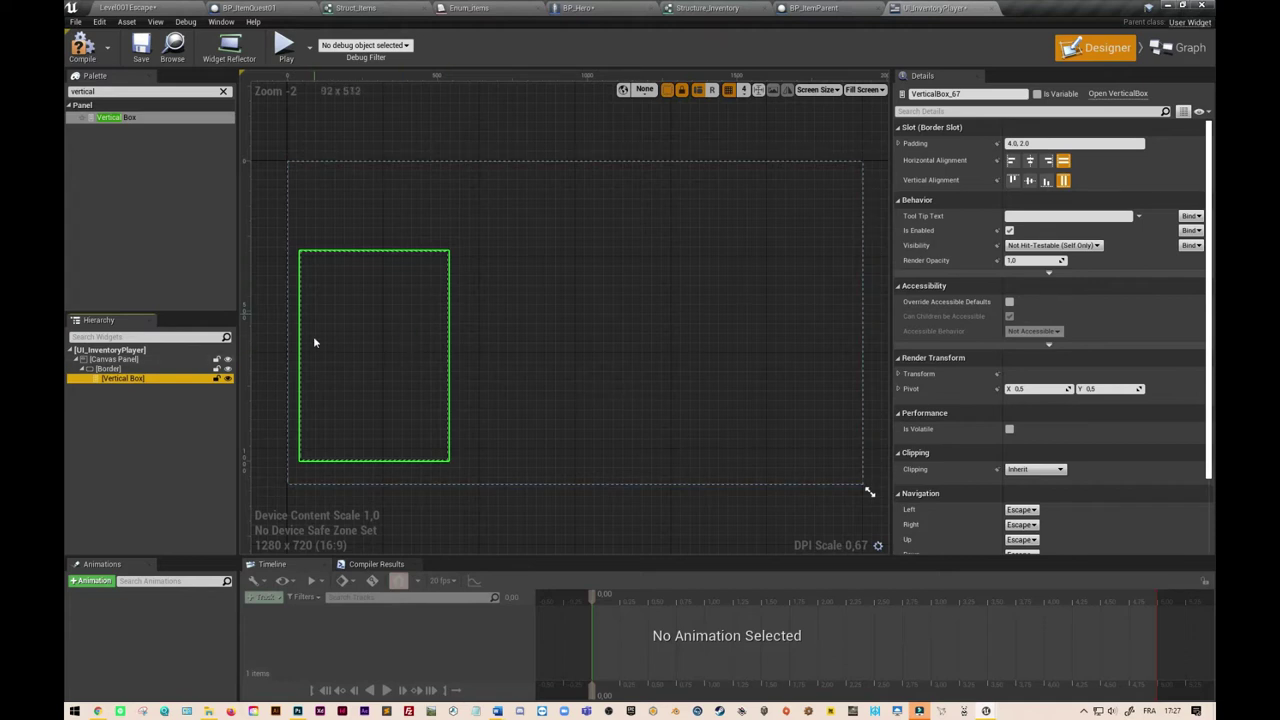
Compile UI_InventoryPlayer, reselect the Border, and bring Photoshop forward
left_click(82, 45)
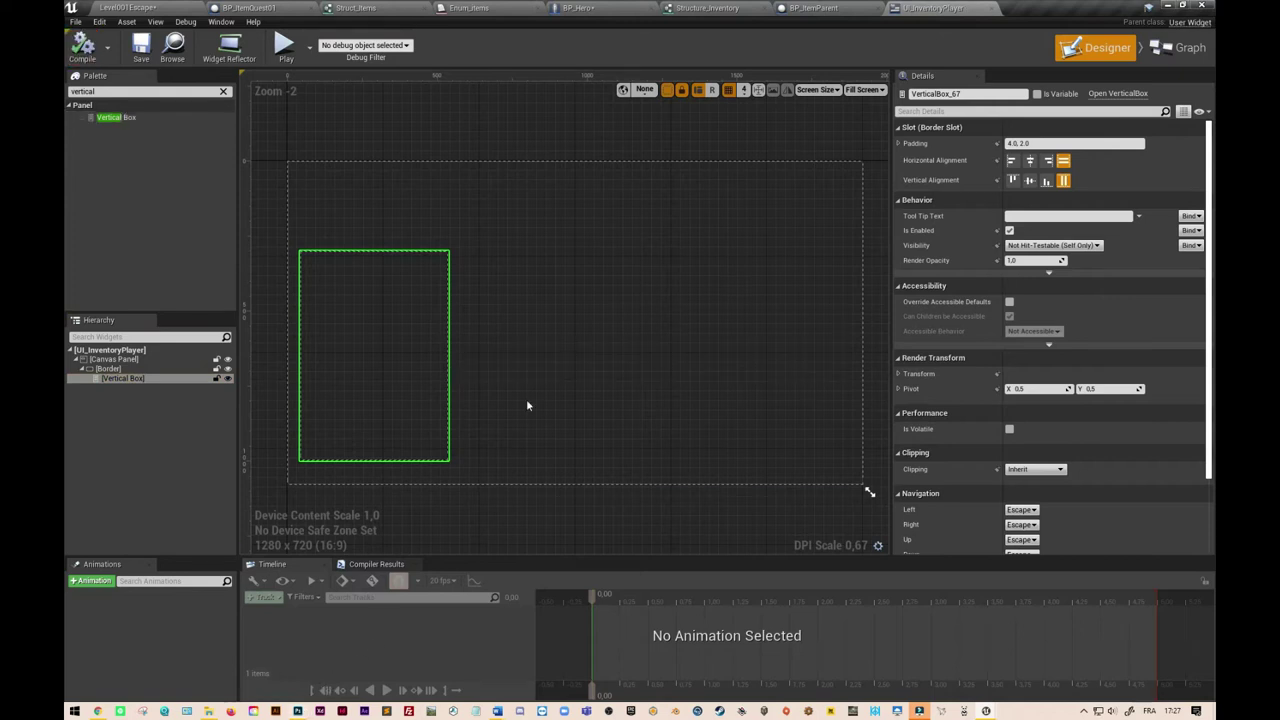
left_click(108, 368)
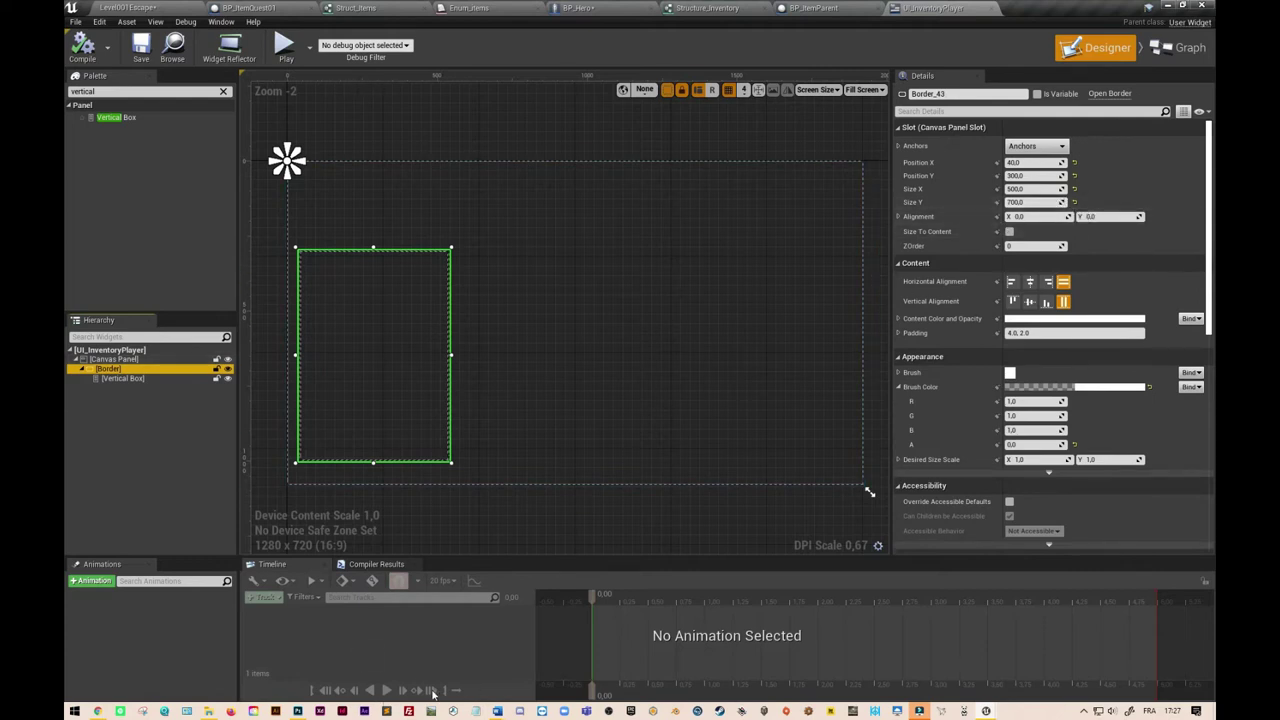
left_click(298, 711)
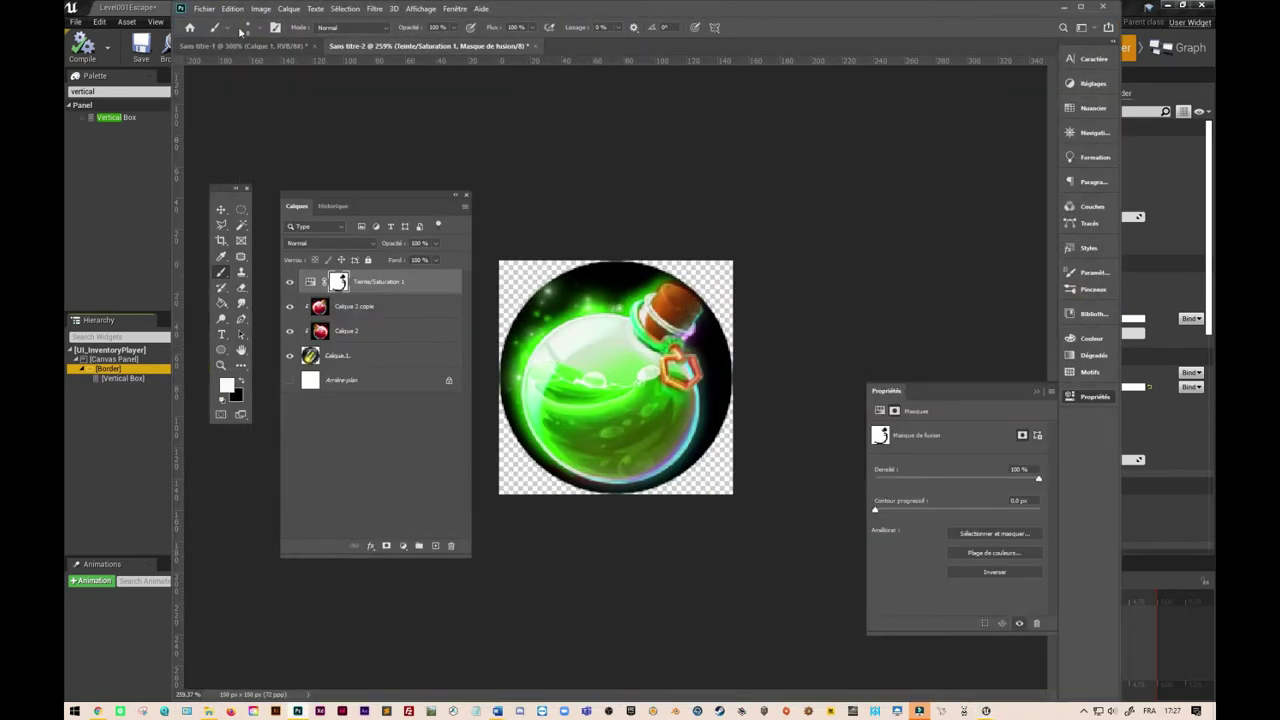
Create a new Photoshop document 500 px wide by 700 px high
left_click(205, 9)
left_click(212, 22)
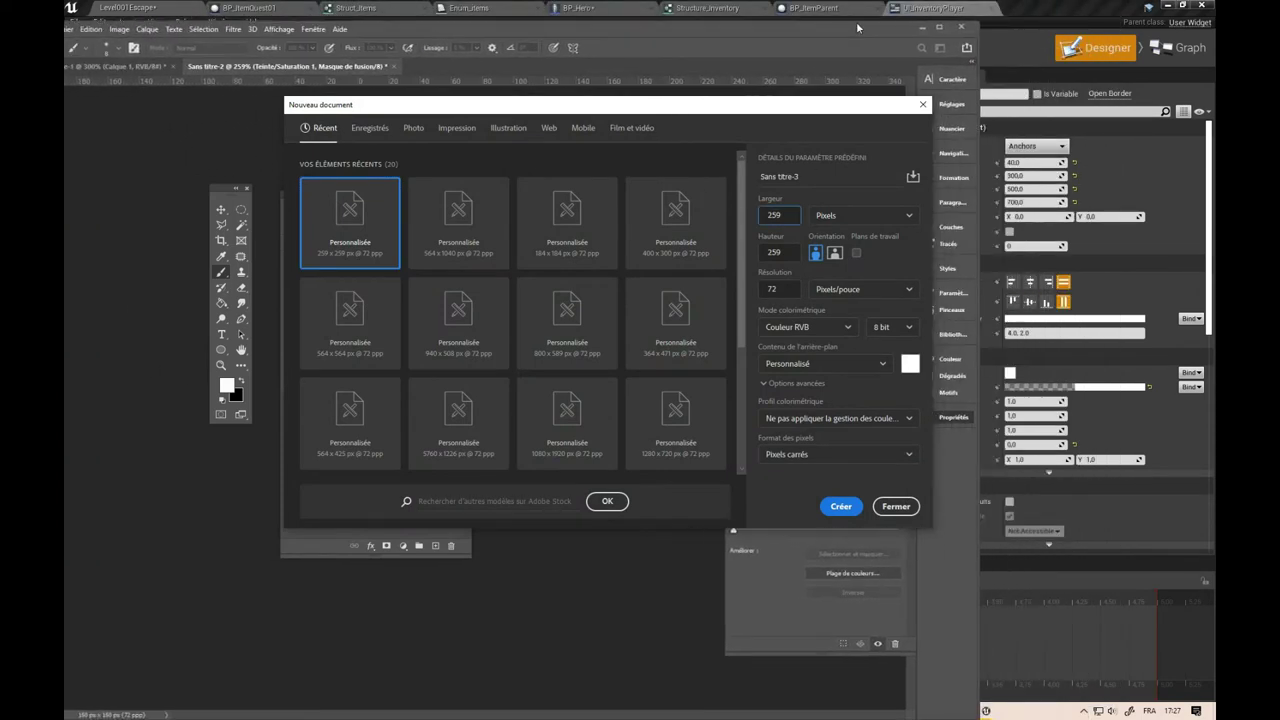
type("500")
key("Tab")
type("700")
left_click(838, 506)
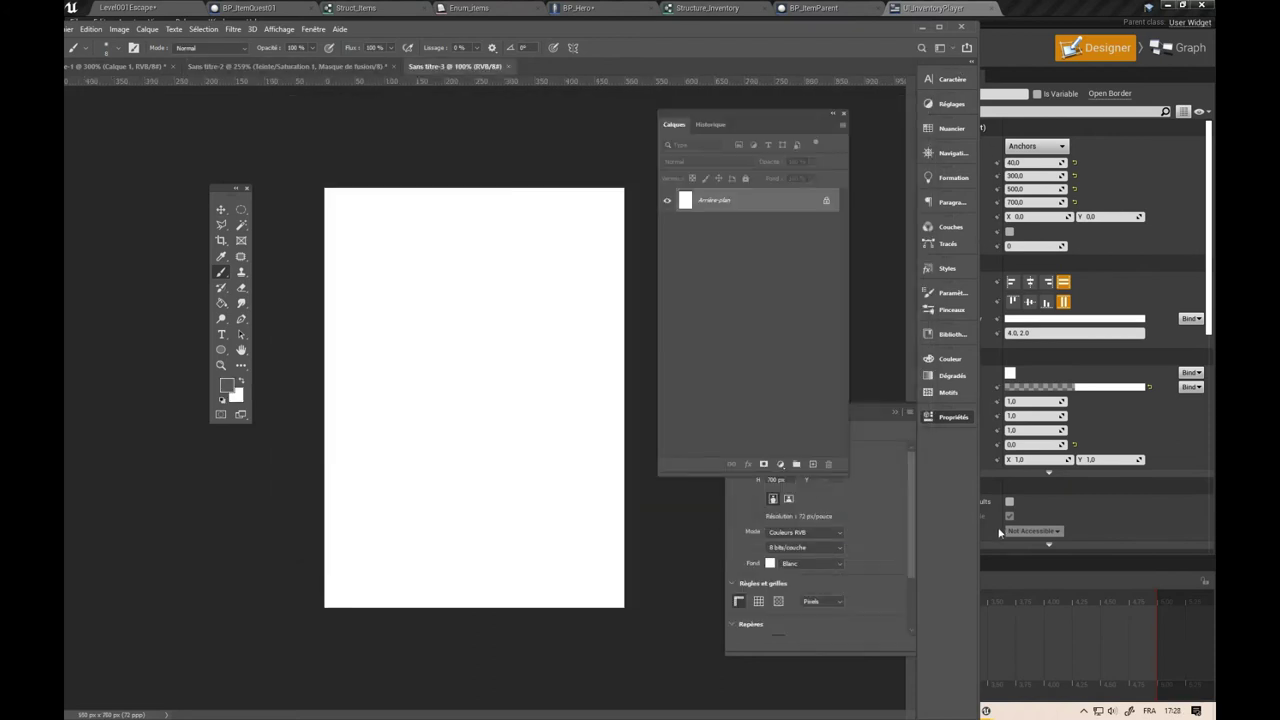
Resize and reposition the Photoshop window, then minimize it to return to Unreal
left_click_drag(980, 554, 924, 554)
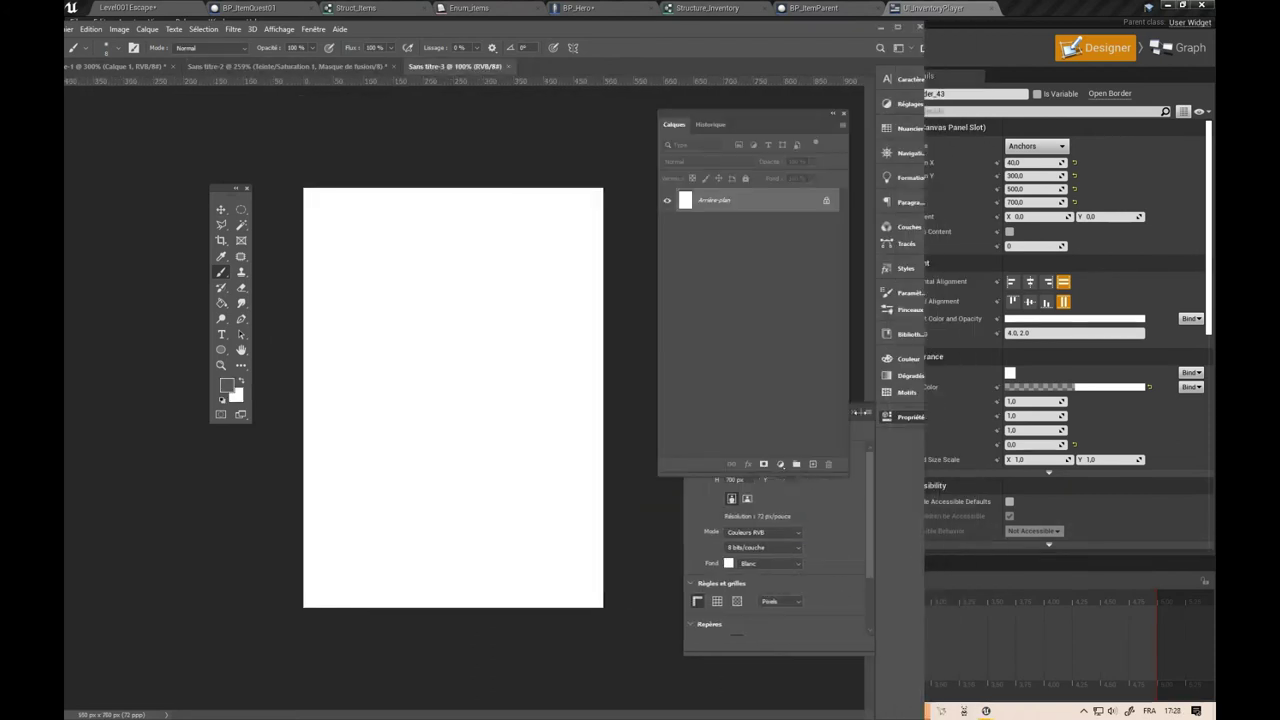
left_click_drag(627, 27, 813, 20)
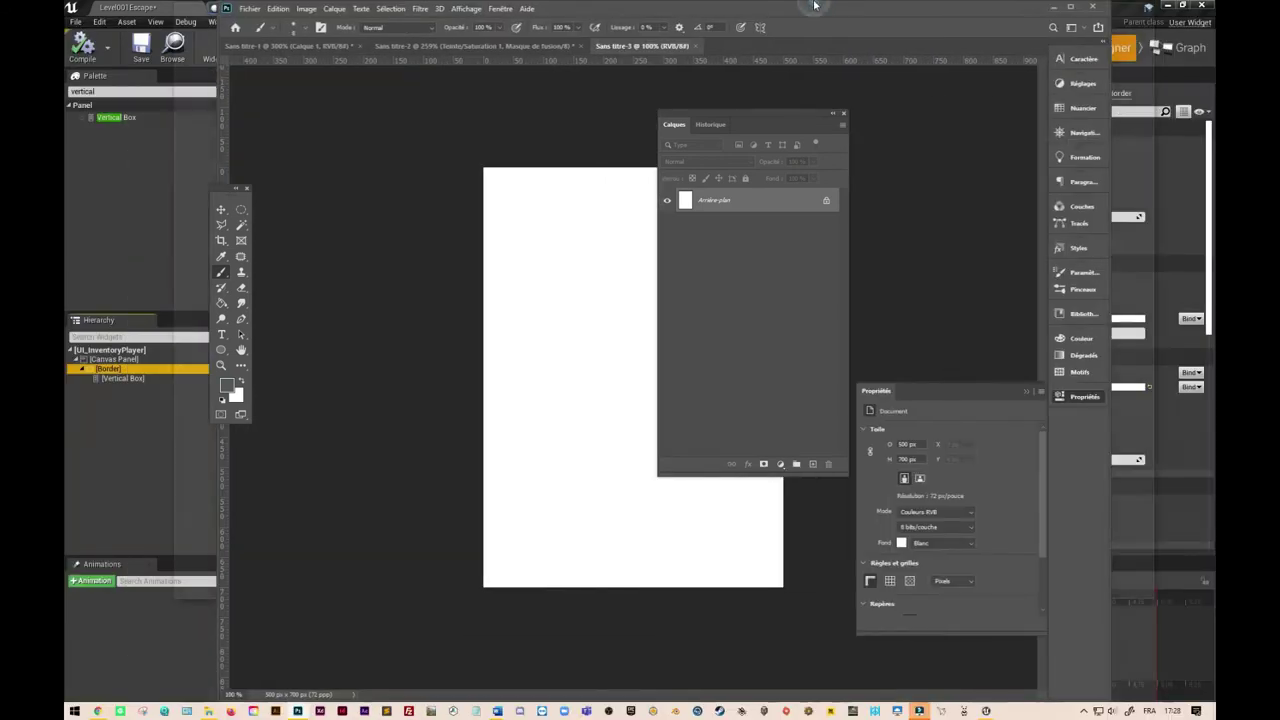
double_click(813, 20)
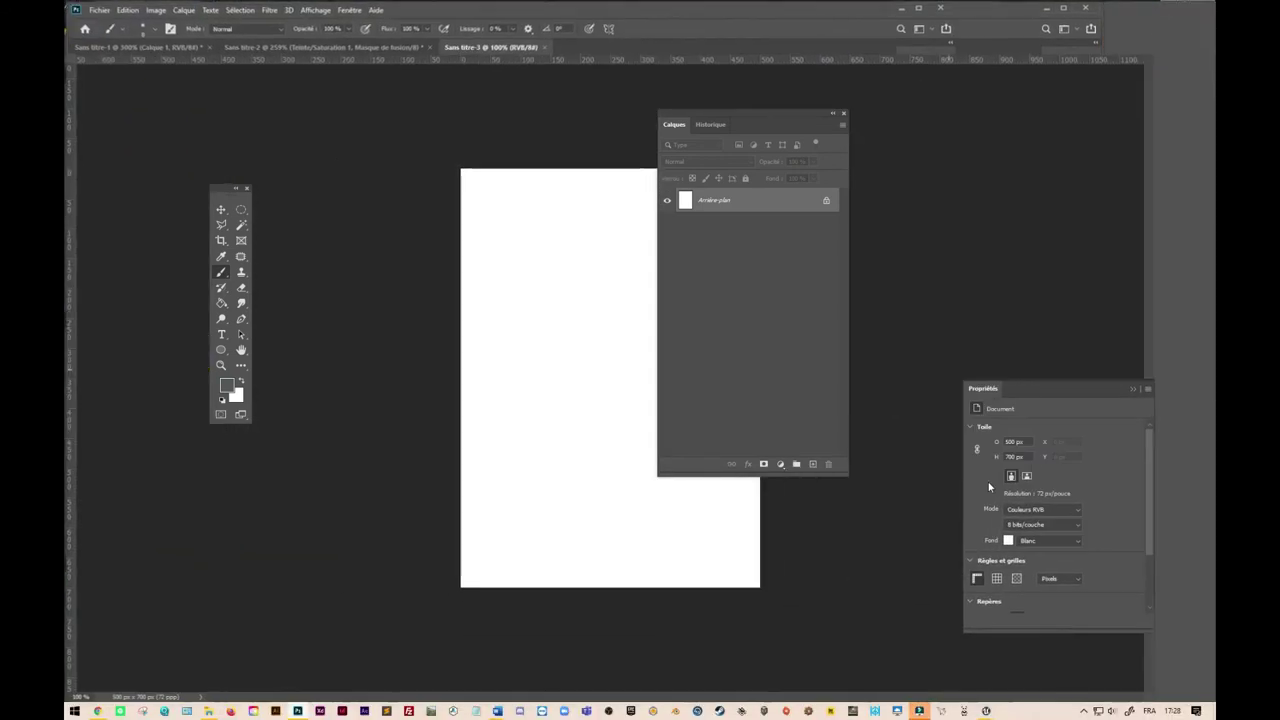
left_click(1180, 7)
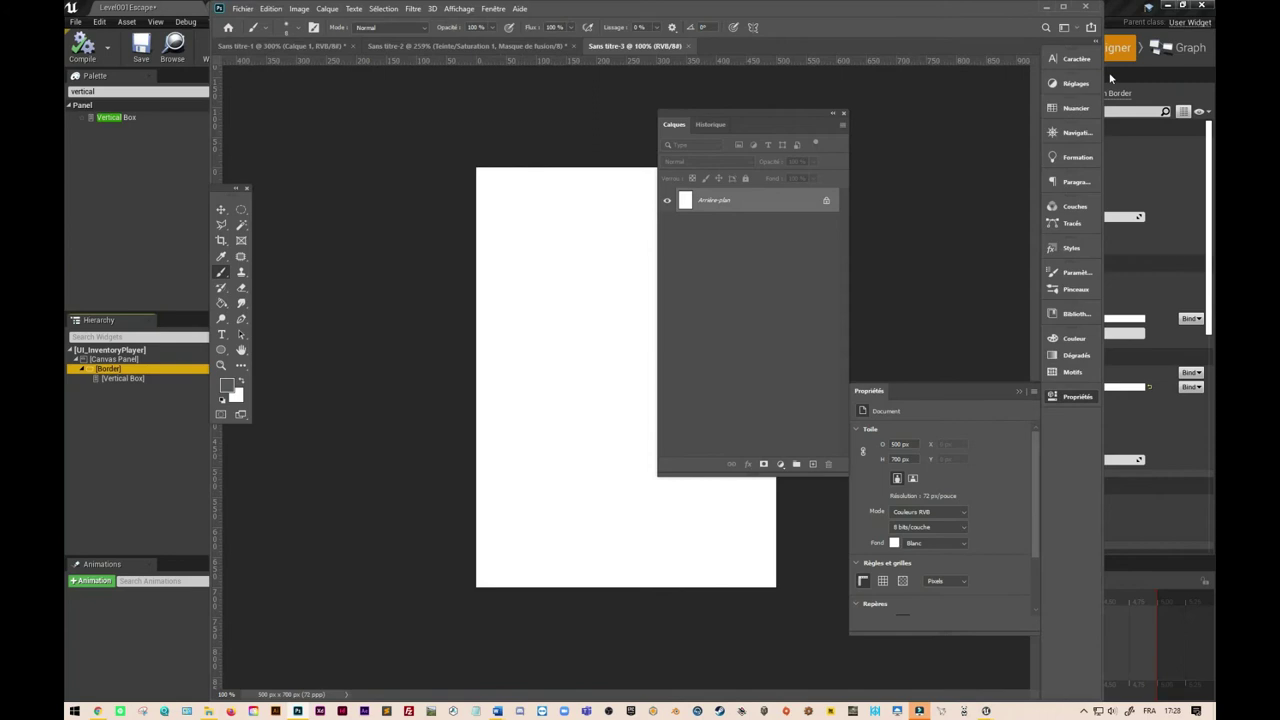
left_click(1047, 9)
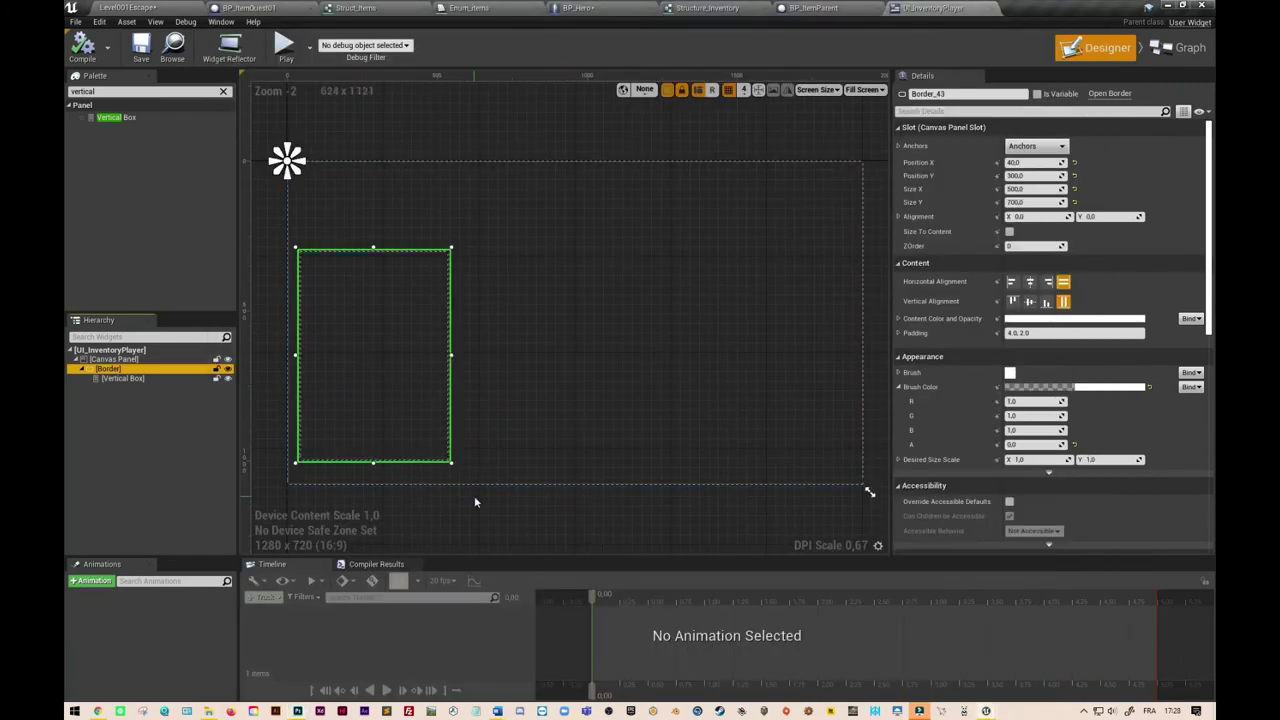
Search Pinterest for 'parchemin' and browse the results
left_click(98, 711)
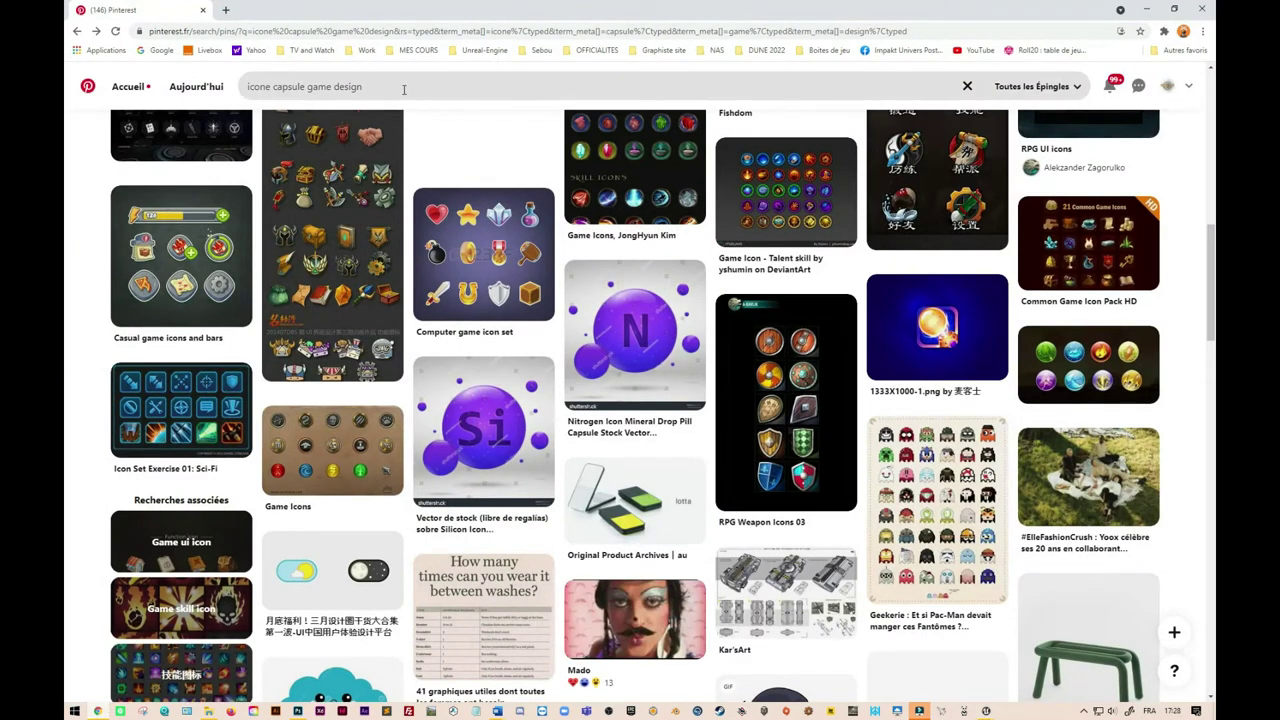
left_click(236, 91)
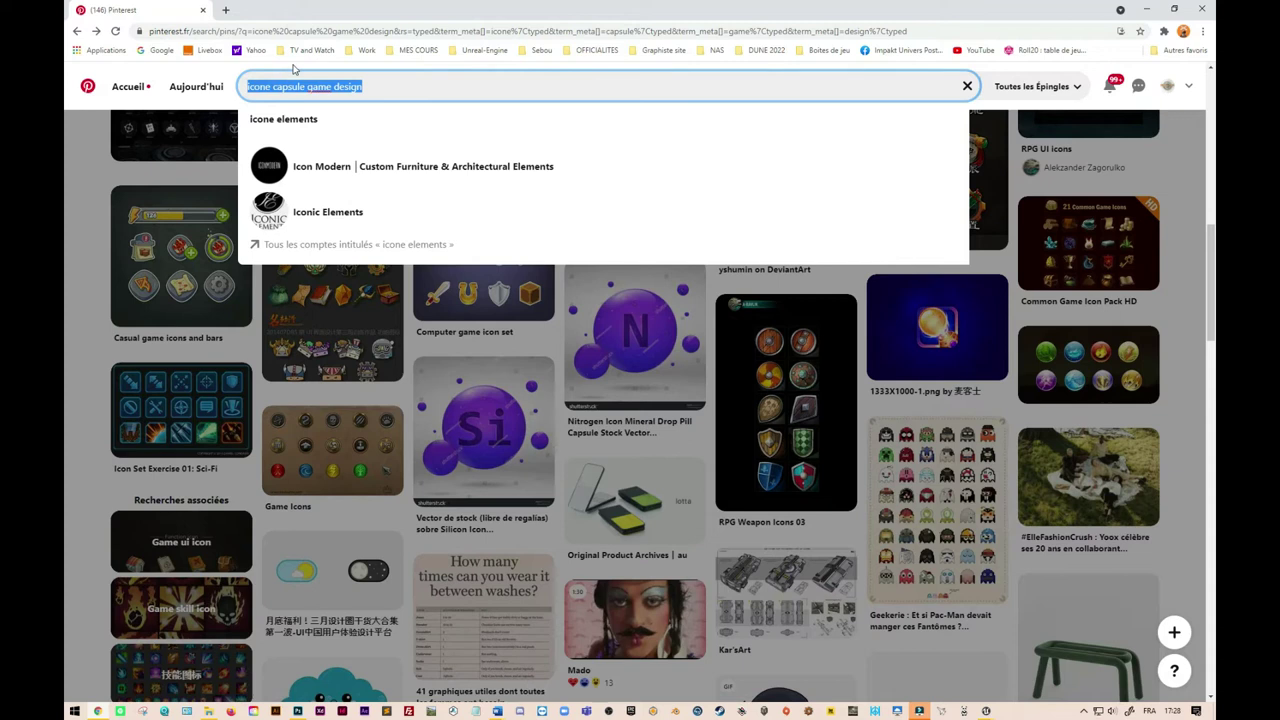
type("parchemin")
key("Return")
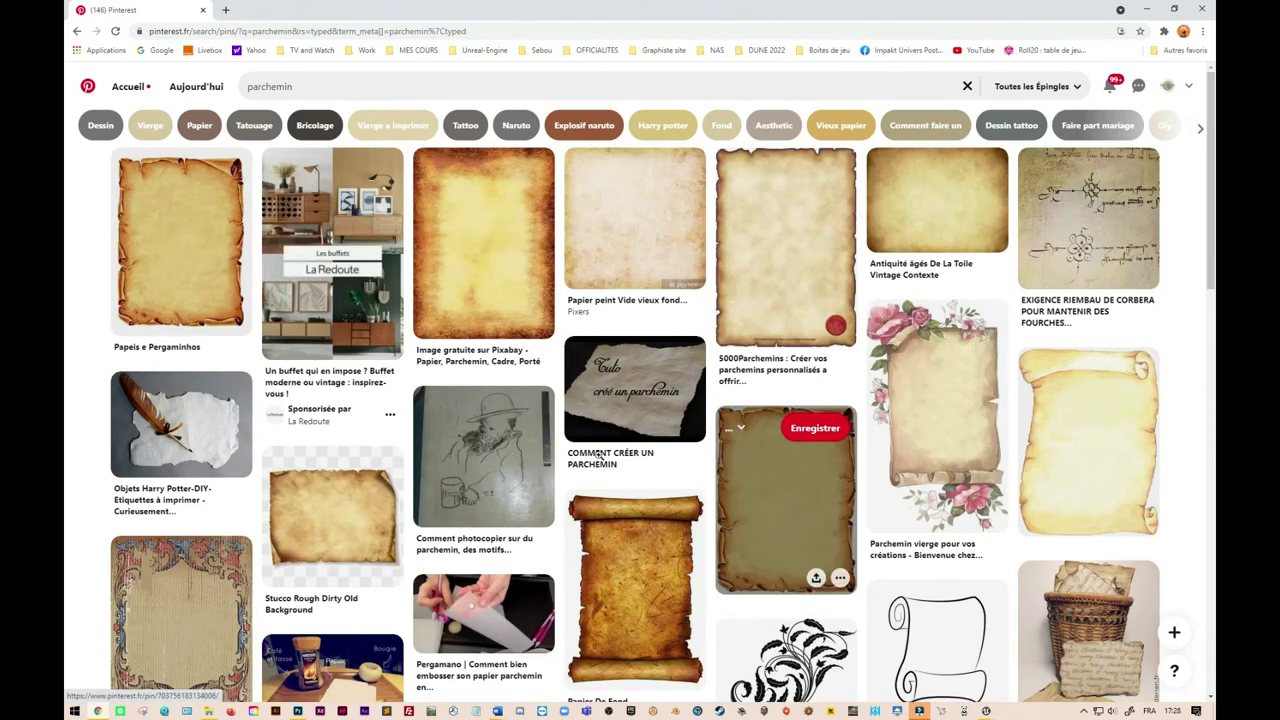
scroll(540, 460, "down", 4)
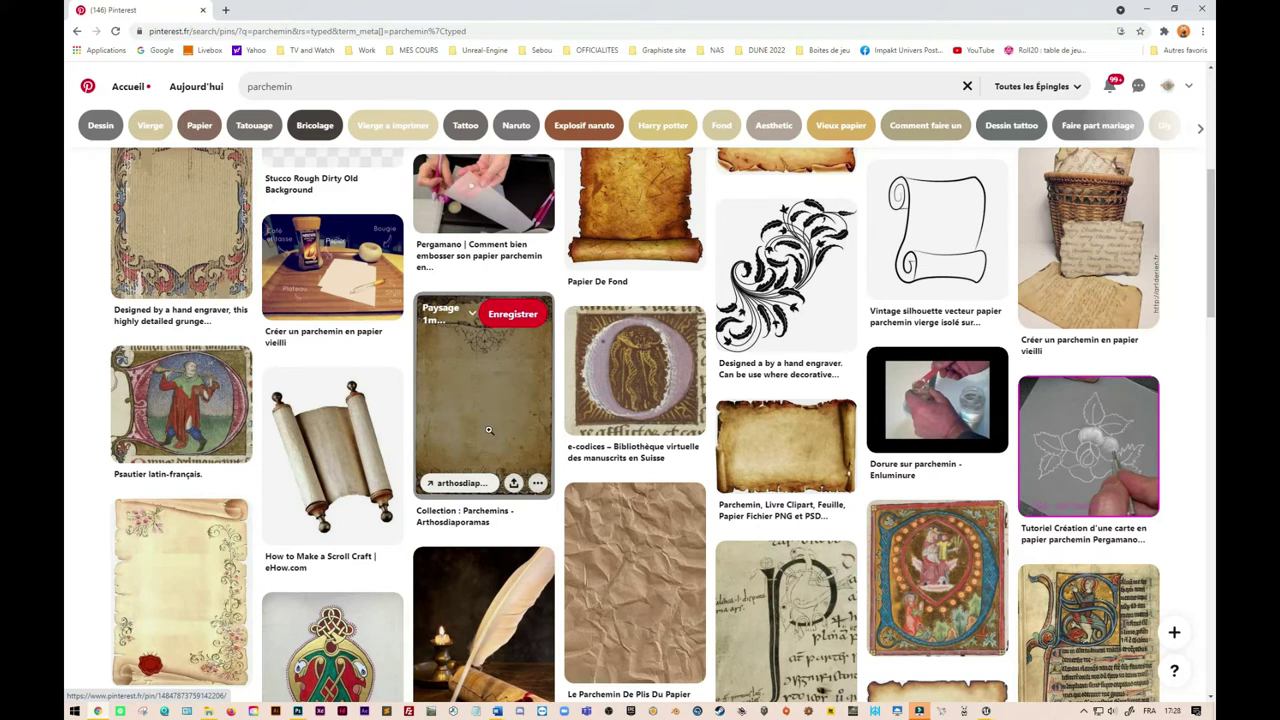
Open the old paper with patterned frame pin, copy its image, and return to Photoshop
left_click(503, 411)
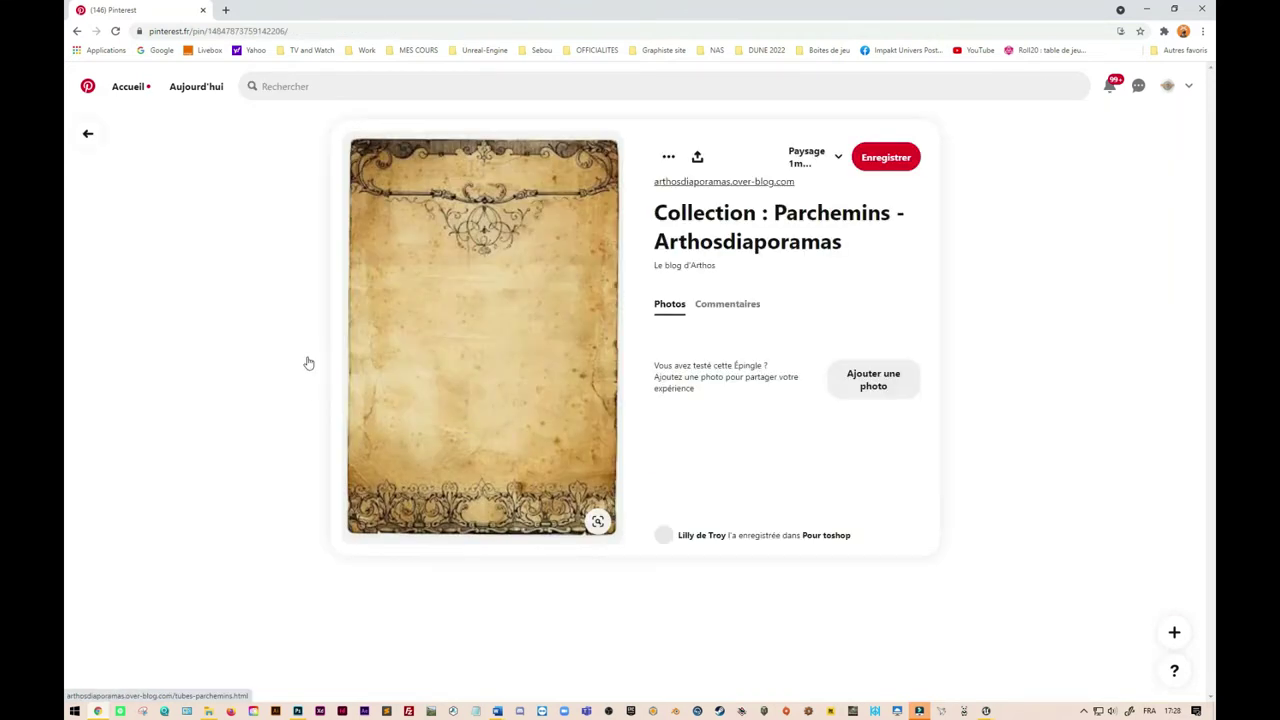
scroll(237, 345, "down", 2)
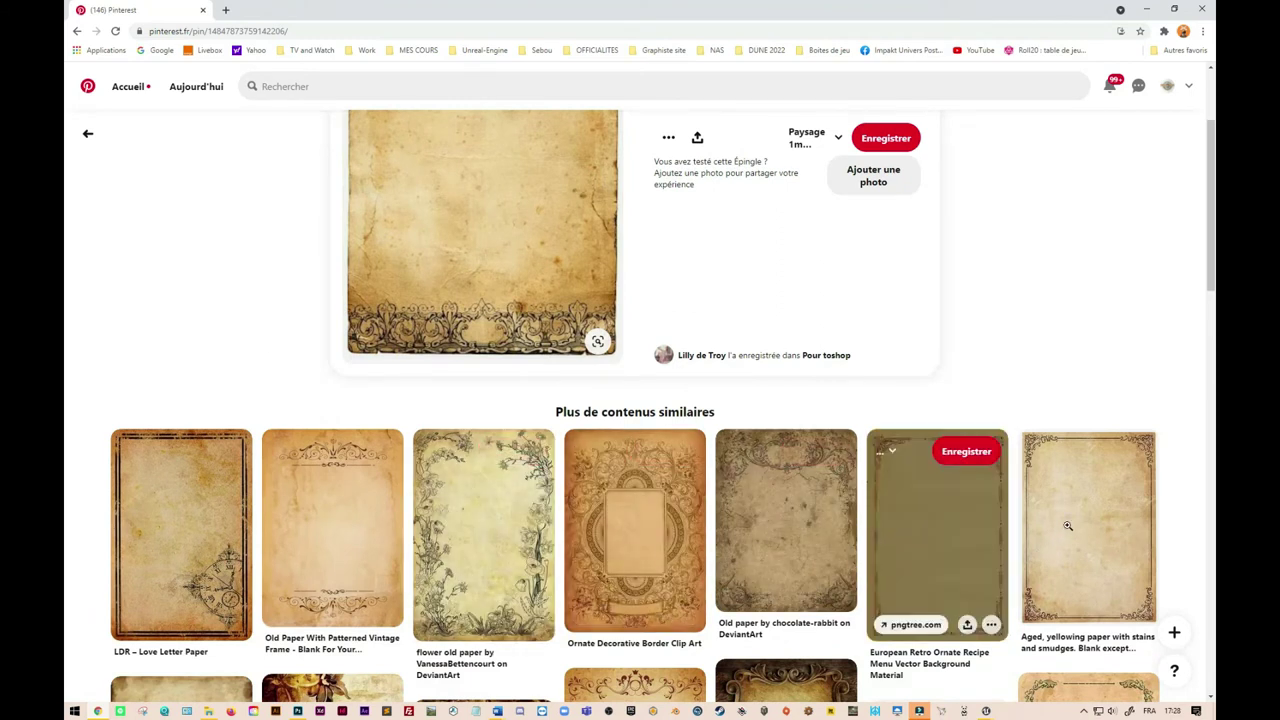
left_click(1101, 525)
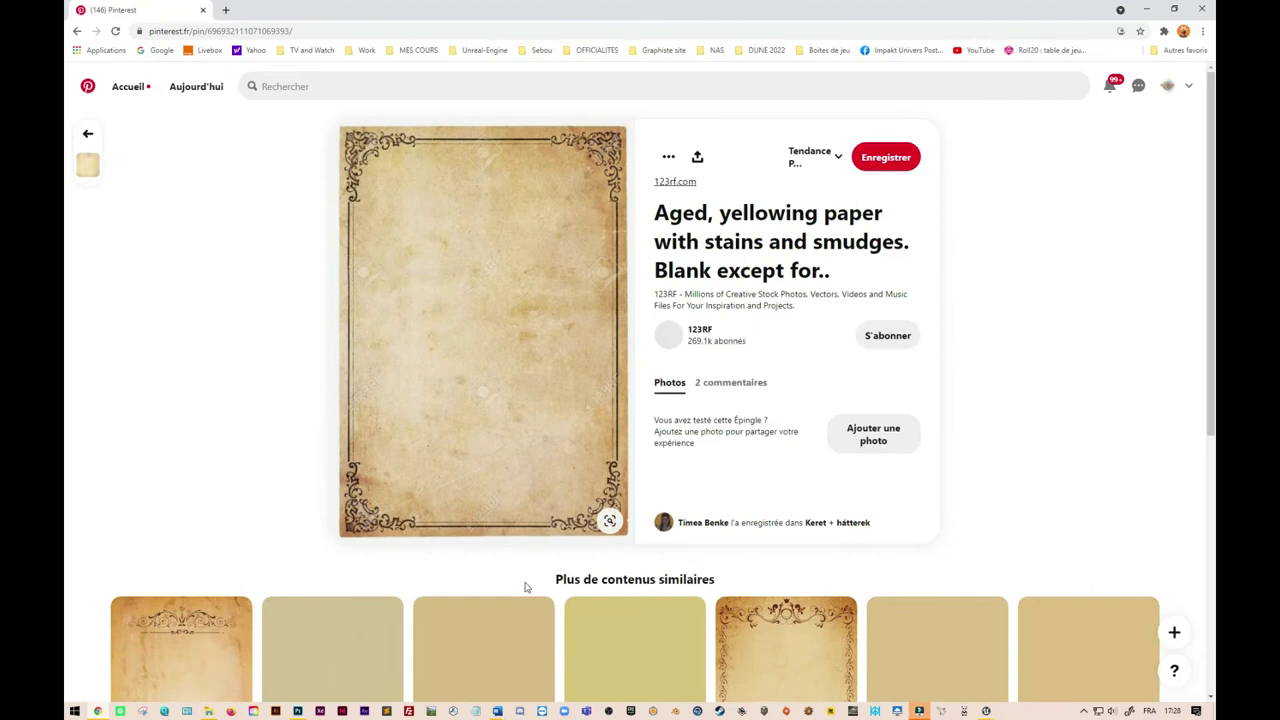
scroll(211, 456, "down", 3)
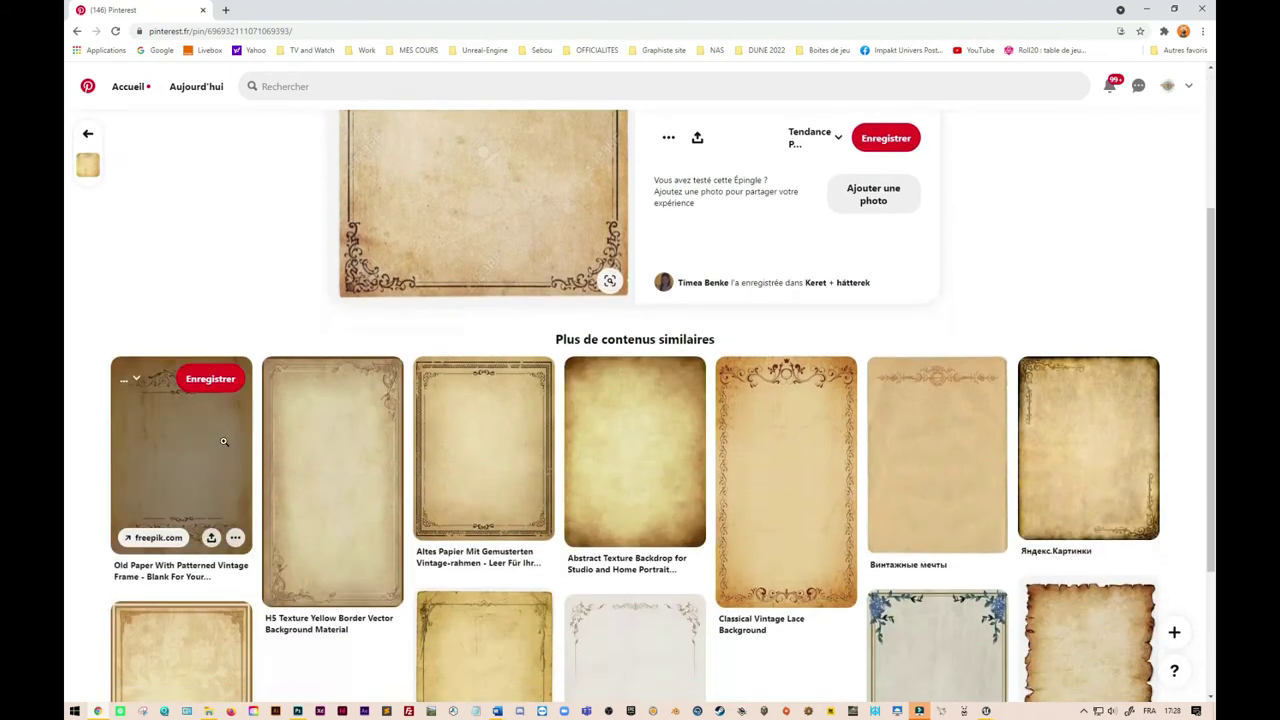
left_click(480, 480)
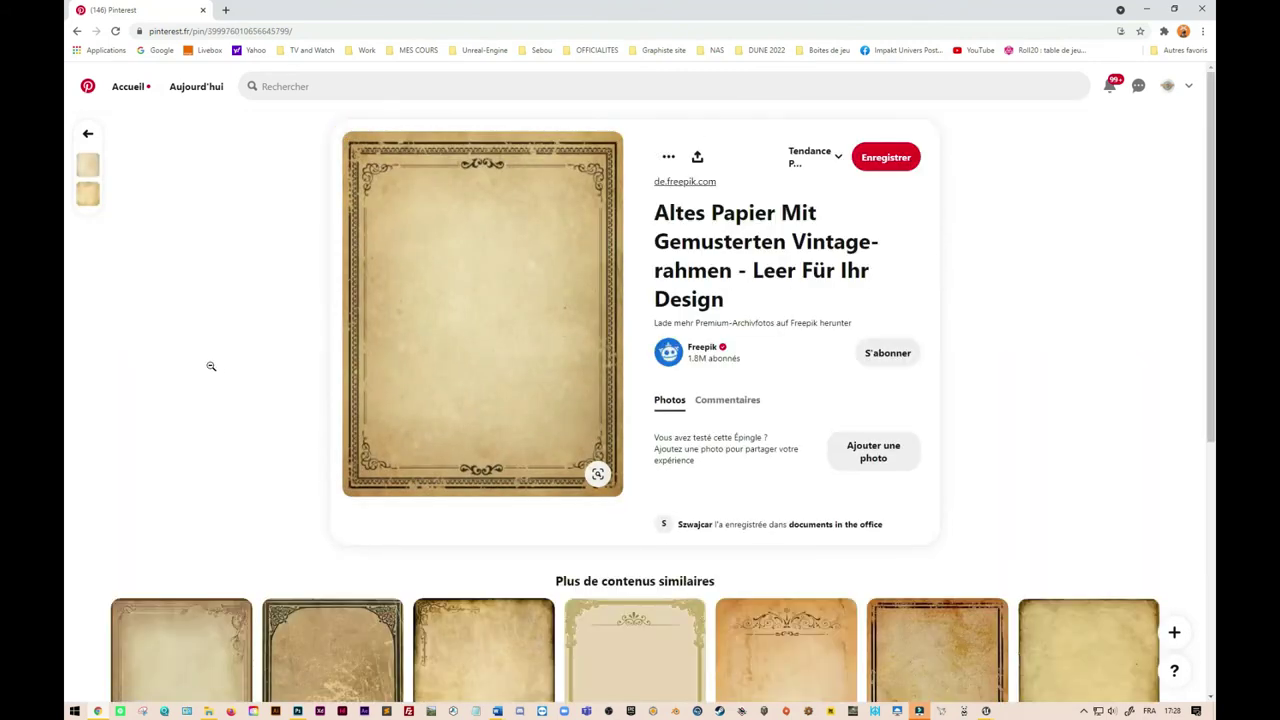
right_click(543, 264)
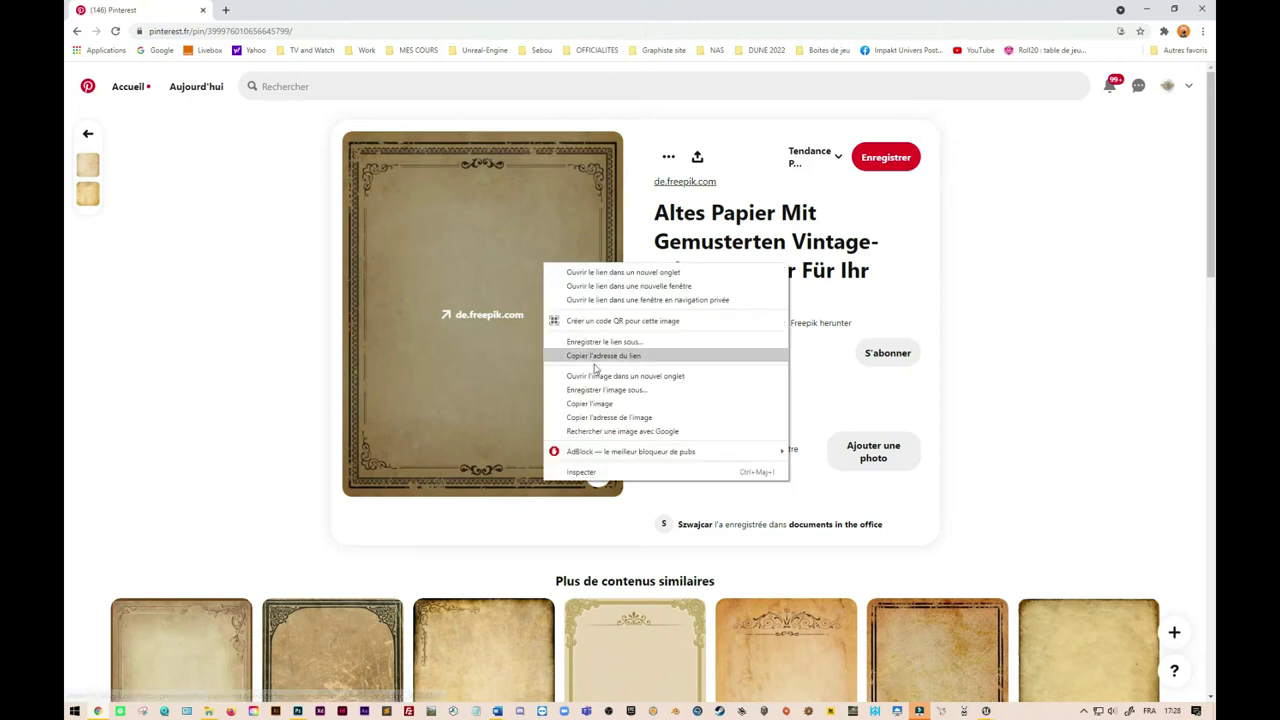
left_click(600, 404)
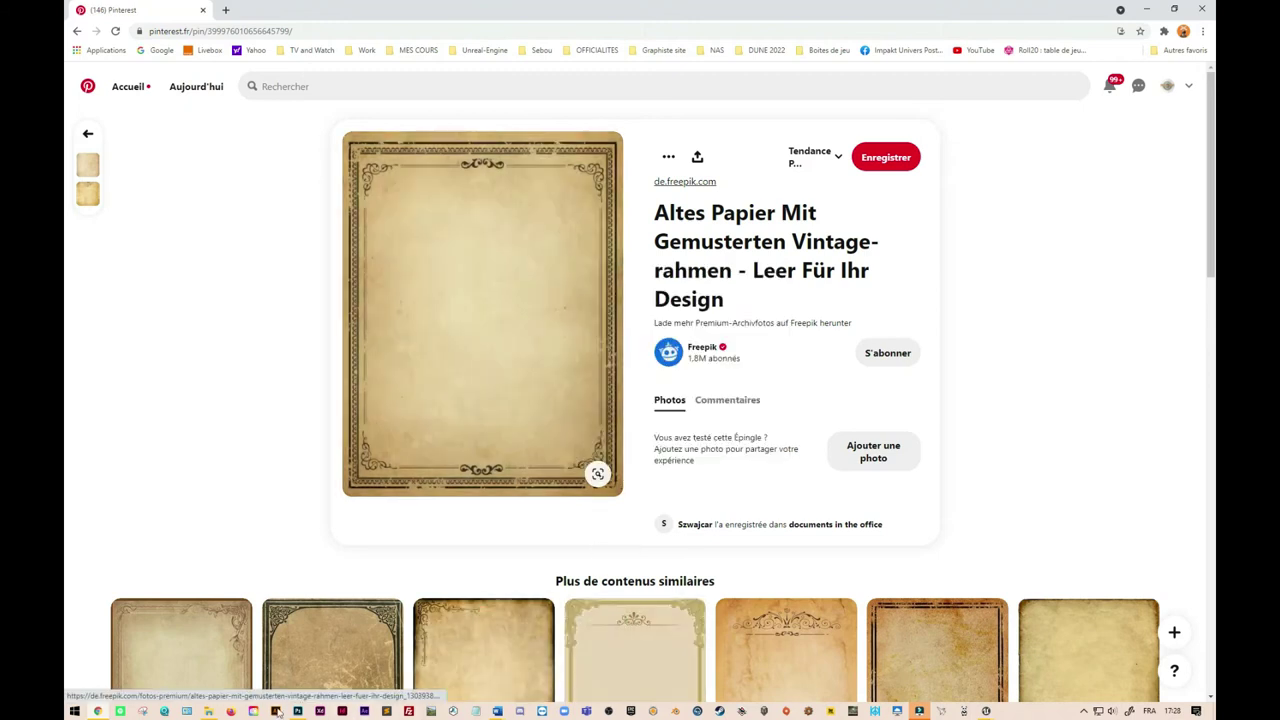
left_click(297, 711)
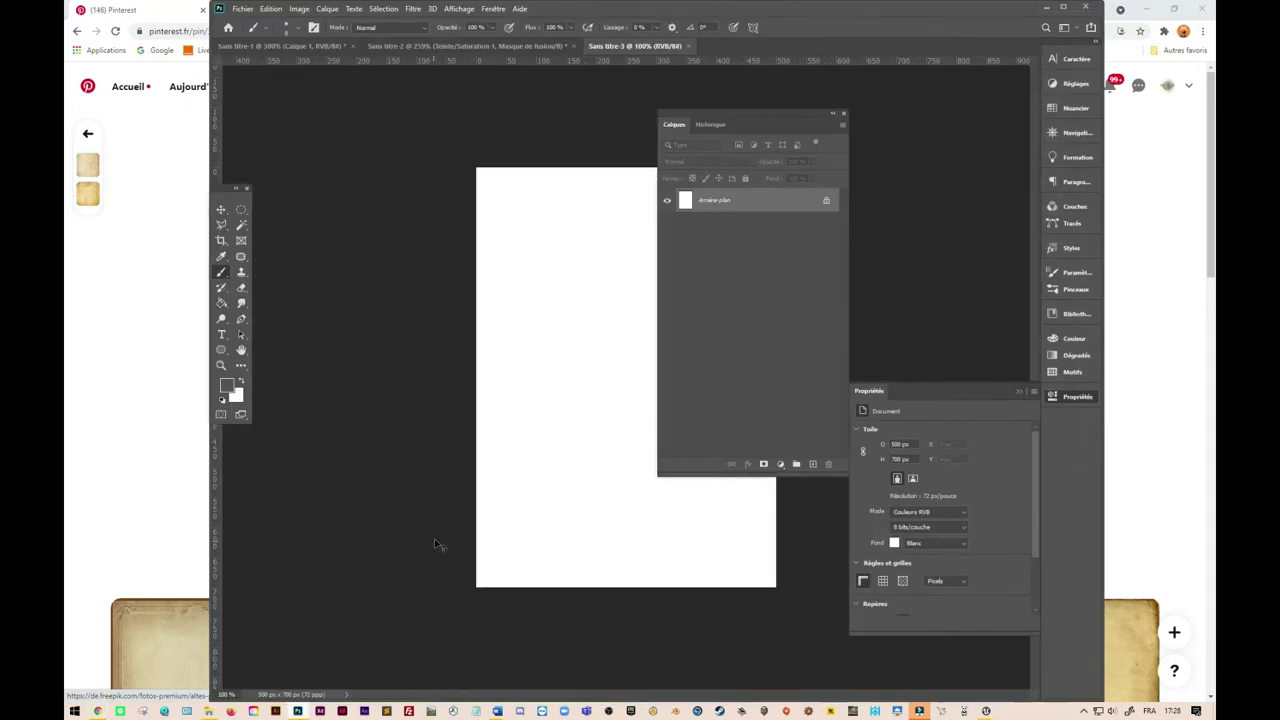
Paste the parchment as a new layer and scale and nudge it to fit the 500 px canvas
key("ctrl+v")
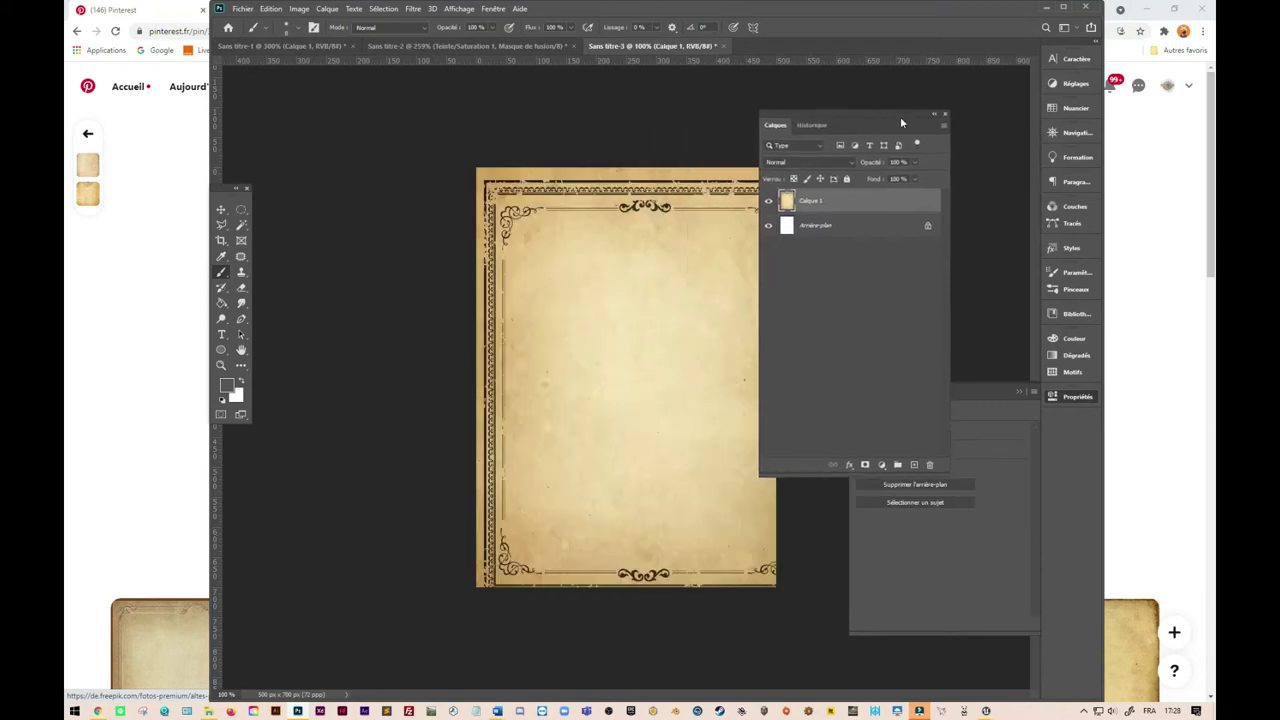
left_click_drag(765, 113, 950, 118)
left_click(222, 210)
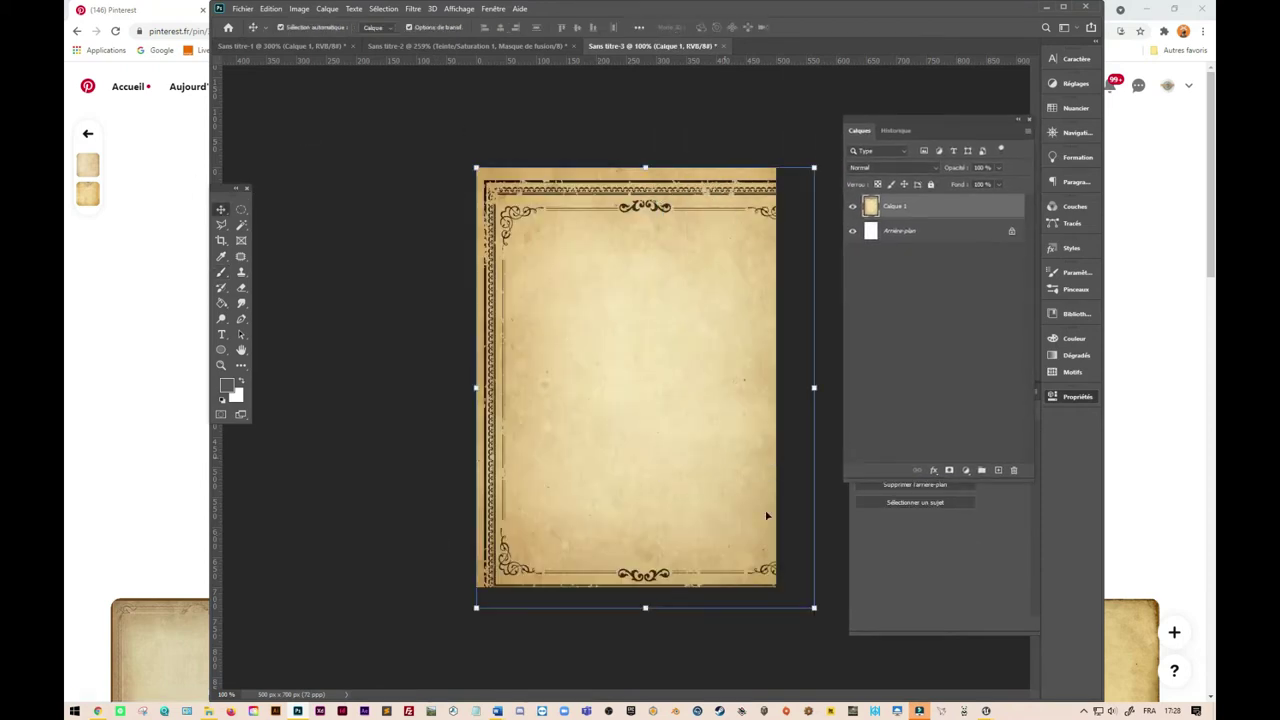
left_click_drag(814, 610, 797, 598)
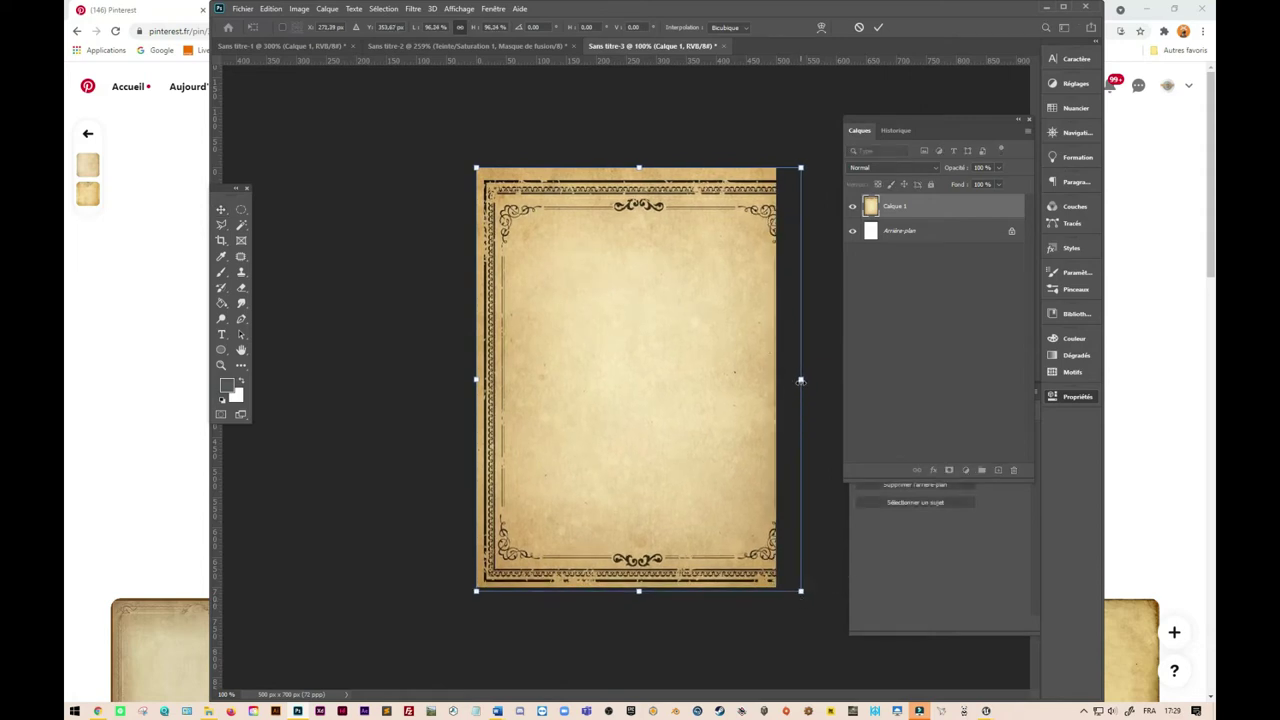
key("Left")
key("Left")
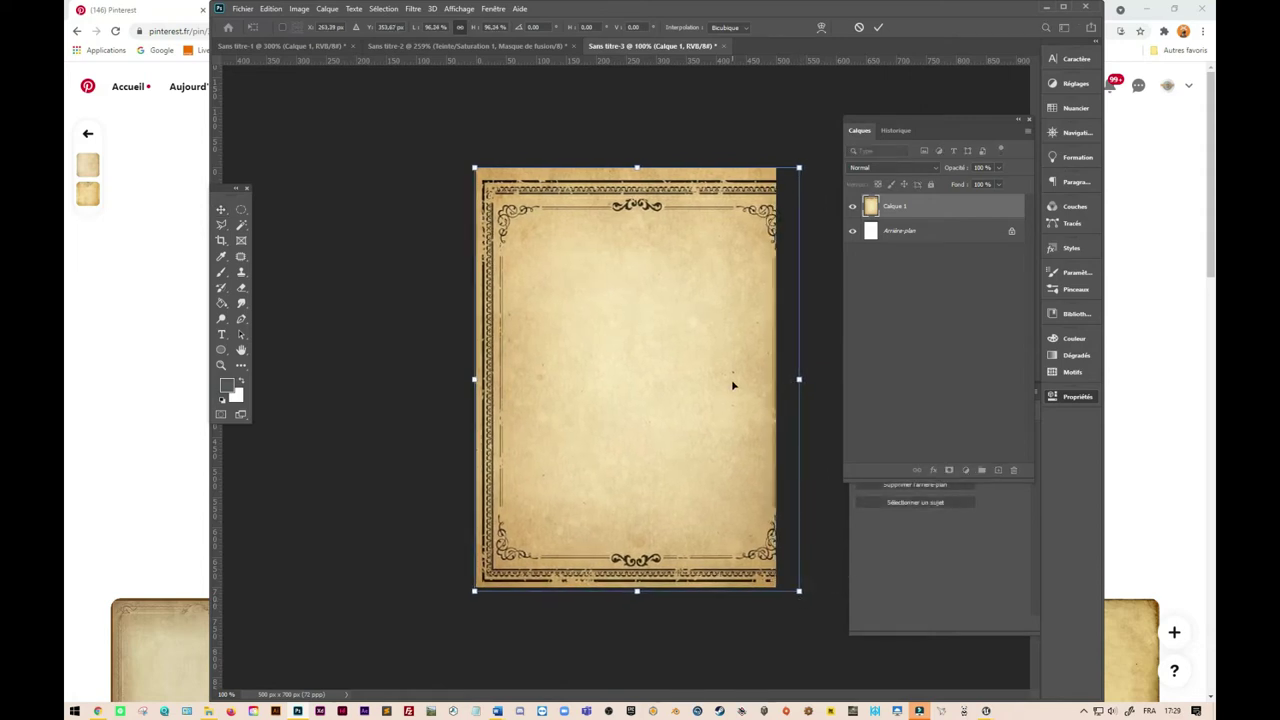
key("Left")
key("Left")
key("Left")
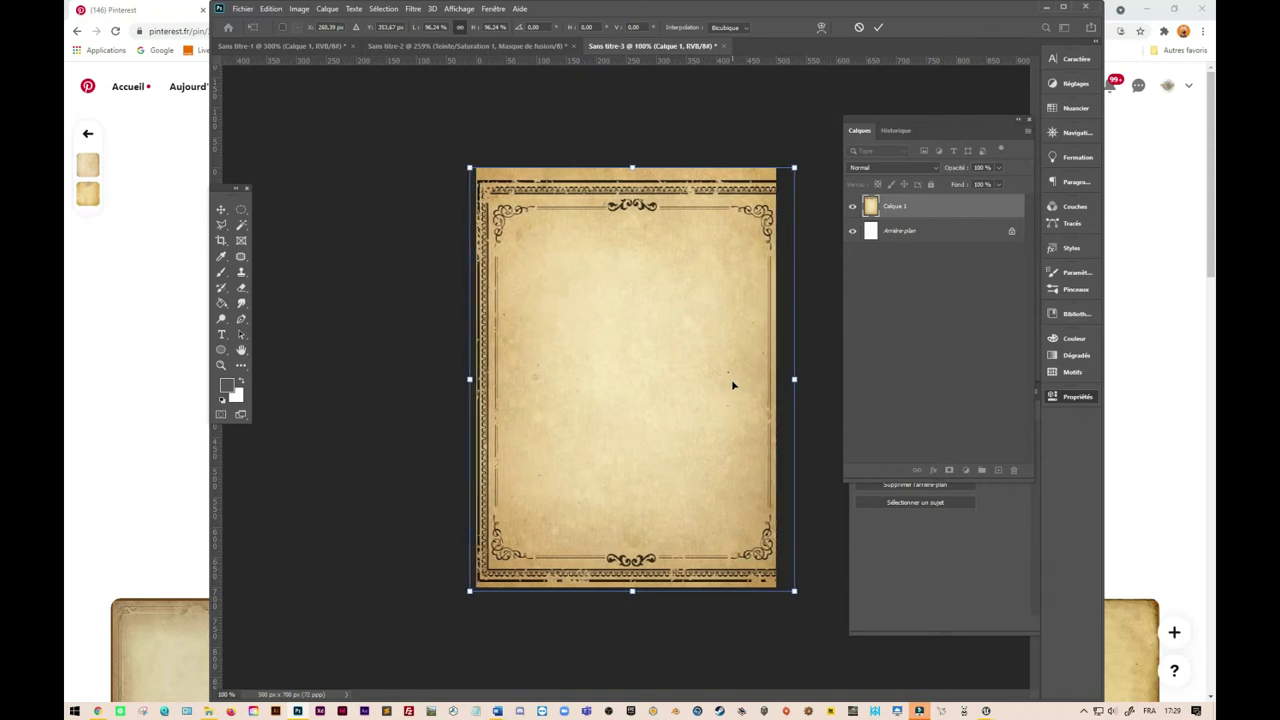
key("Up")
key("Up")
key("Up")
key("Up")
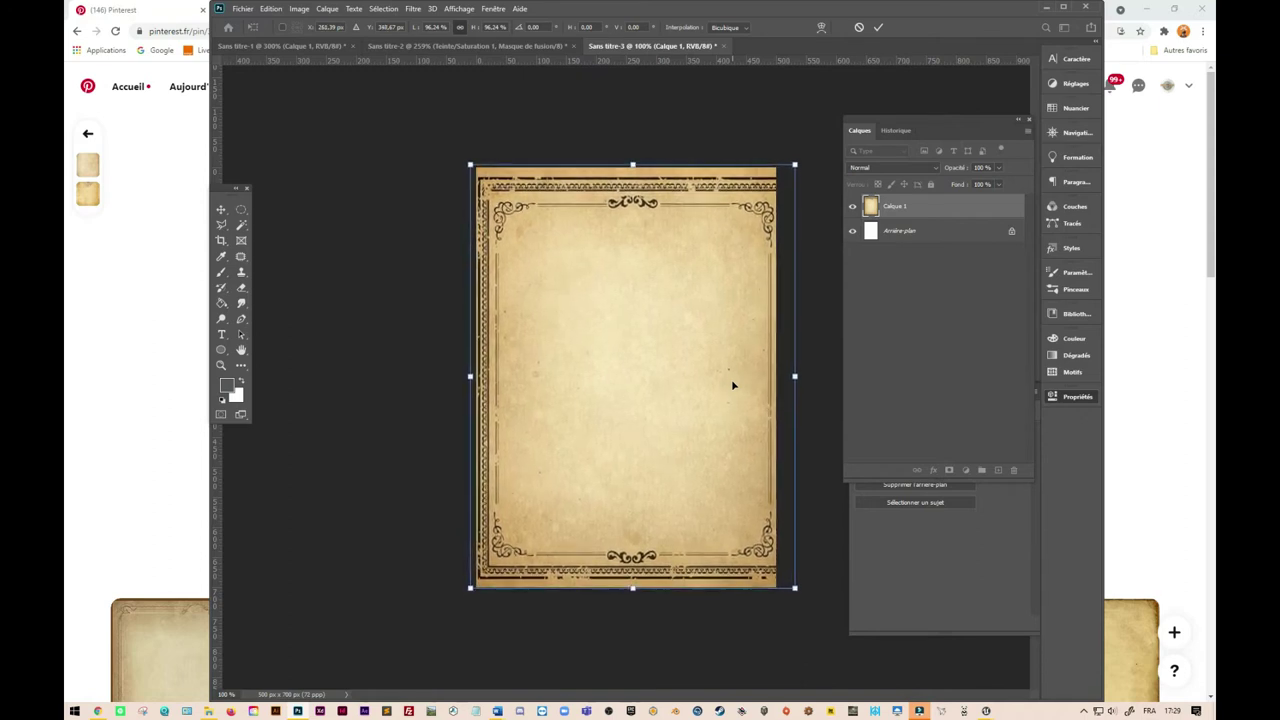
key("Down")
key("Down")
left_click_drag(794, 378, 776, 378)
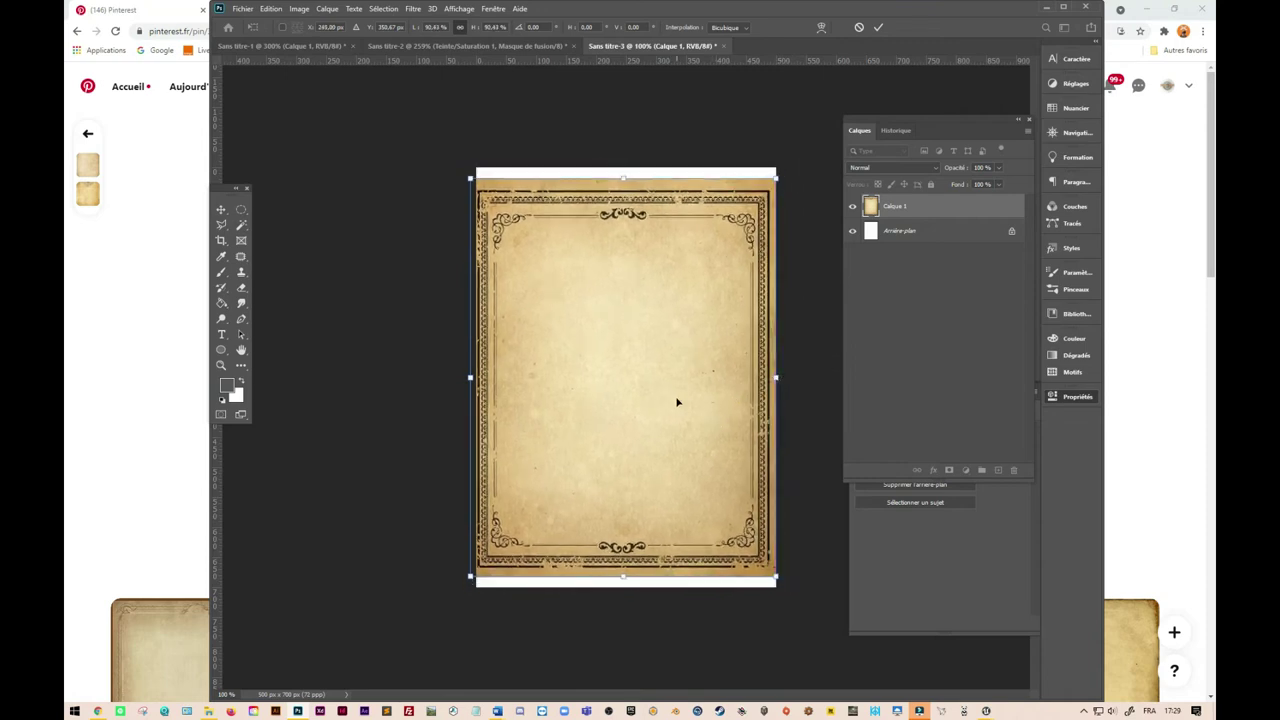
left_click_drag(470, 378, 476, 378)
key("Return")
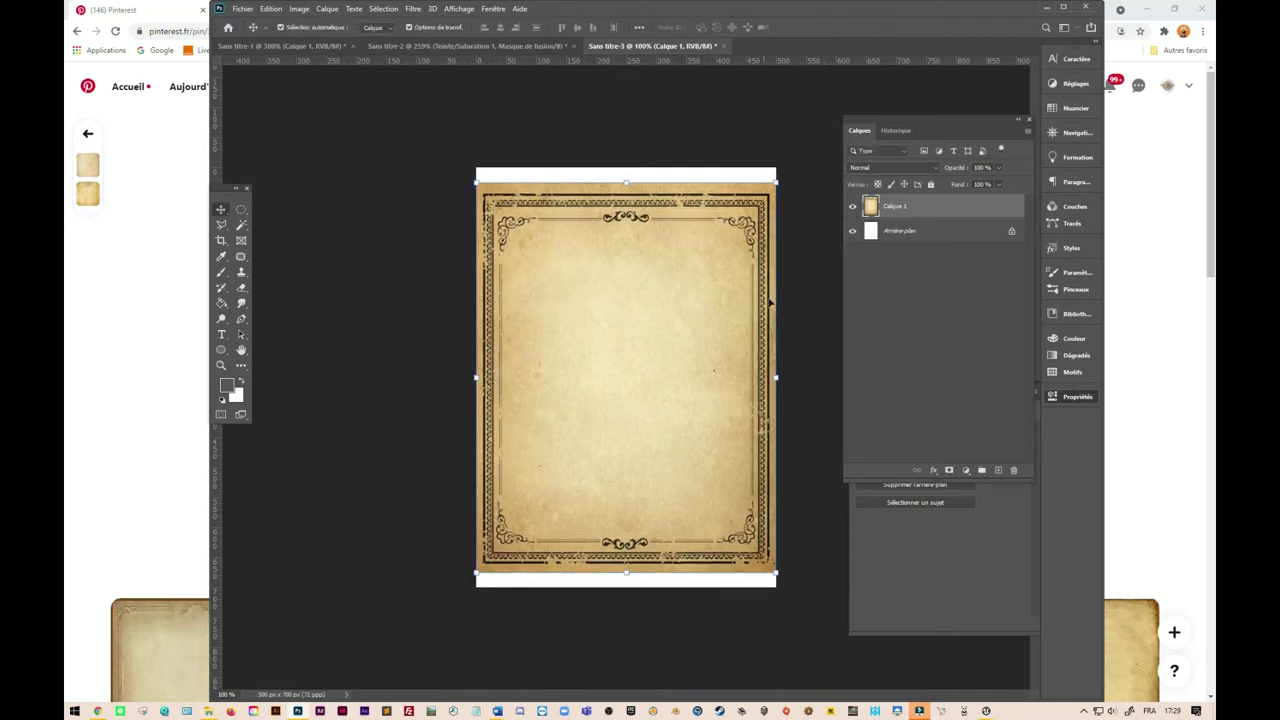
Hide the white Arrière-plan layer and enlarge the parchment to cover the transparent strips
left_click(852, 233)
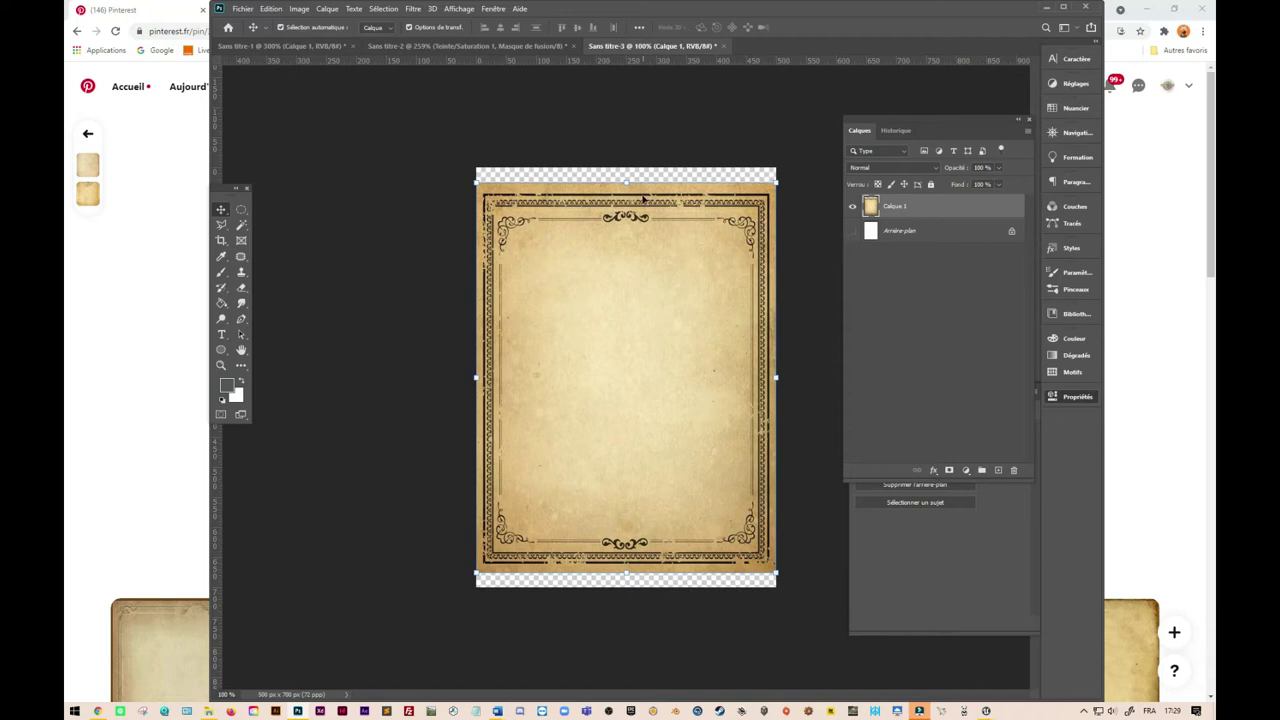
key("ctrl+t")
left_click_drag(626, 181, 625, 167, "alt")
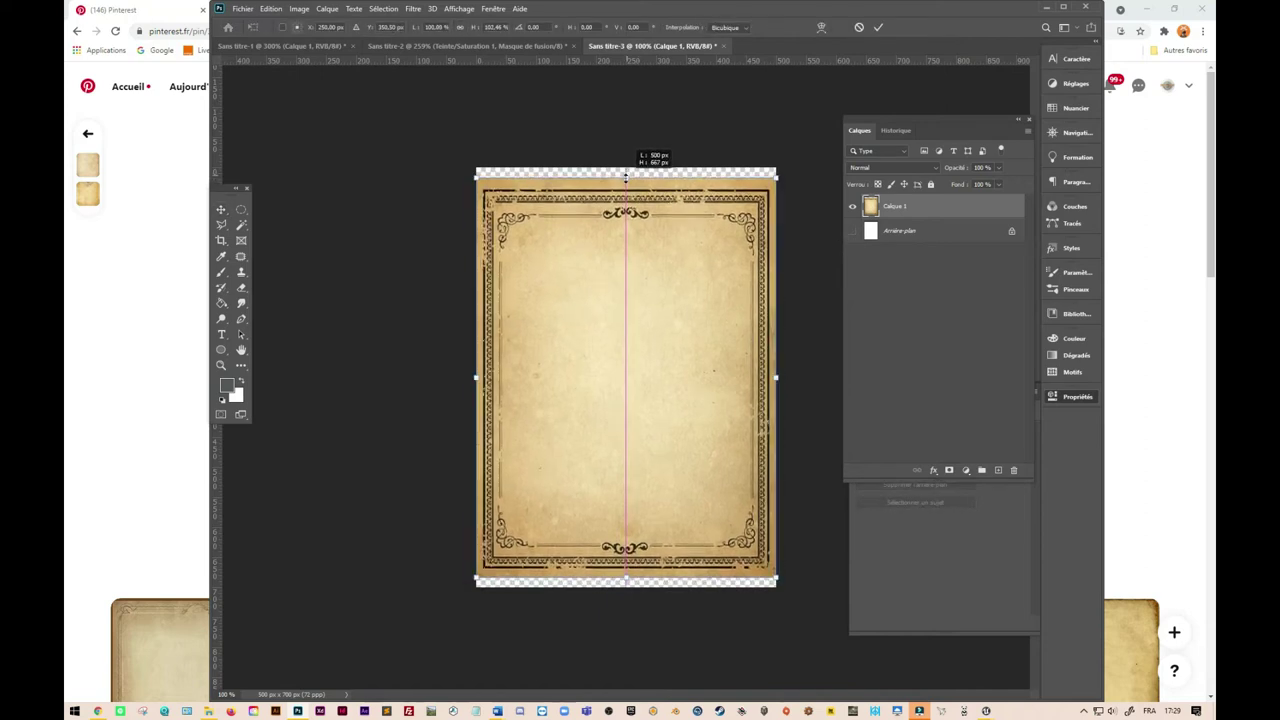
key("Return")
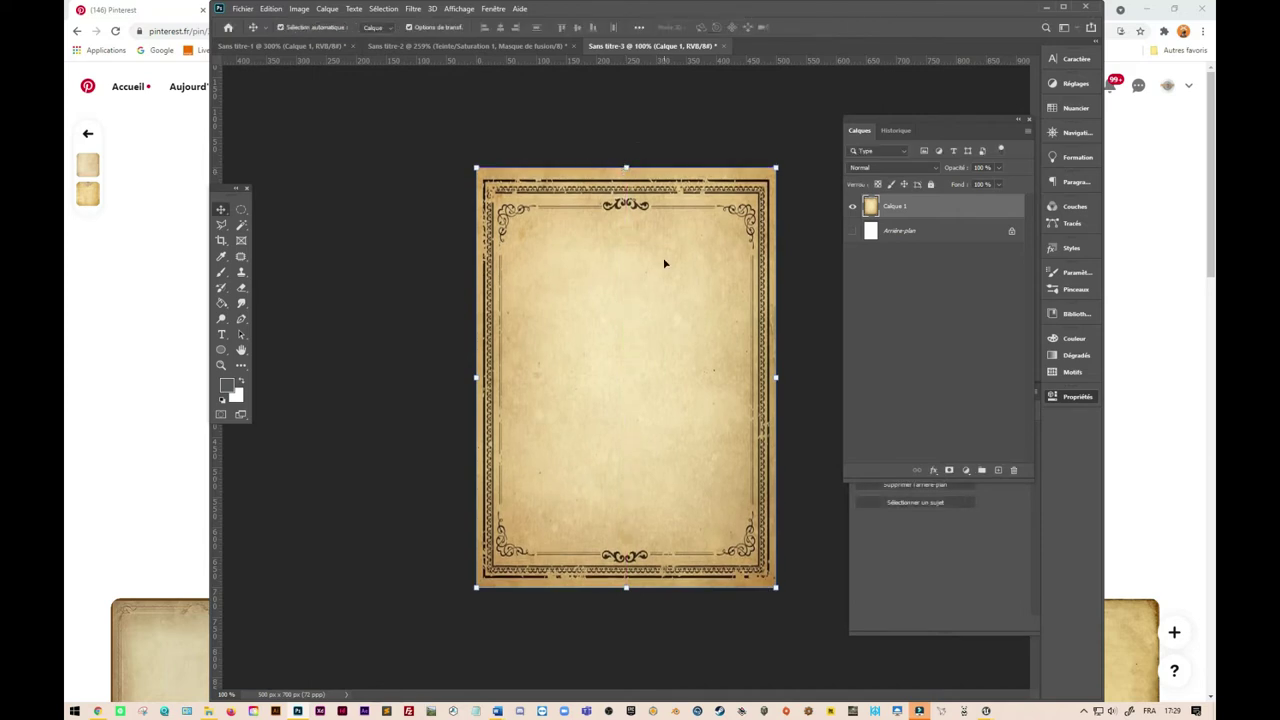
left_click(360, 236)
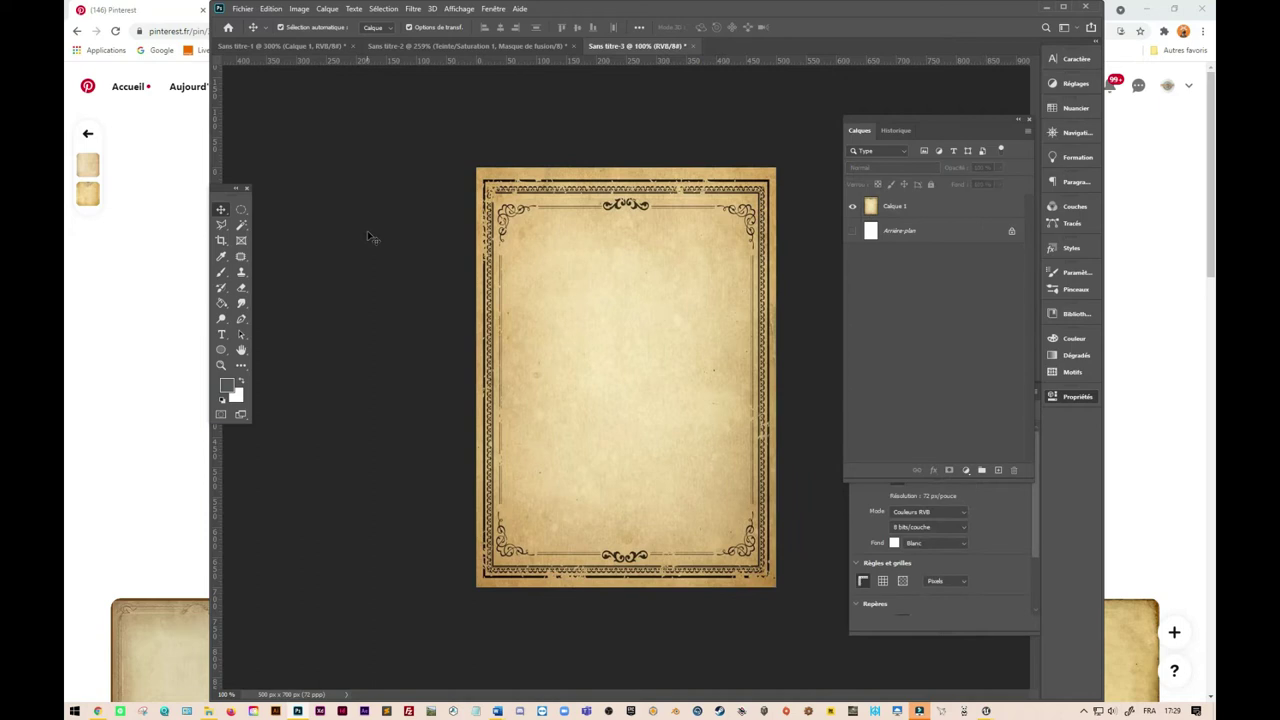
Open Photoshop's Save for Web export, choose JPEG format and start saving
key("ctrl+alt+shift+s")
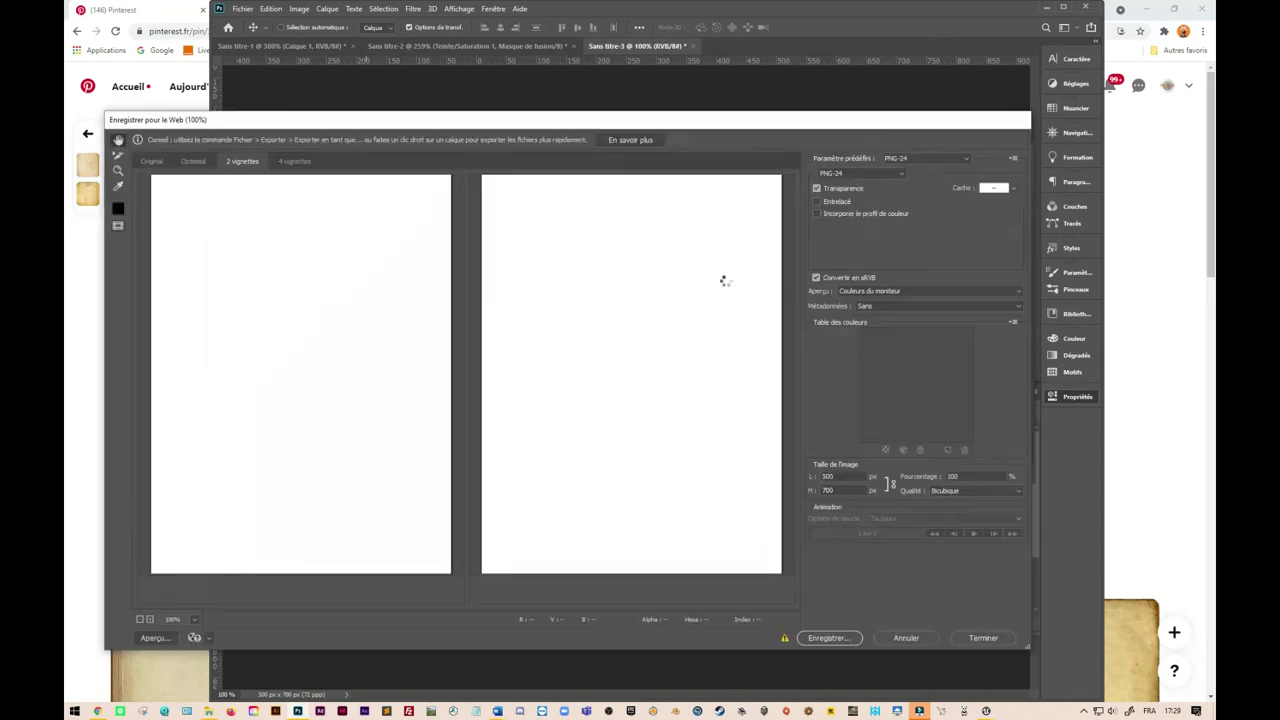
left_click(890, 175)
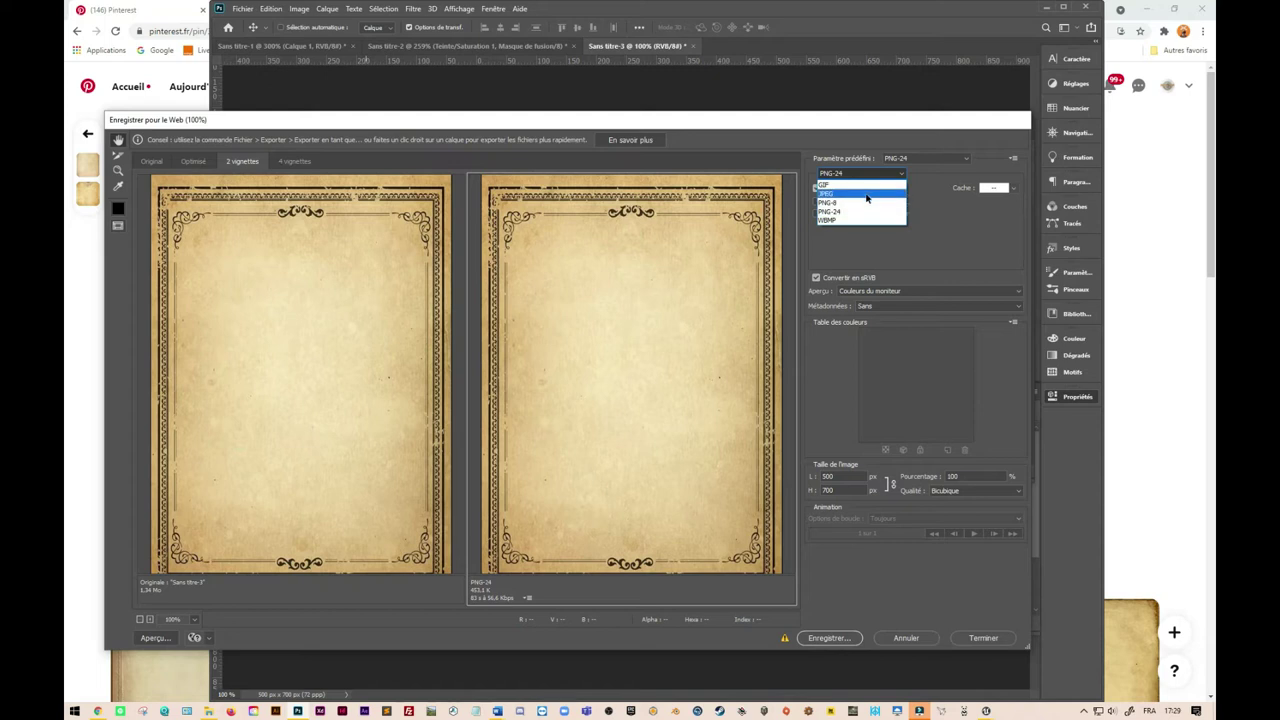
left_click(866, 196)
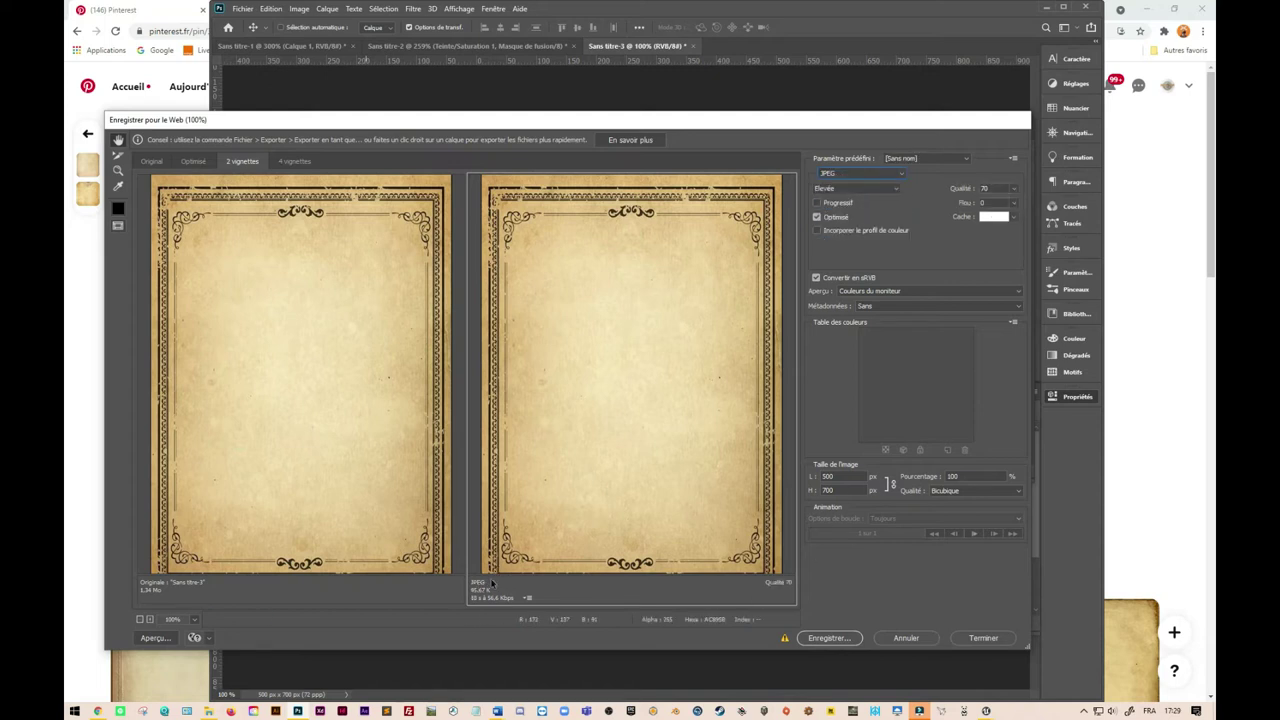
left_click(823, 641)
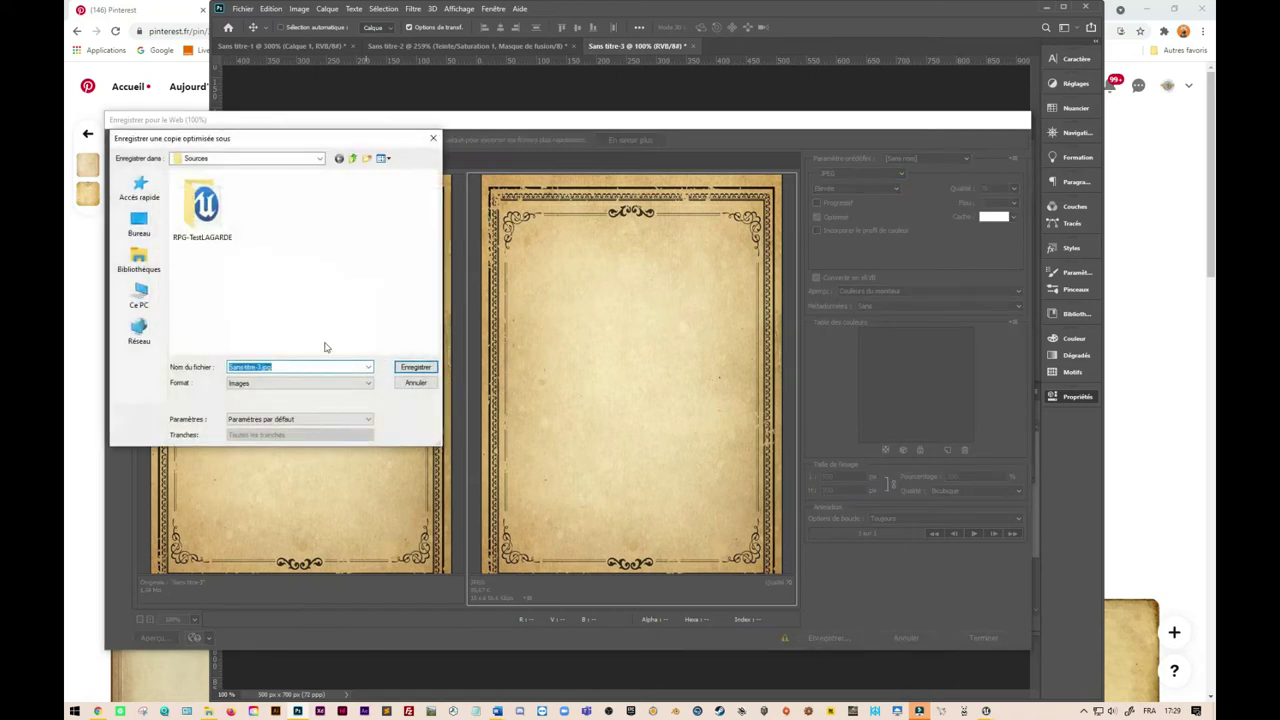
Save the parchment as b.jpg in Sources, then minimize Photoshop and the browser
left_click(258, 367)
left_click_drag(261, 367, 173, 369)
type("bckinventoryplayer")
left_click(420, 368)
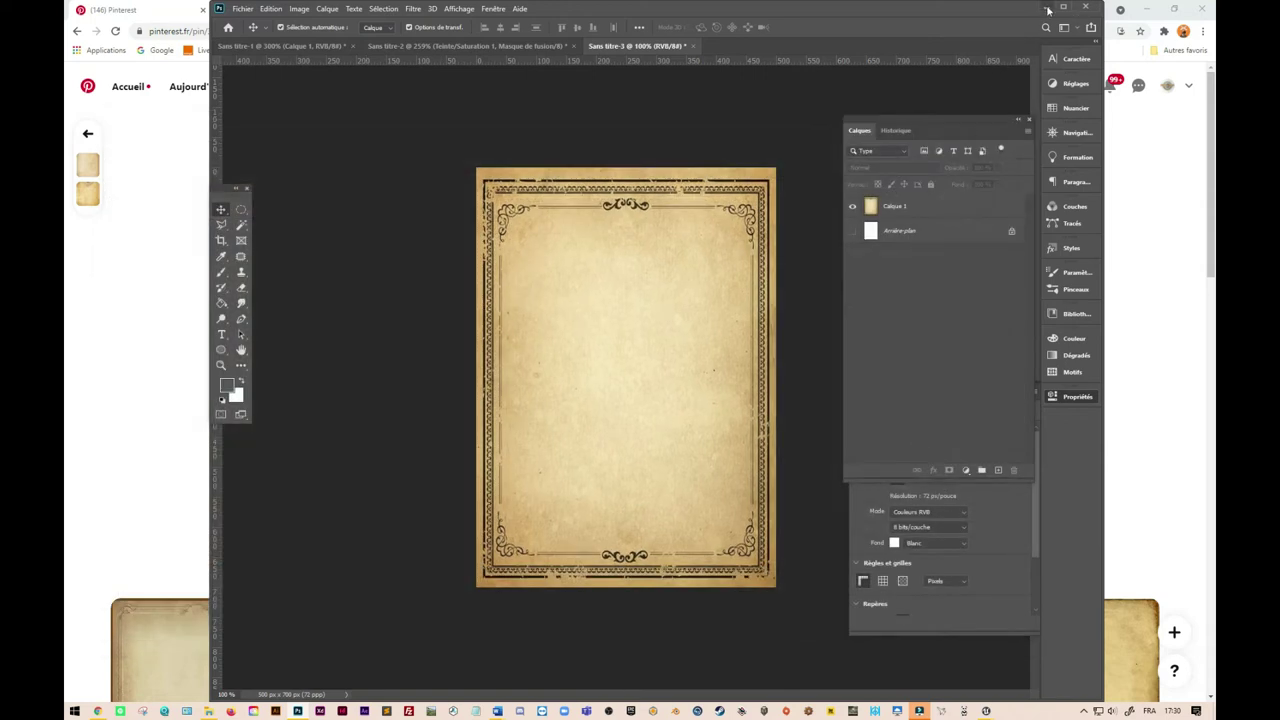
left_click(1048, 8)
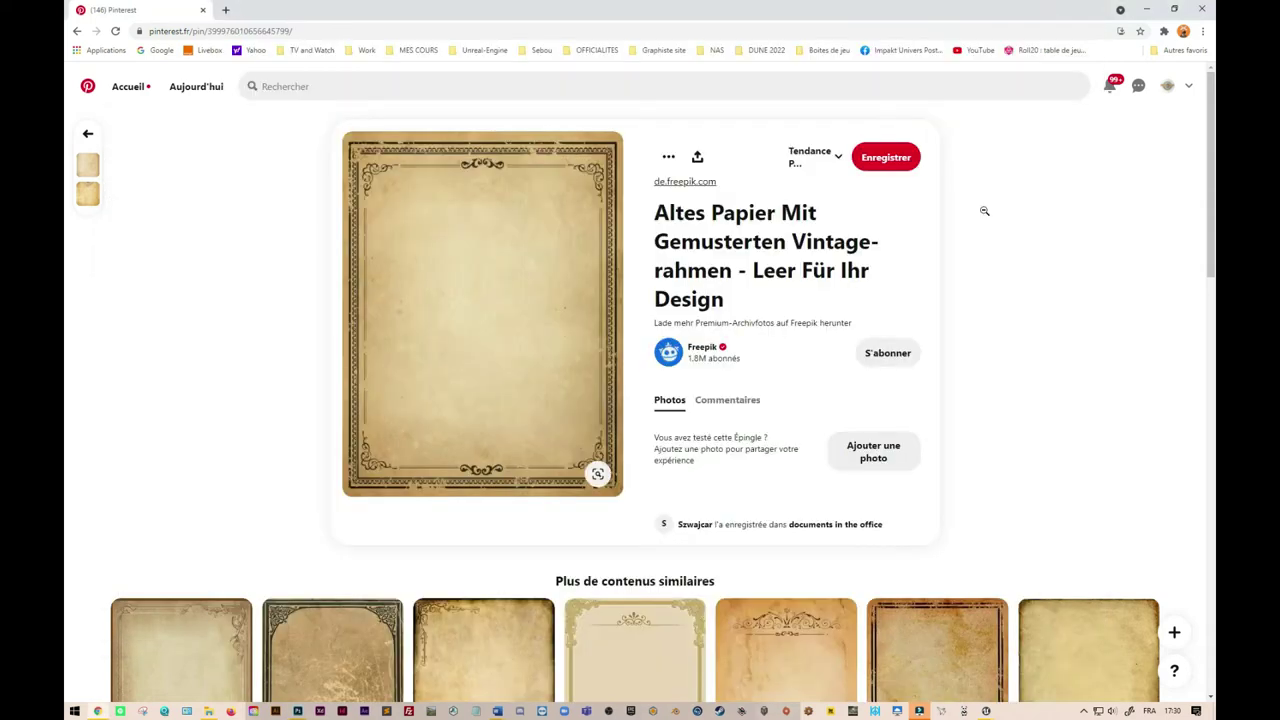
left_click(1150, 12)
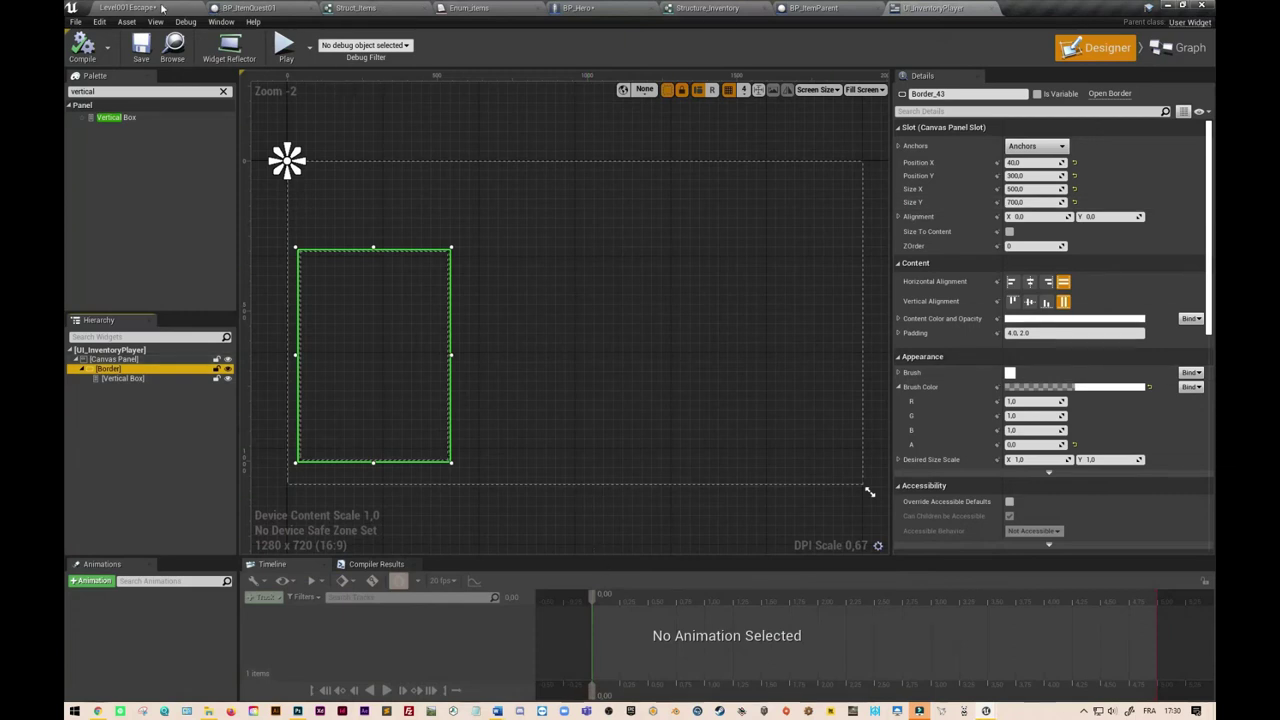
In the Content Browser, navigate to GameElements > Items > Images
left_click(140, 8)
left_click(264, 493)
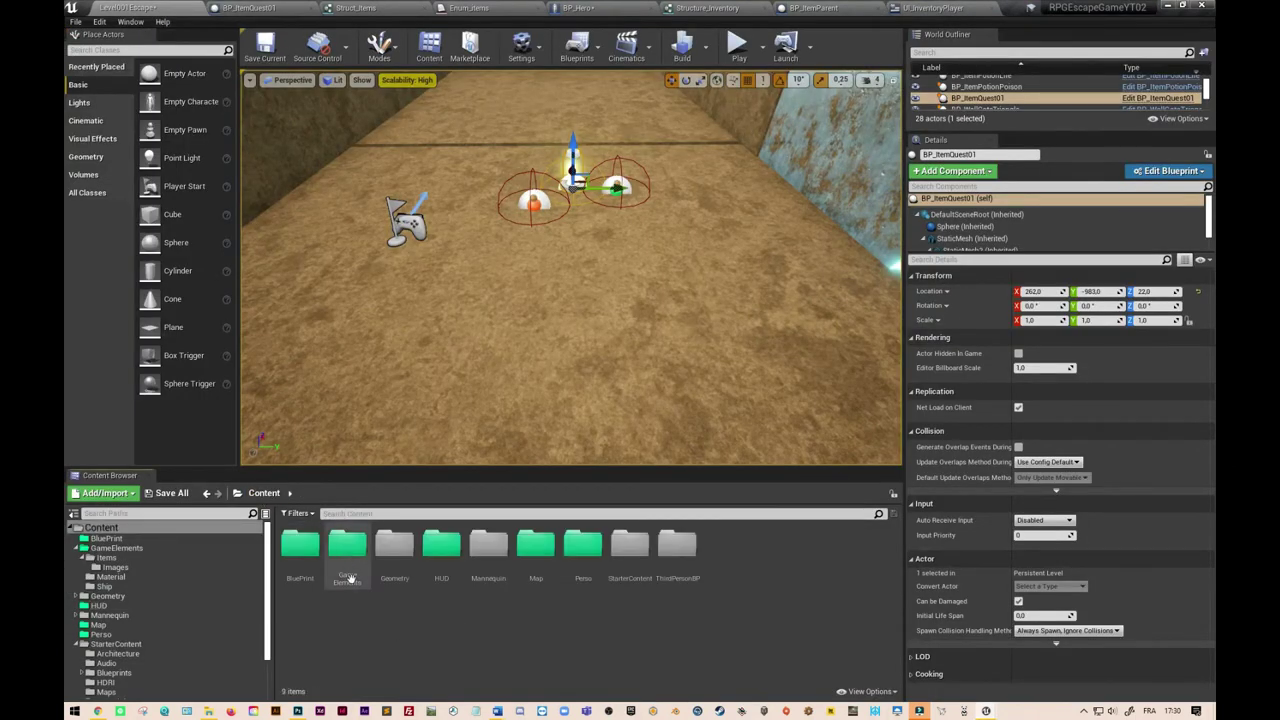
left_click(357, 565)
double_click(359, 566)
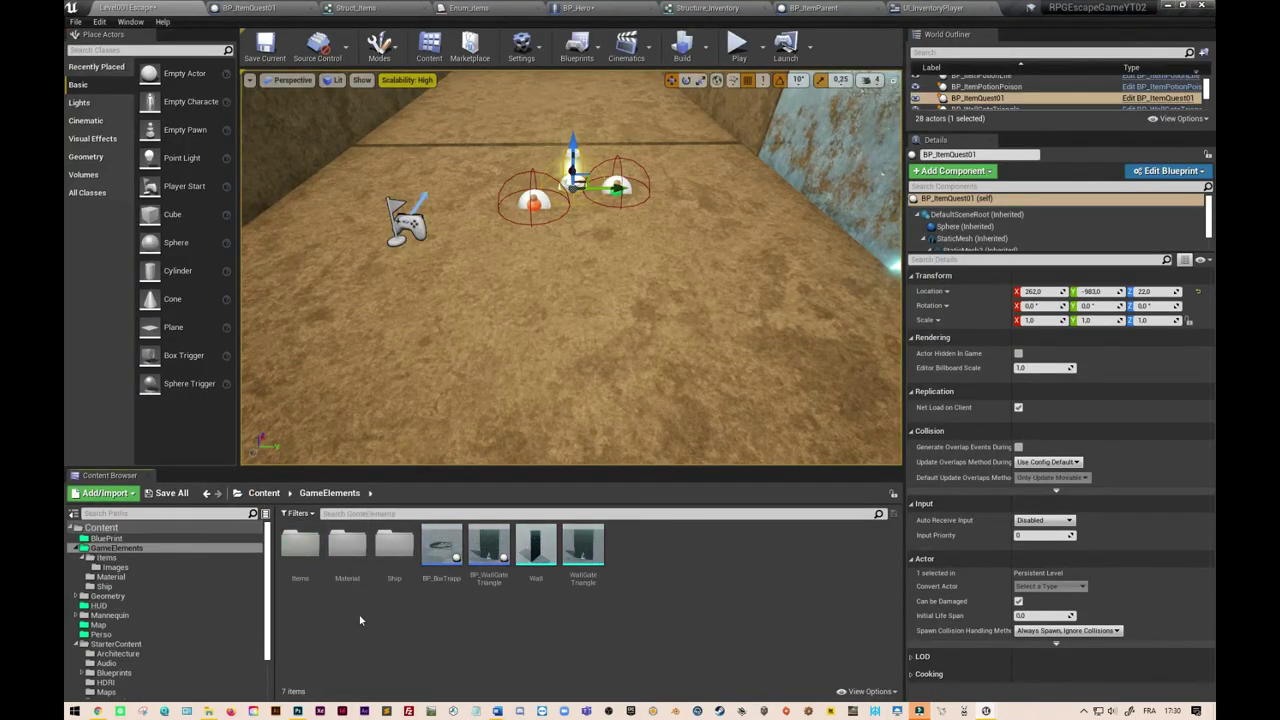
double_click(297, 575)
double_click(297, 575)
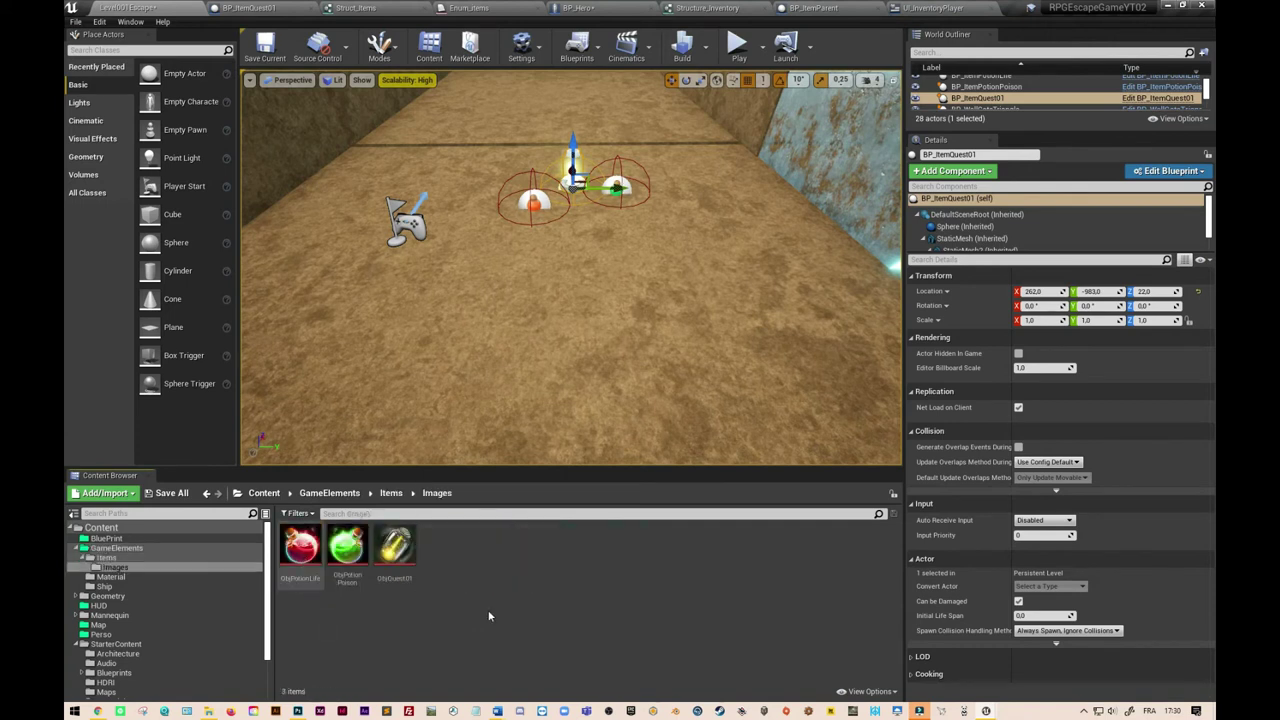
Import bckinventoryplayer.jpg into Images, save the four modified assets, and return to UI_InventoryPlayer
right_click(508, 611)
left_click(564, 280)
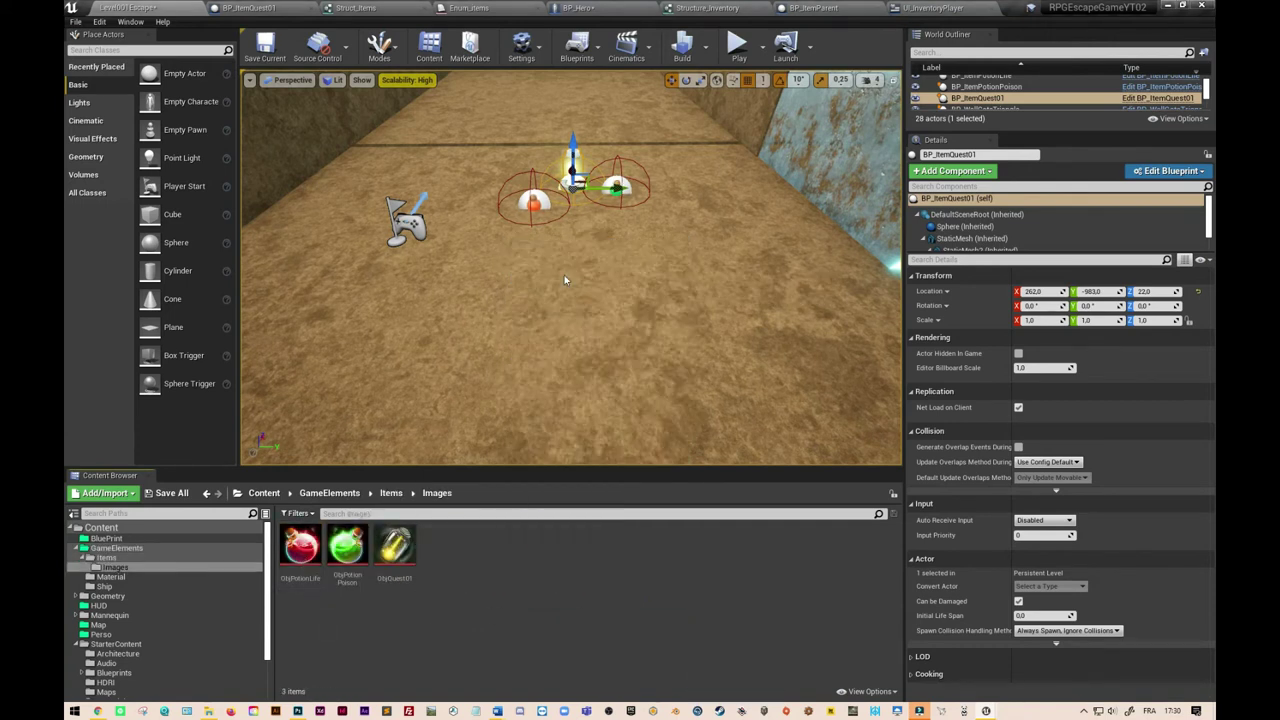
left_click(334, 100)
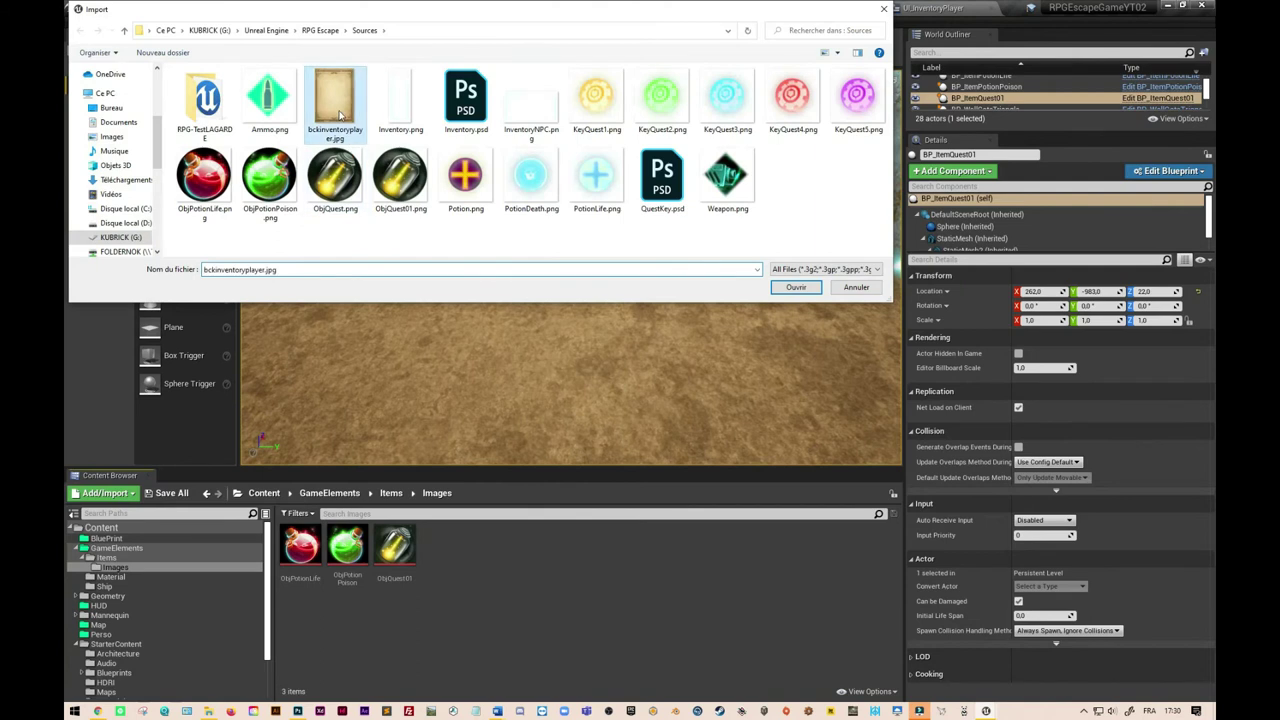
left_click(796, 287)
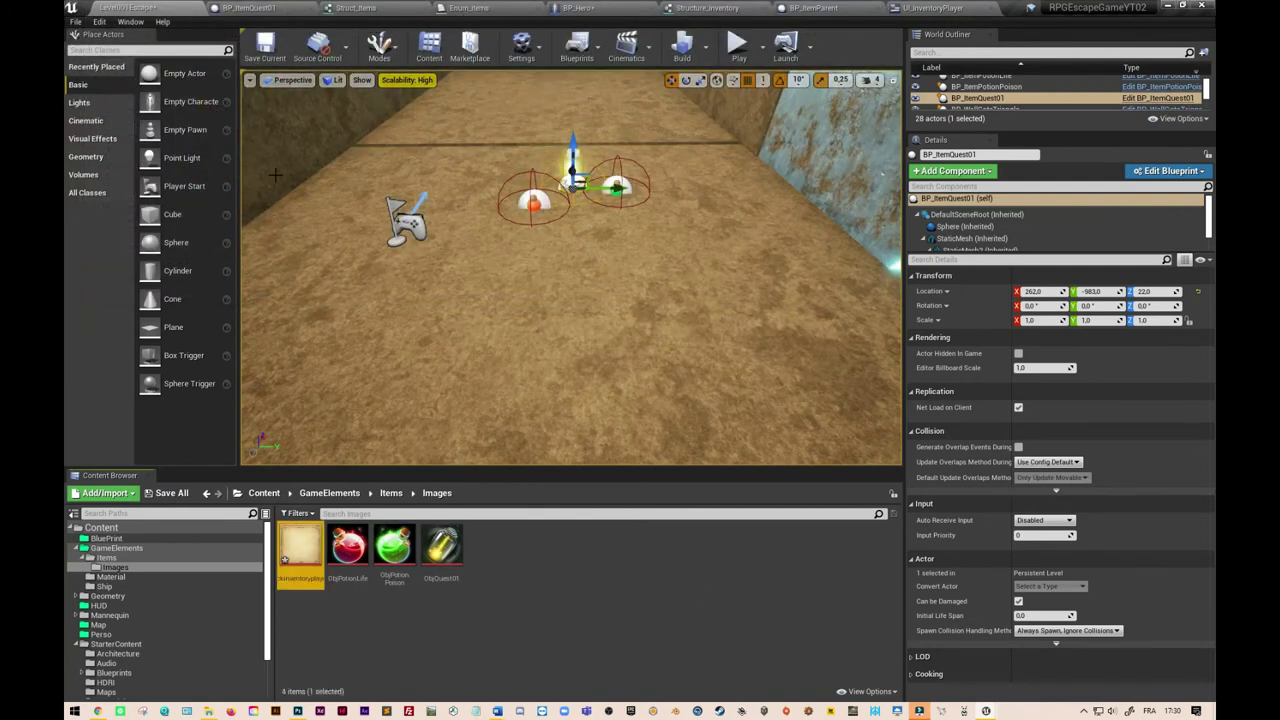
left_click(170, 493)
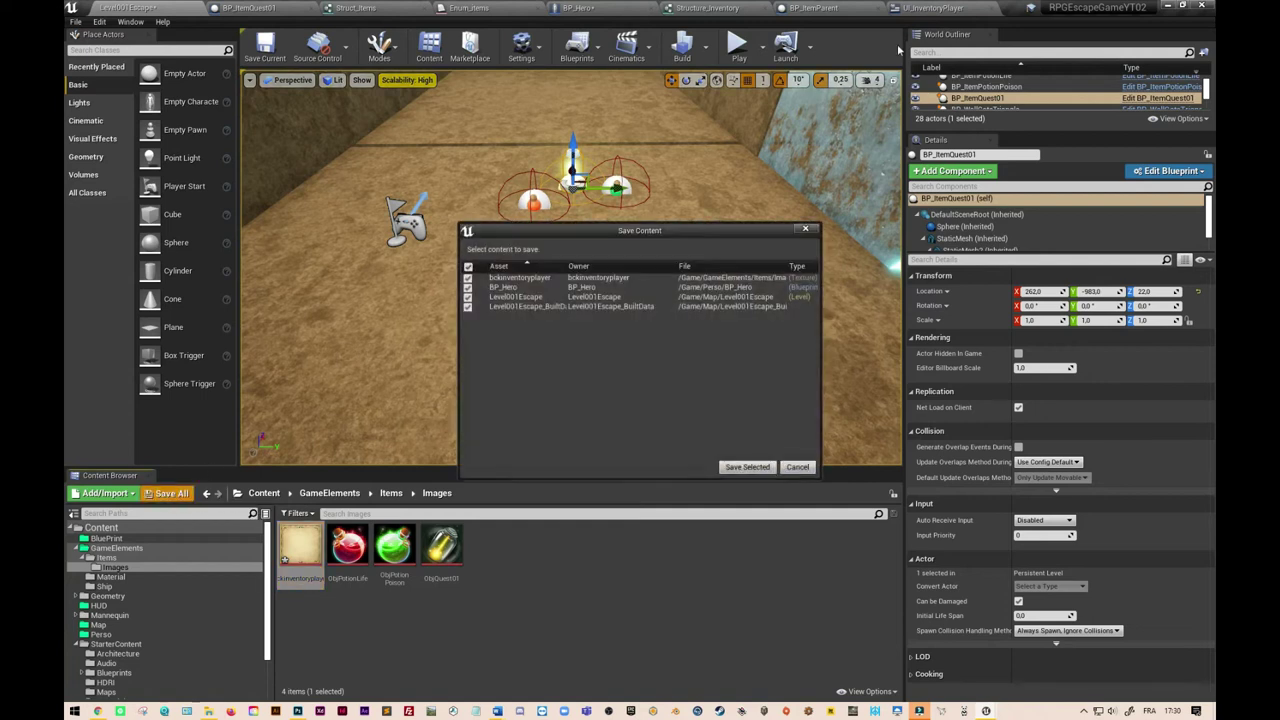
left_click(748, 466)
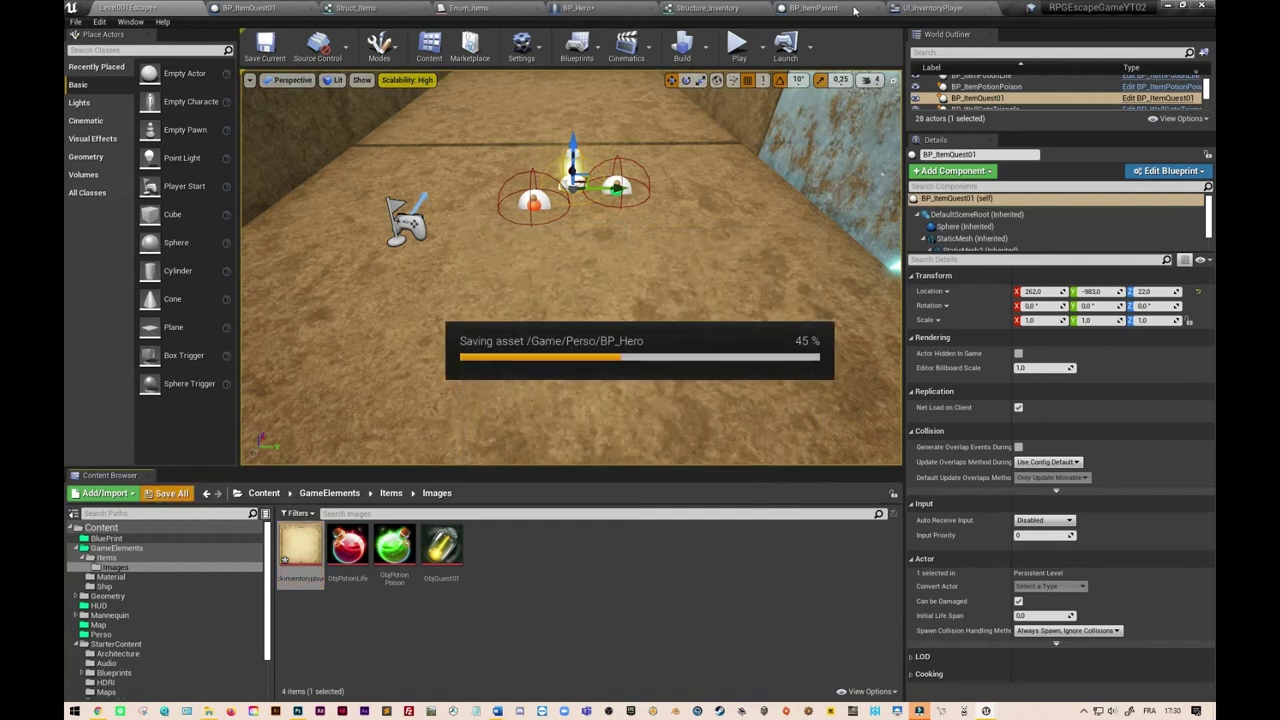
left_click(923, 8)
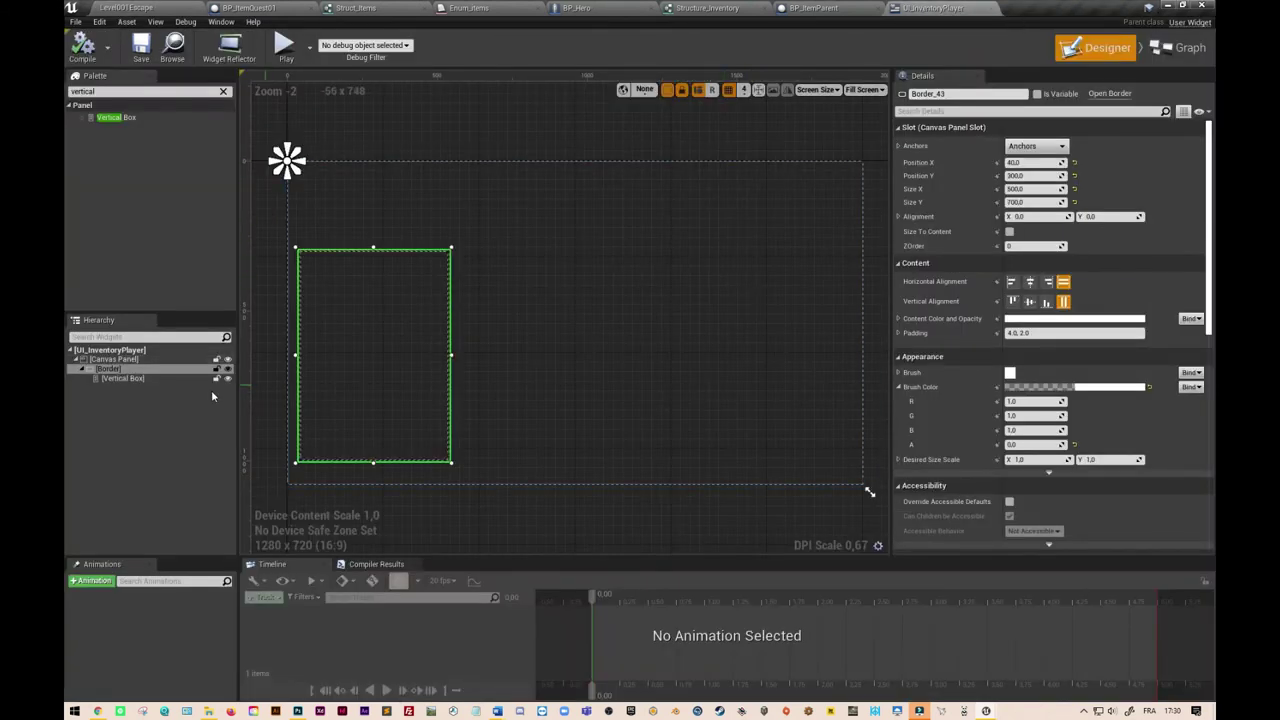
Set the Border's brush image to the bckinventoryplayer texture
left_click(130, 371)
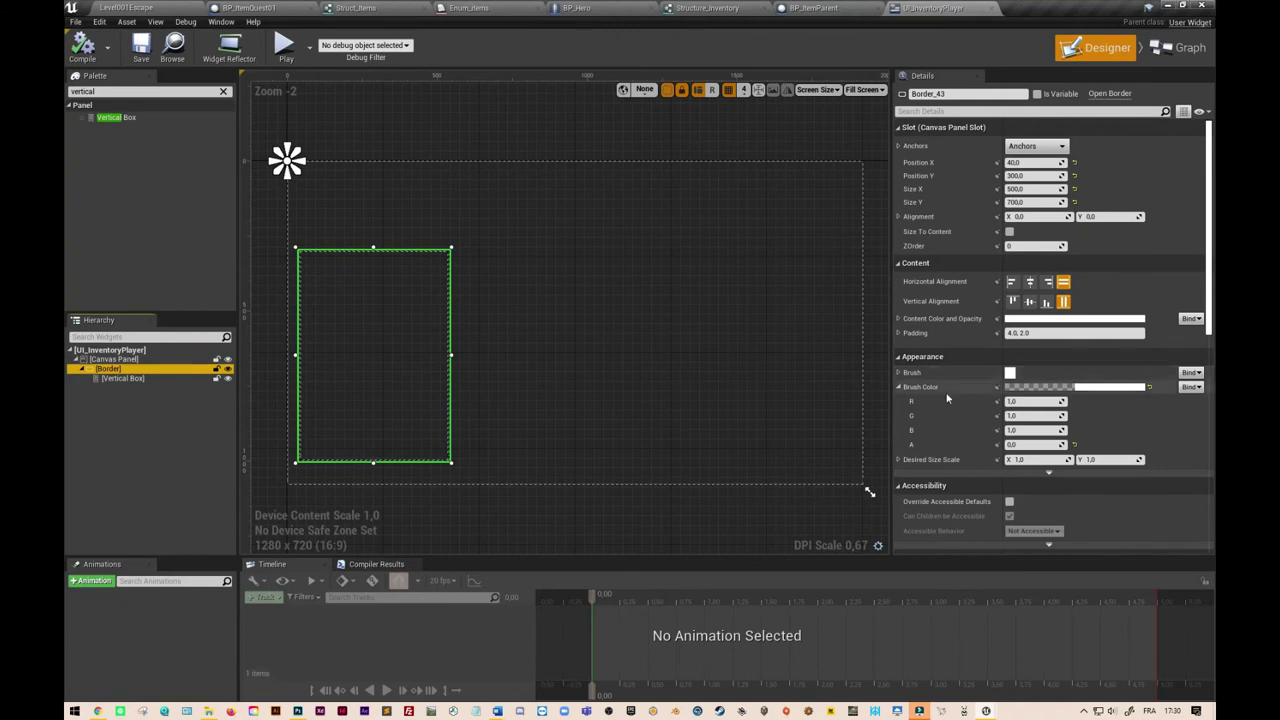
left_click(902, 373)
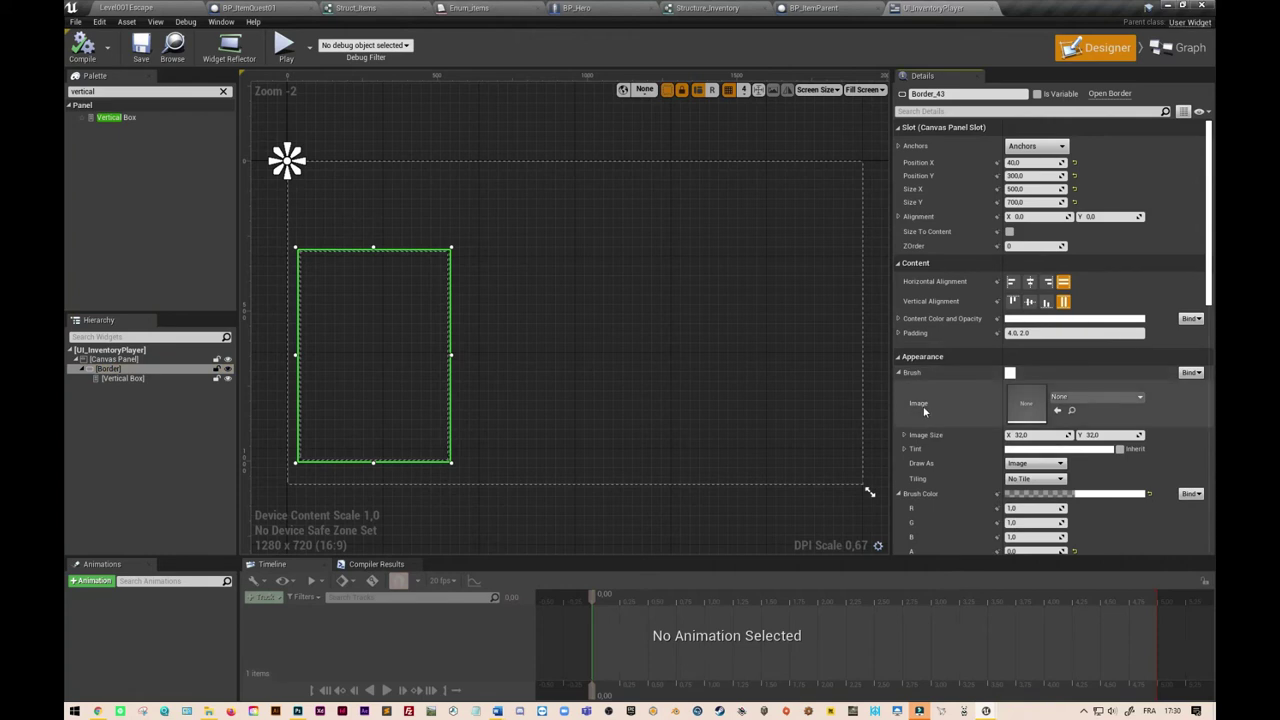
left_click(1130, 399)
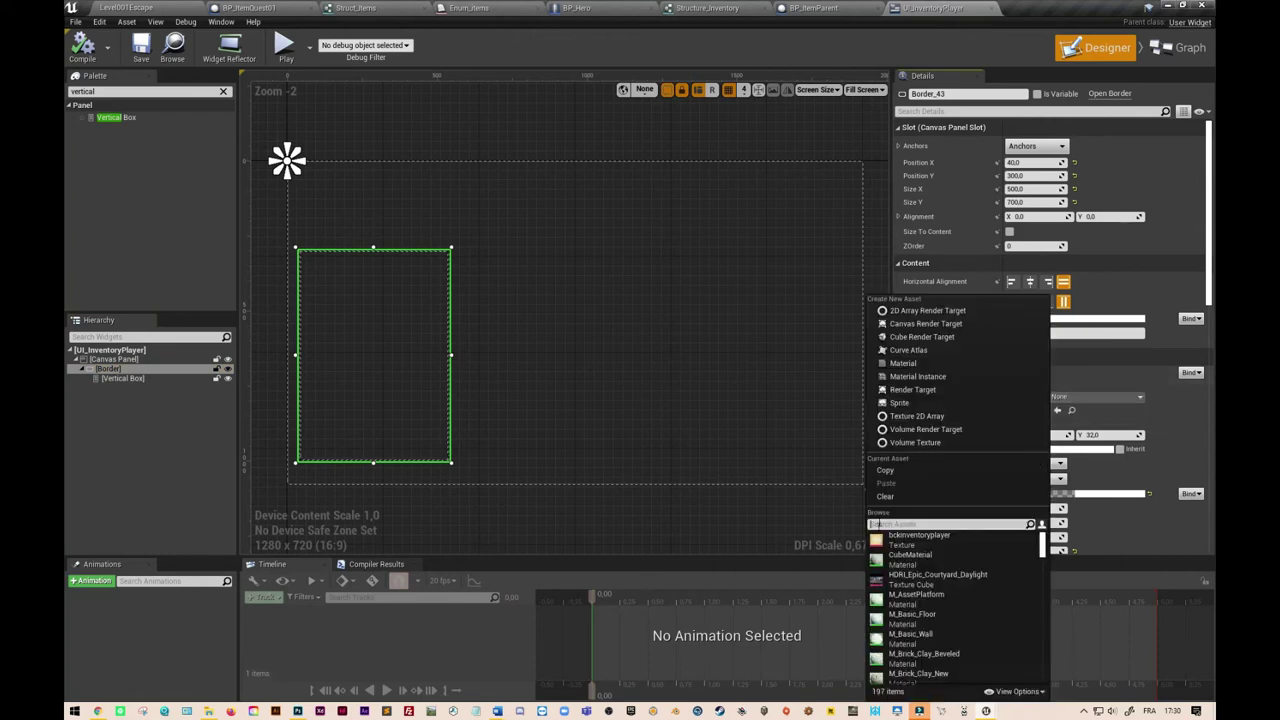
left_click(905, 539)
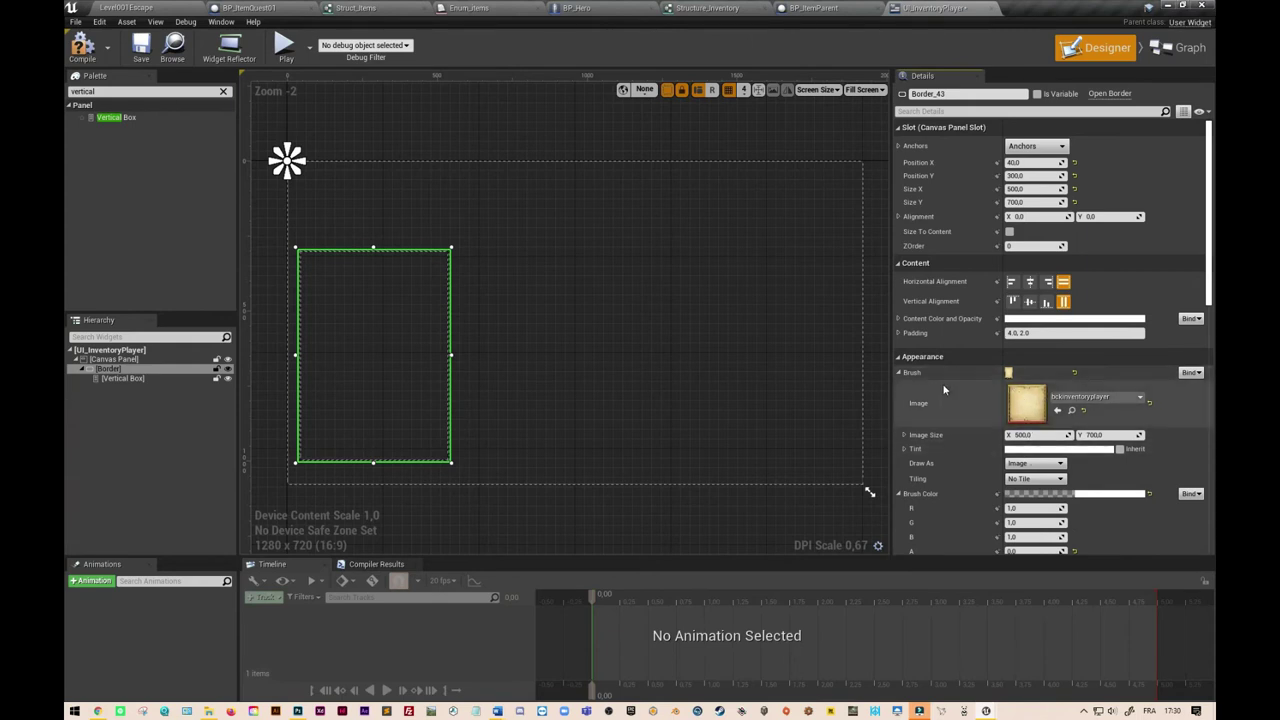
Set the Border's brush colour alpha to 1.0 and save the widget
left_click(910, 450)
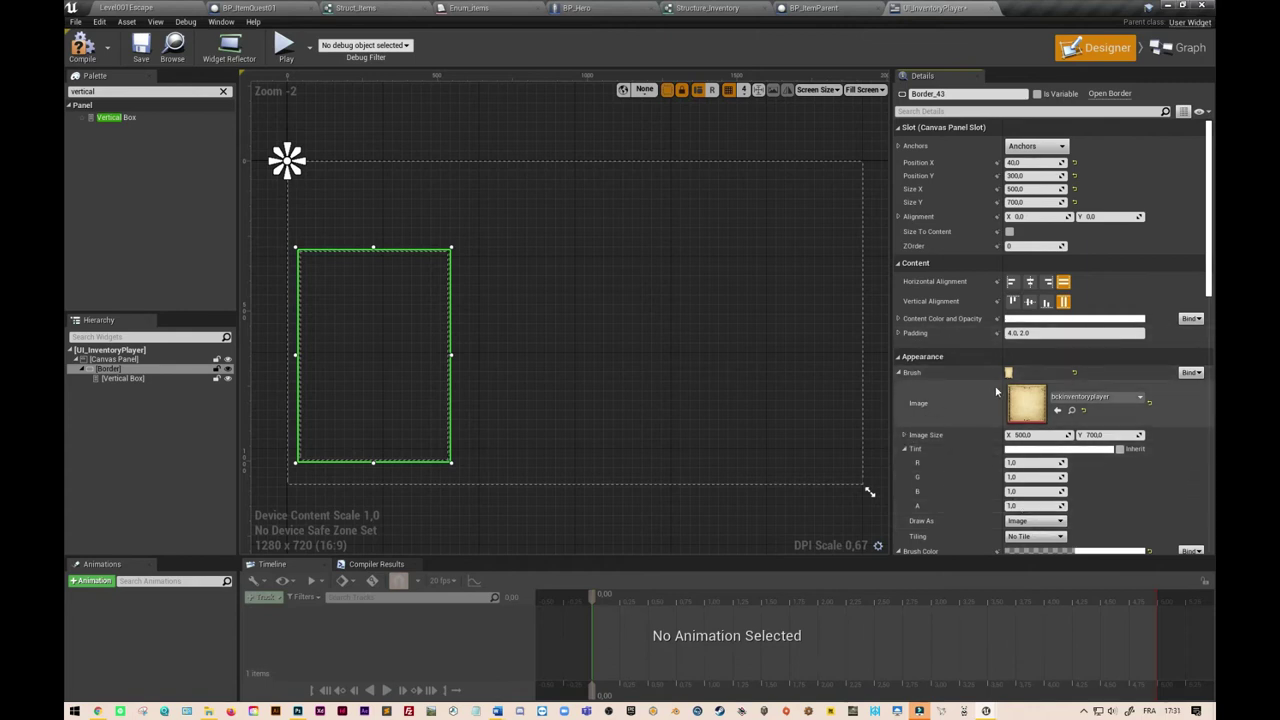
left_click(903, 435)
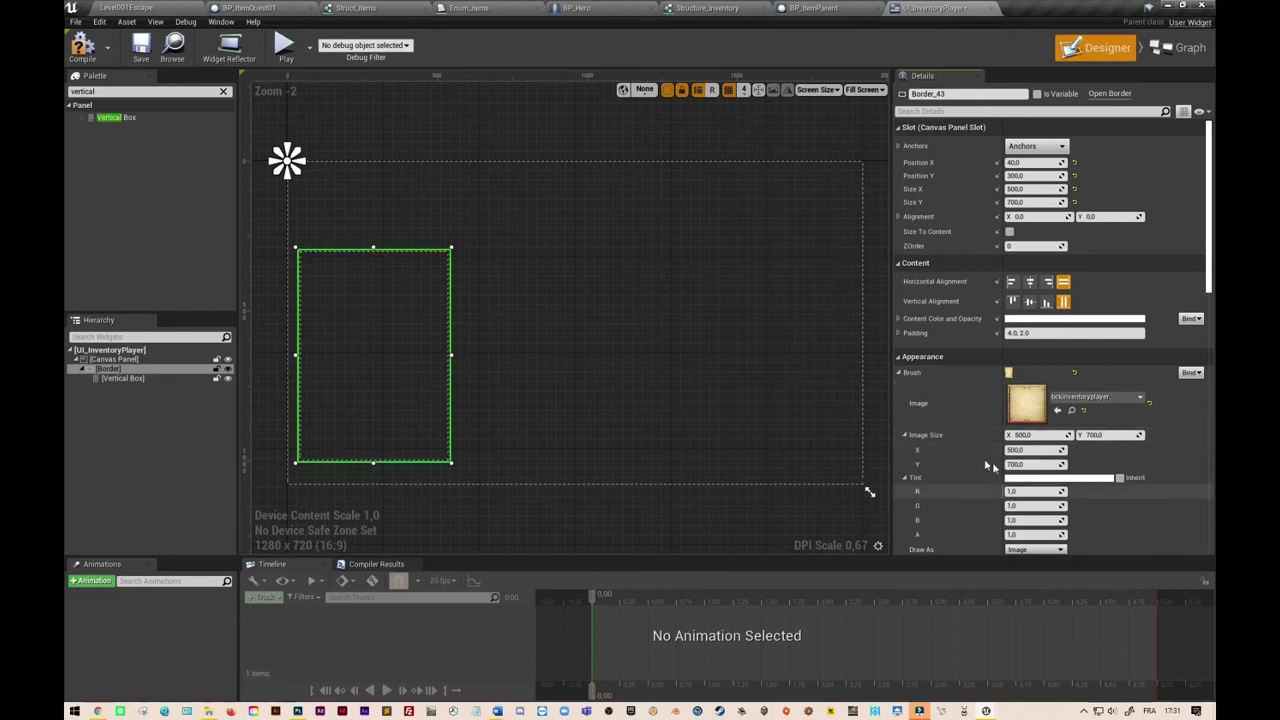
scroll(981, 461, "down", 2)
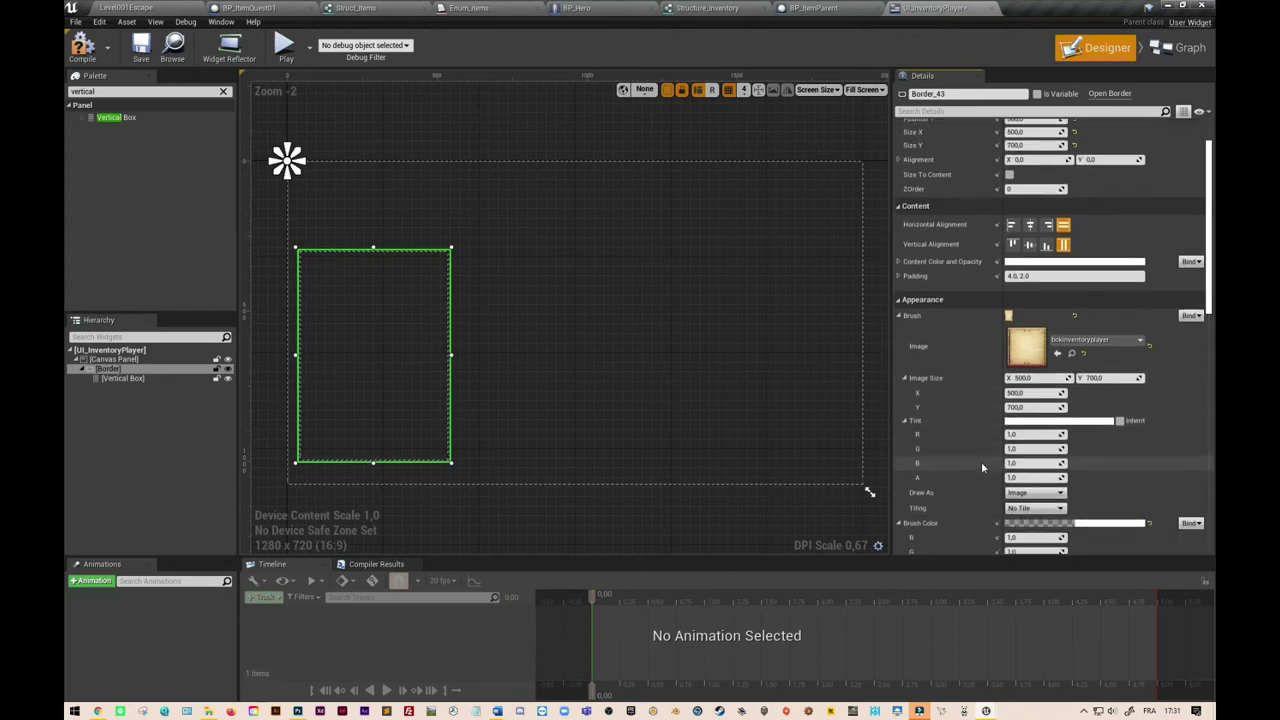
scroll(983, 467, "down", 1)
scroll(983, 470, "down", 2)
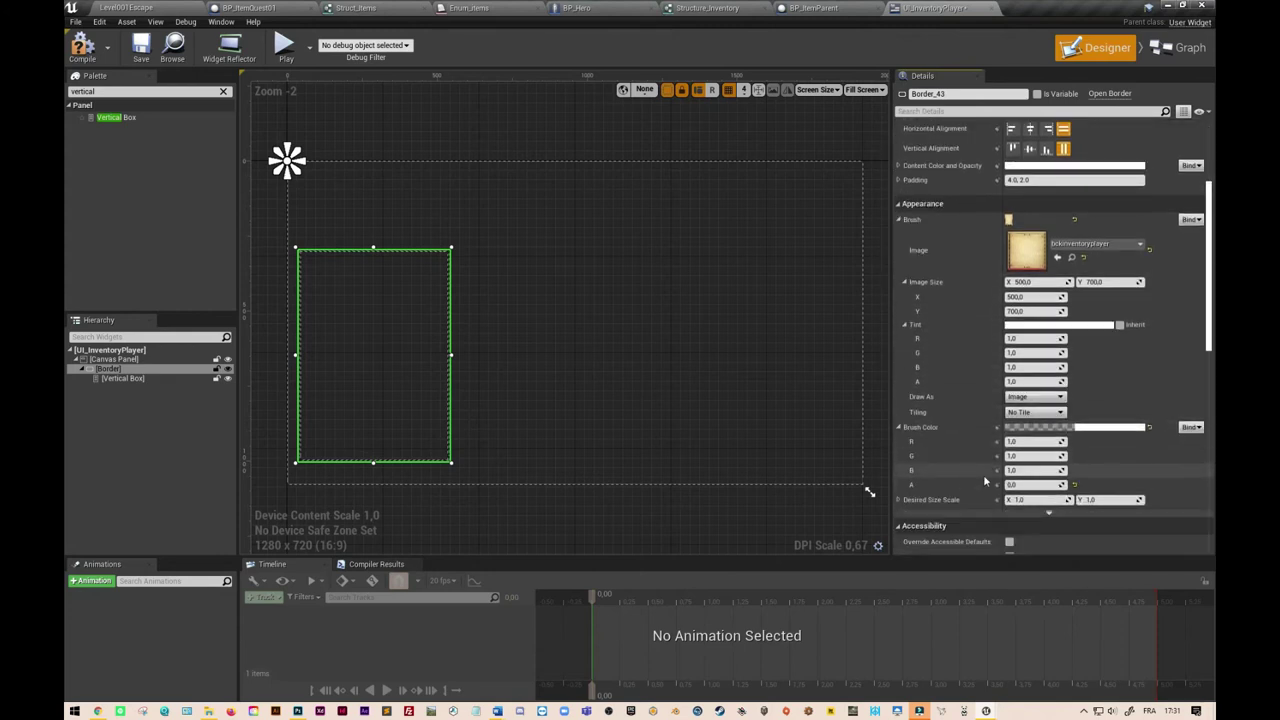
left_click(1023, 485)
type("1")
key("Return")
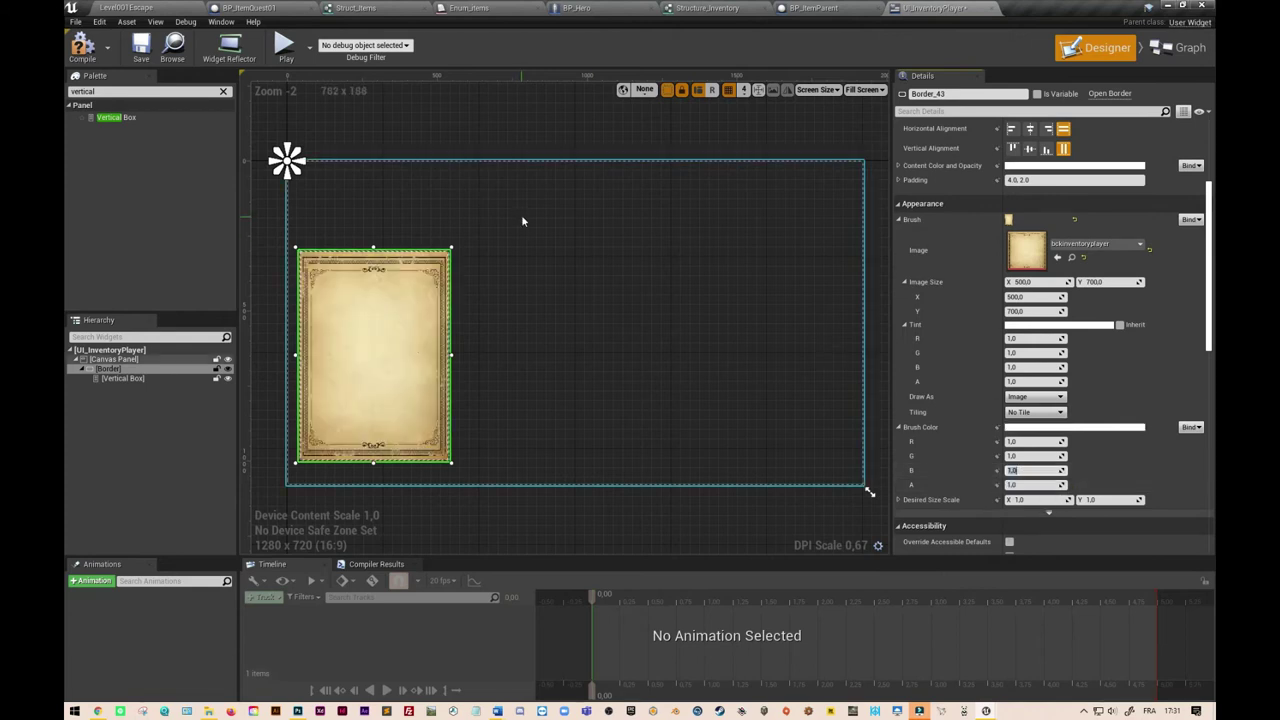
left_click(141, 45)
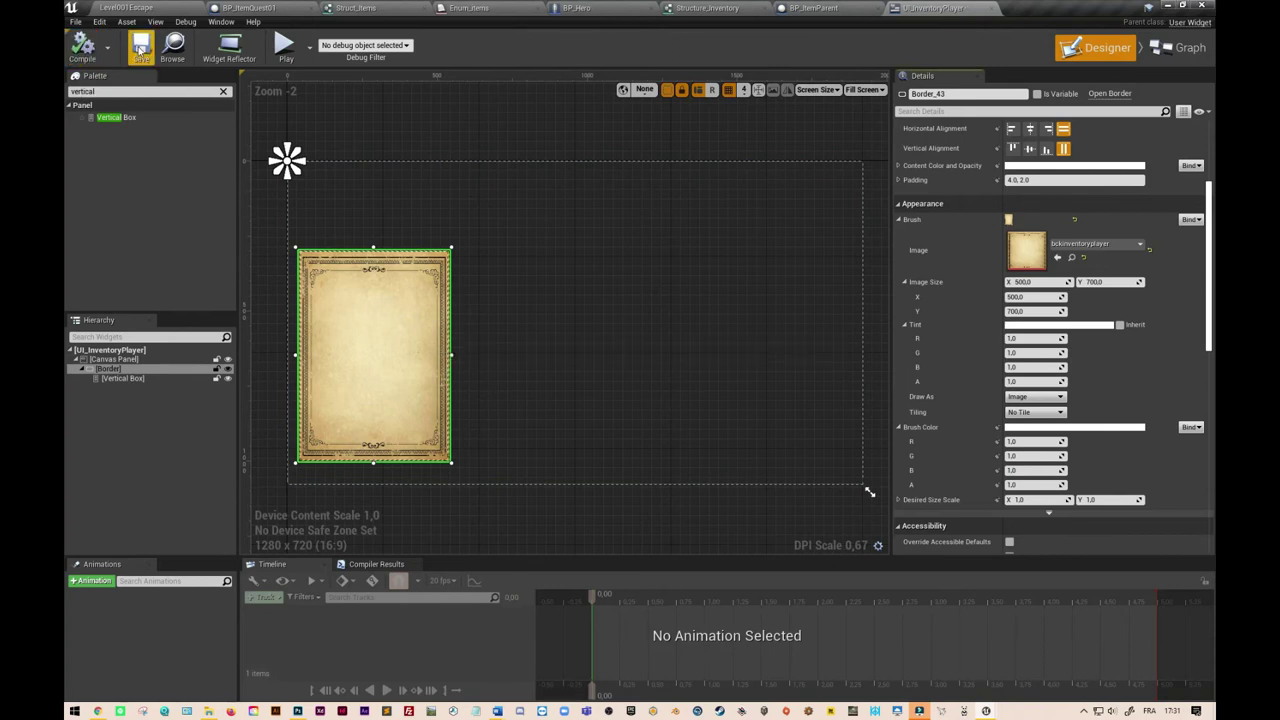
Select the Vertical Box and set its slot padding to 25 on all sides
left_click(121, 379)
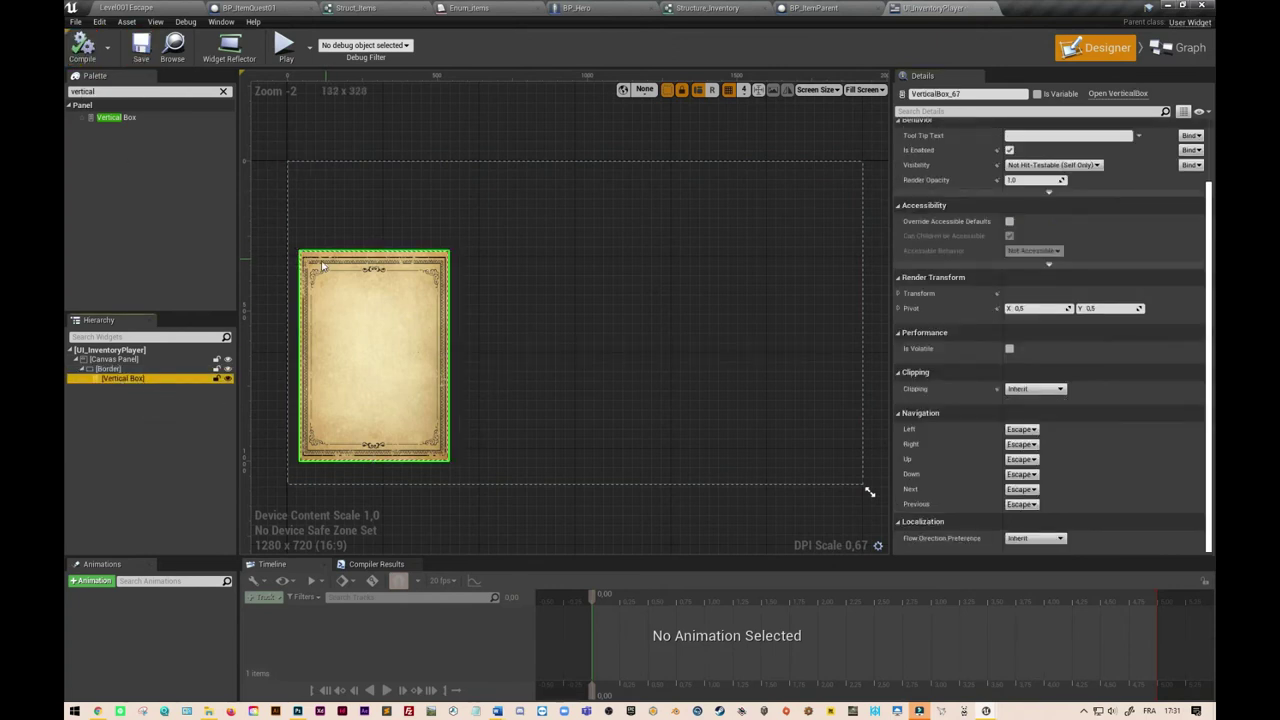
scroll(353, 373, "up", 2)
scroll(353, 373, "up", 1)
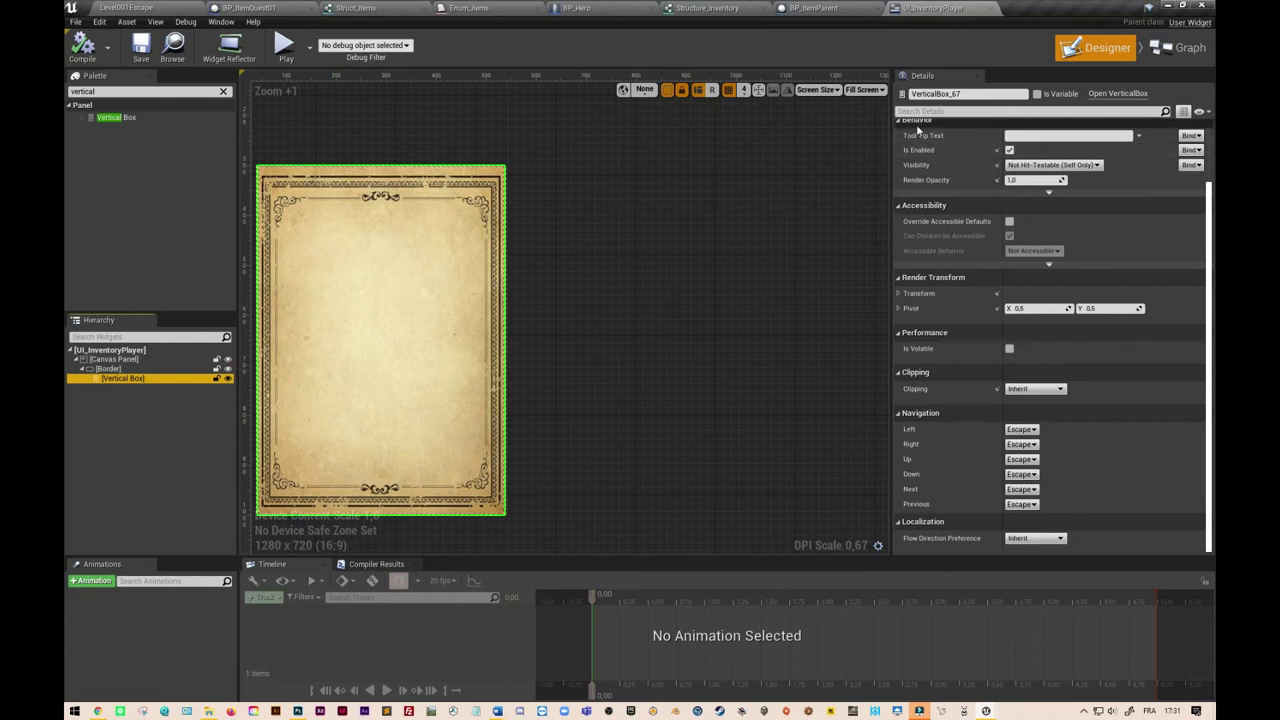
scroll(955, 163, "up", 3)
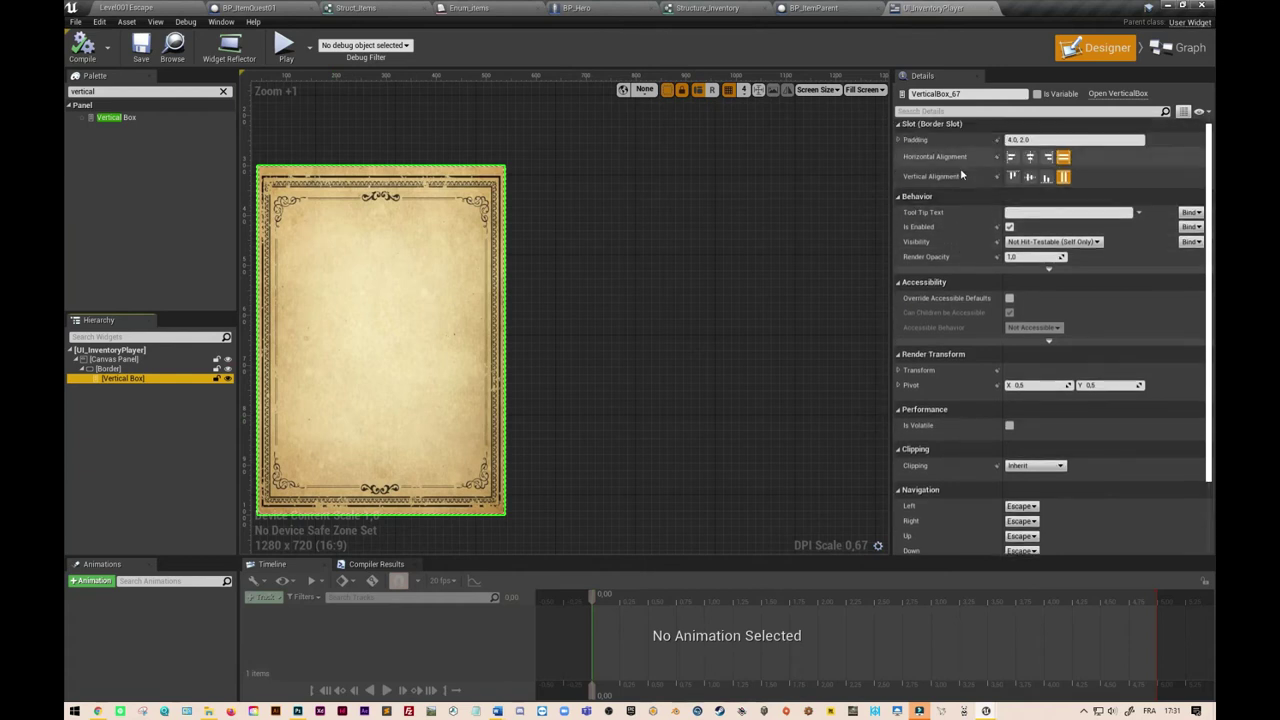
left_click(899, 143)
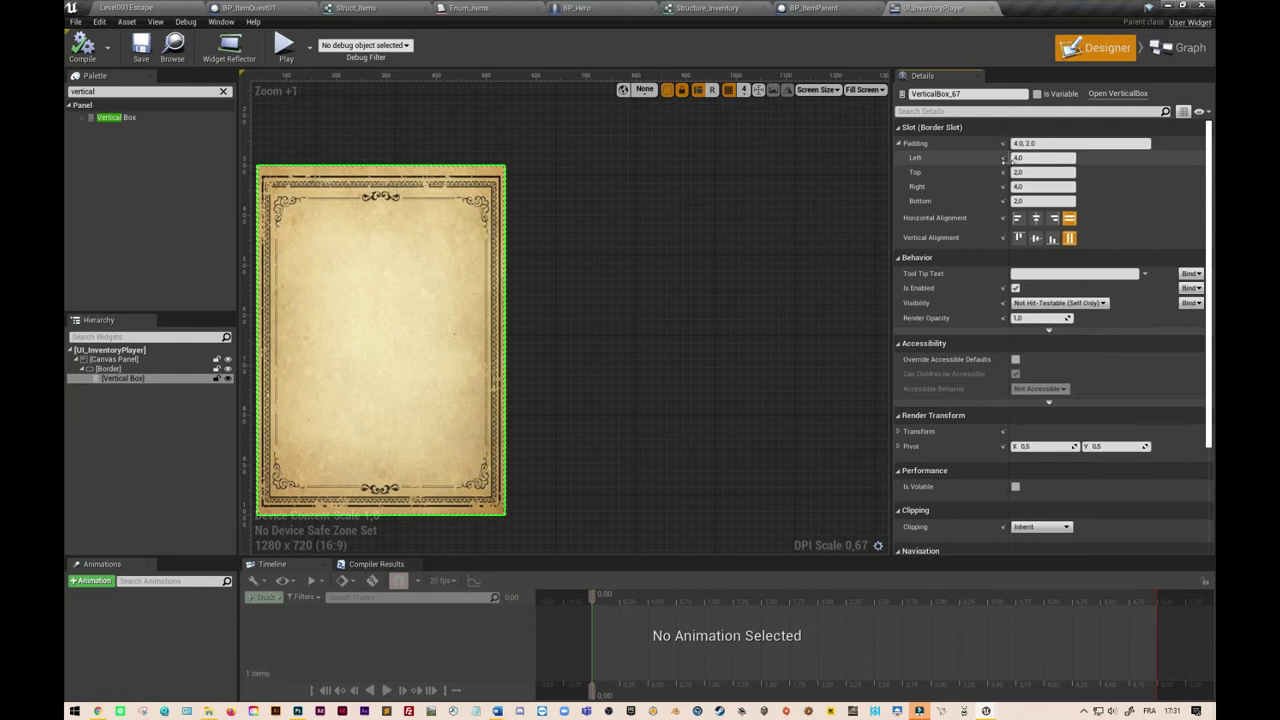
left_click_drag(1000, 163, 990, 160)
left_click(1018, 158)
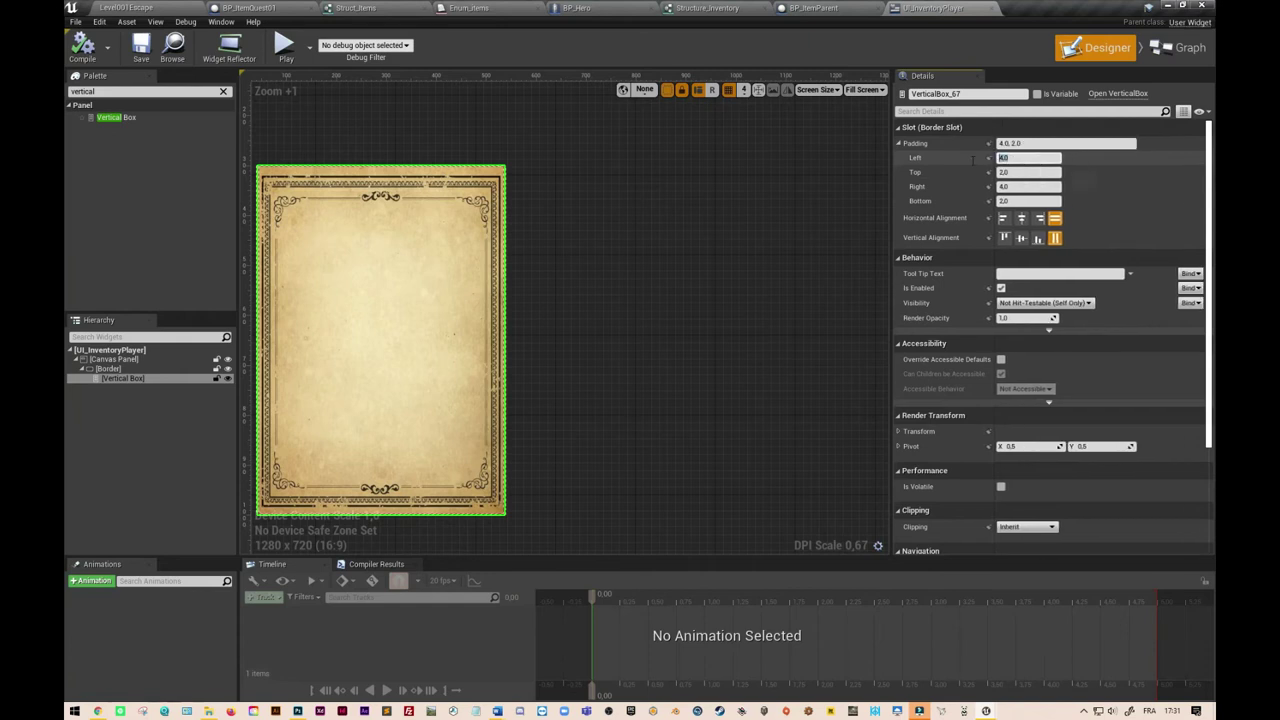
left_click(1001, 143)
type("25")
left_click(1018, 158)
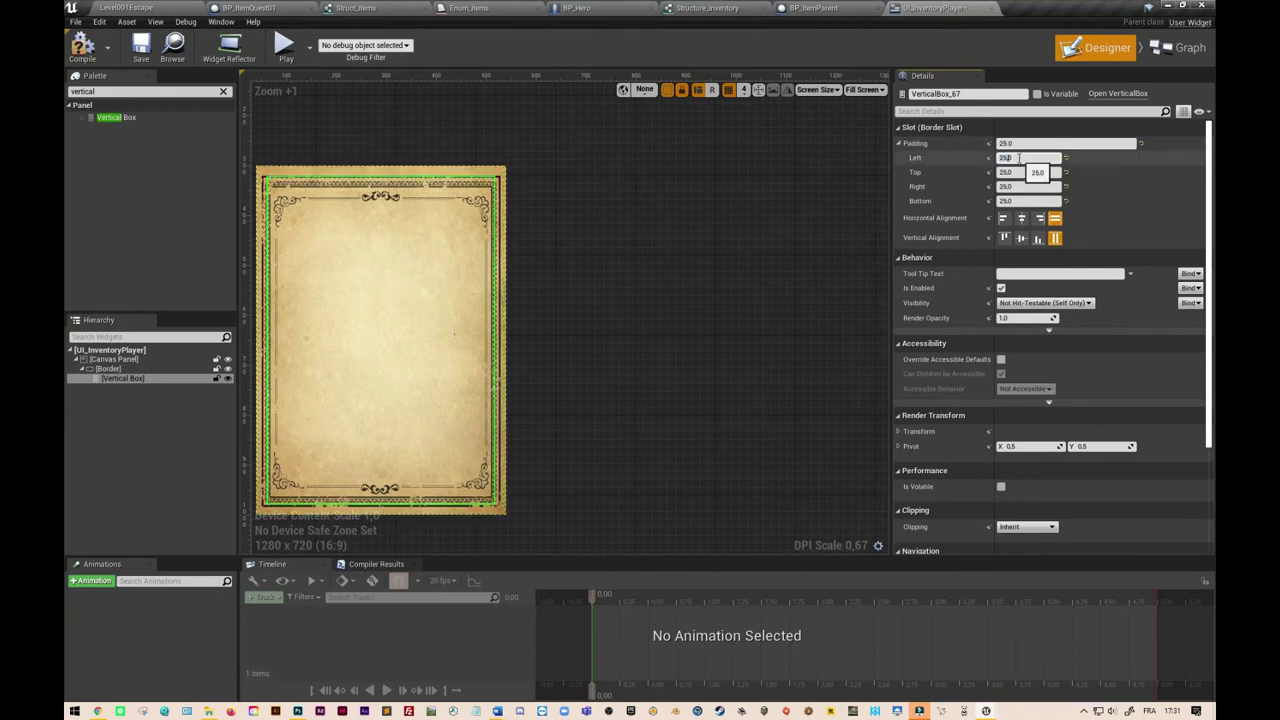
Raise the uniform padding through 35 and 40 to 50 on every side
left_click(1003, 143)
type("5")
left_click(1018, 157)
left_click(1003, 143)
type("0")
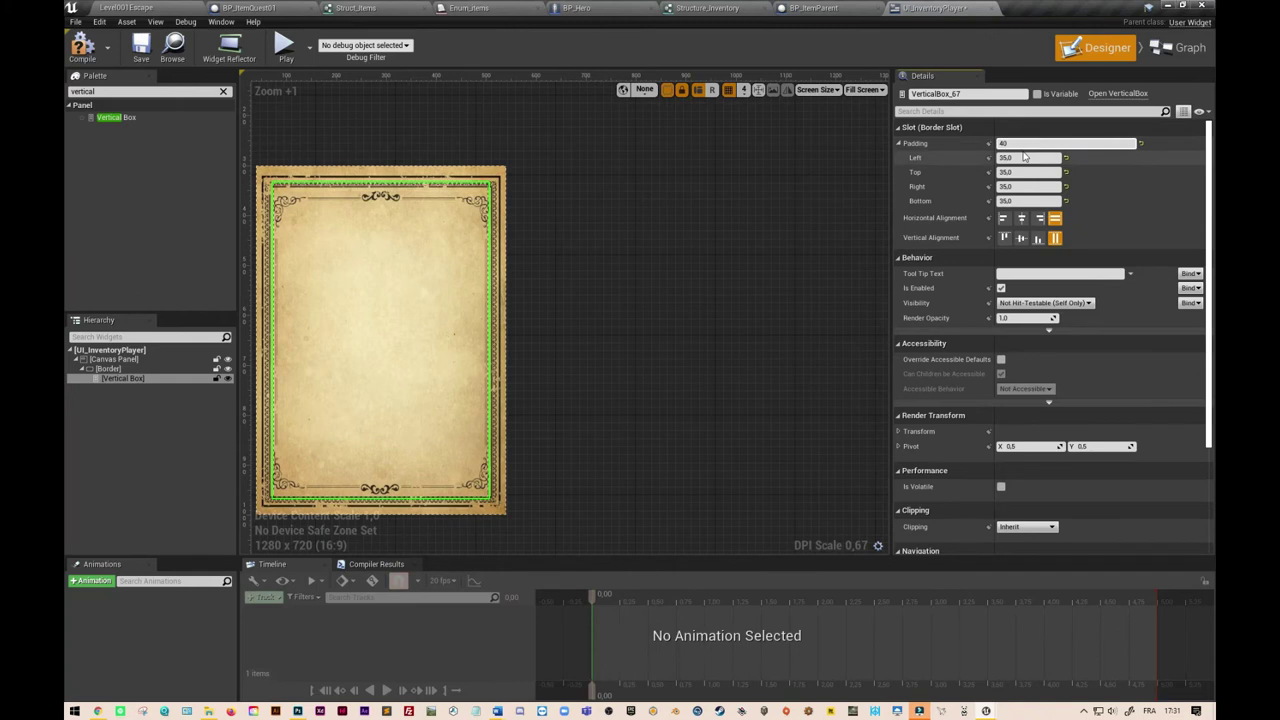
left_click(1018, 157)
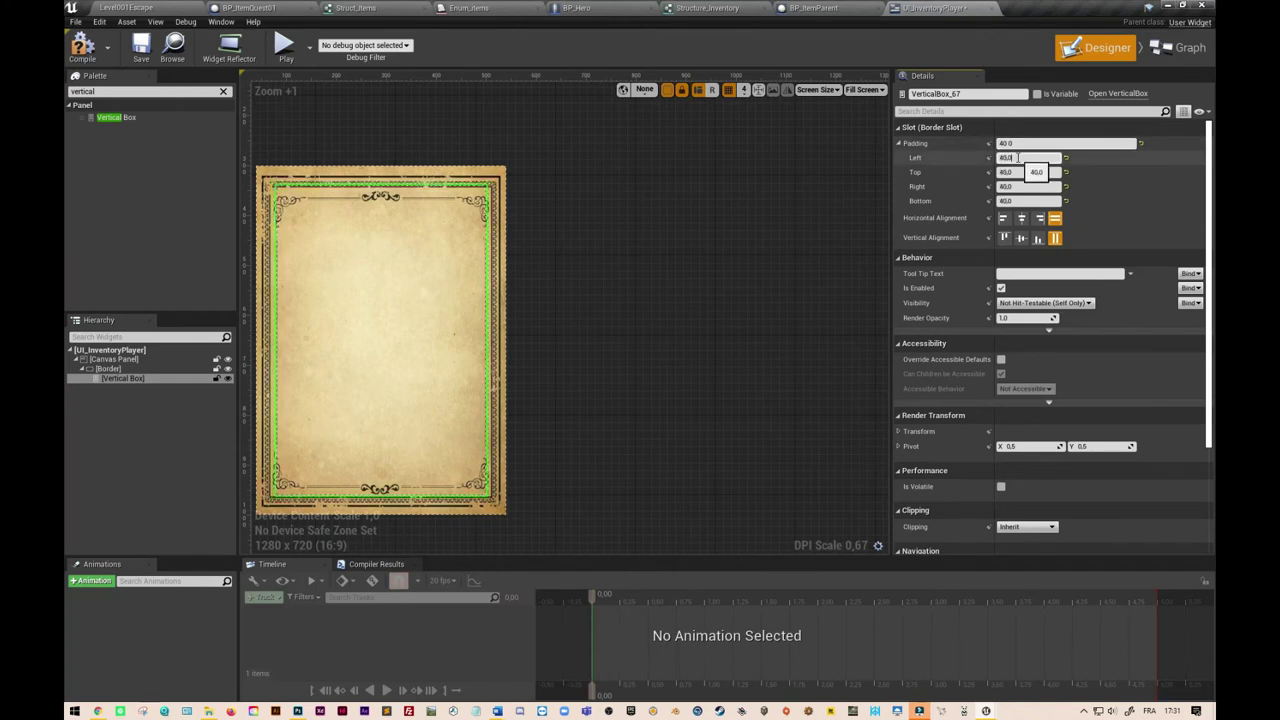
left_click(1003, 143)
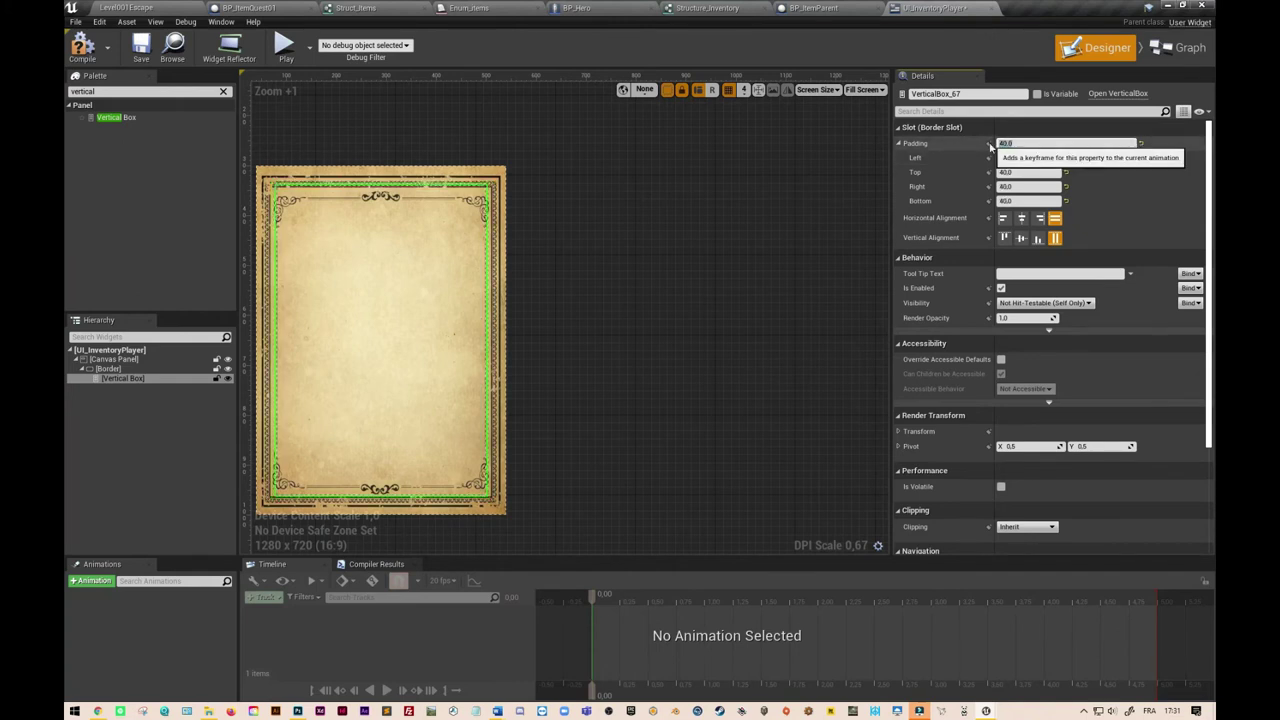
type("50")
left_click(1025, 157)
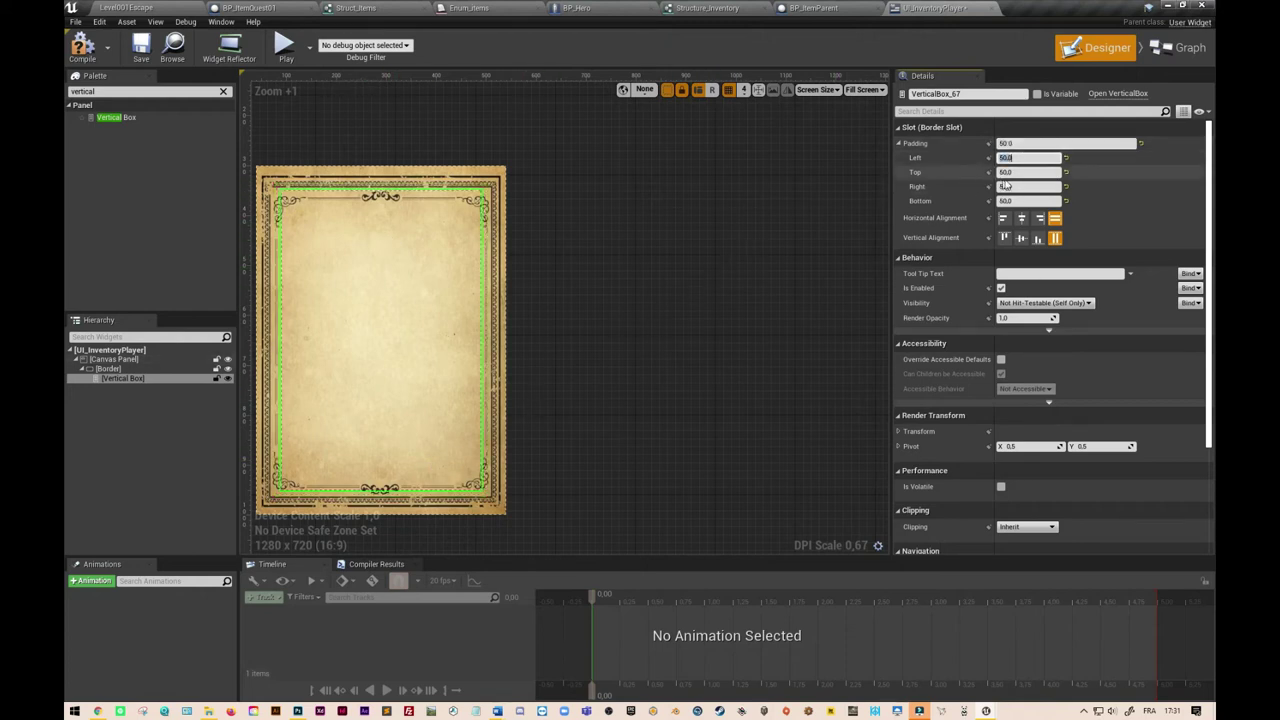
Set the top padding to 90 and bottom to 80, then save the widget
key("Tab")
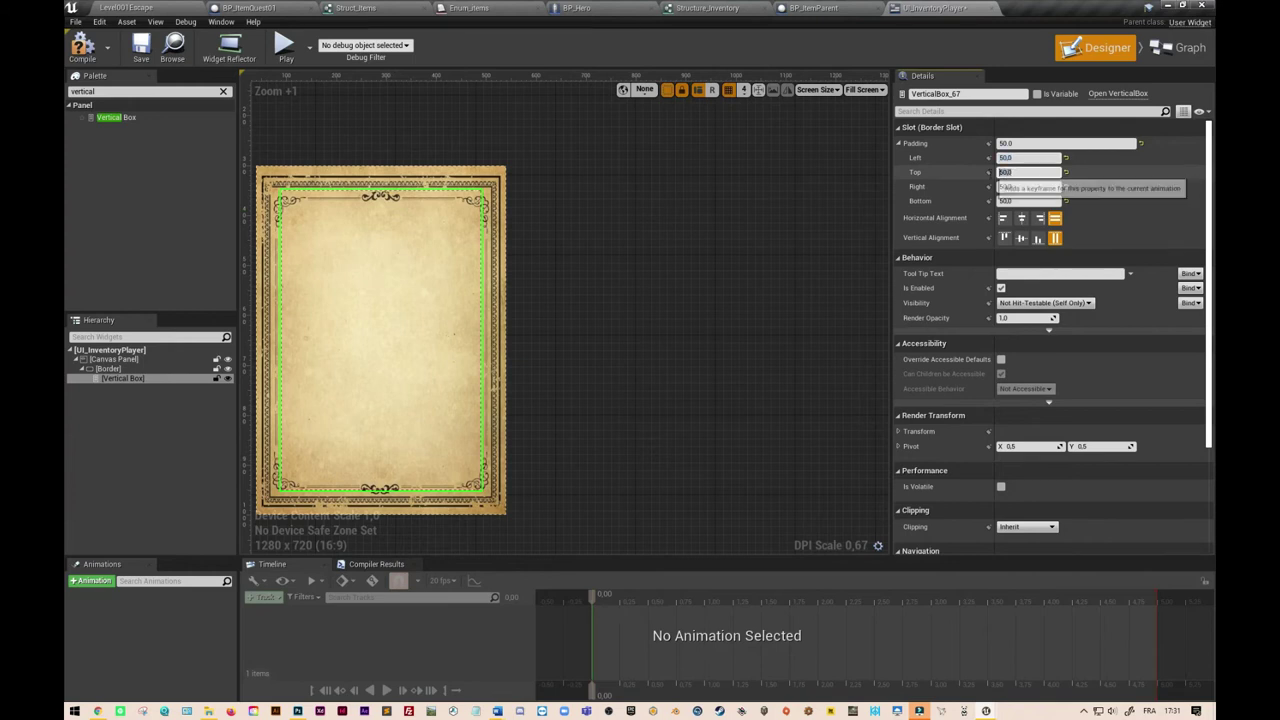
type("50")
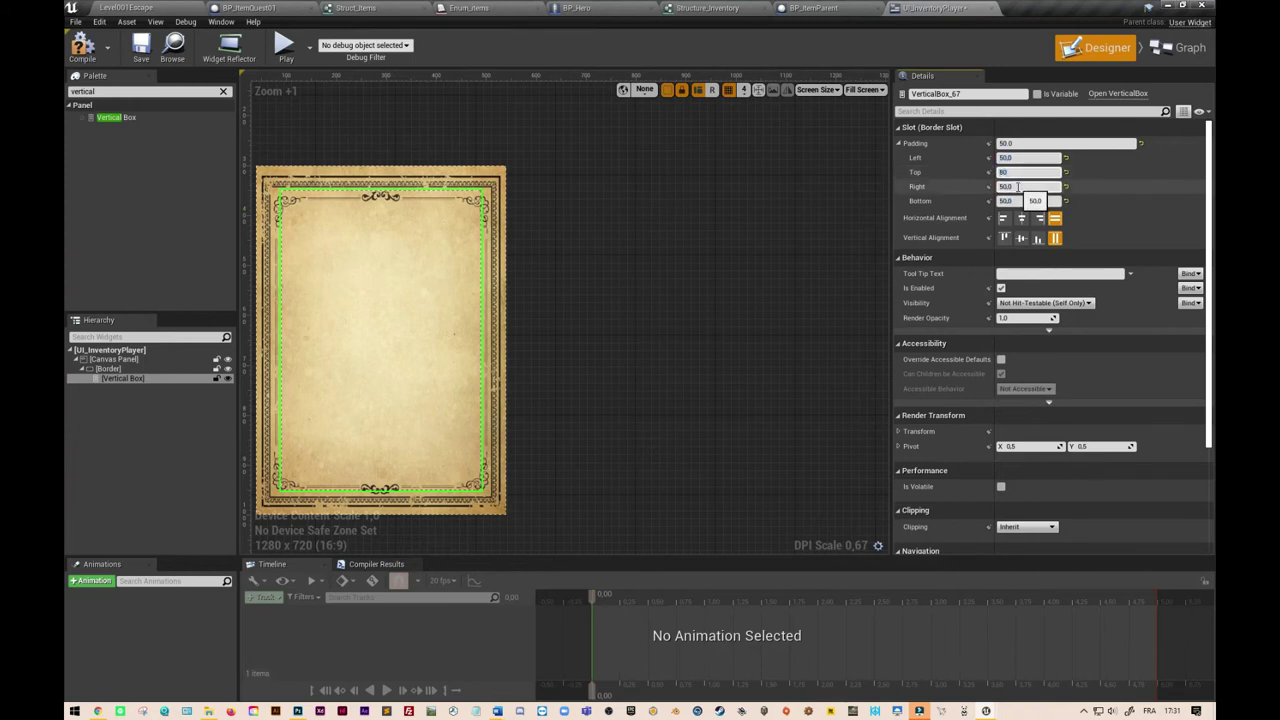
key("Tab")
key("Tab")
type("80")
key("Return")
left_click(1020, 172)
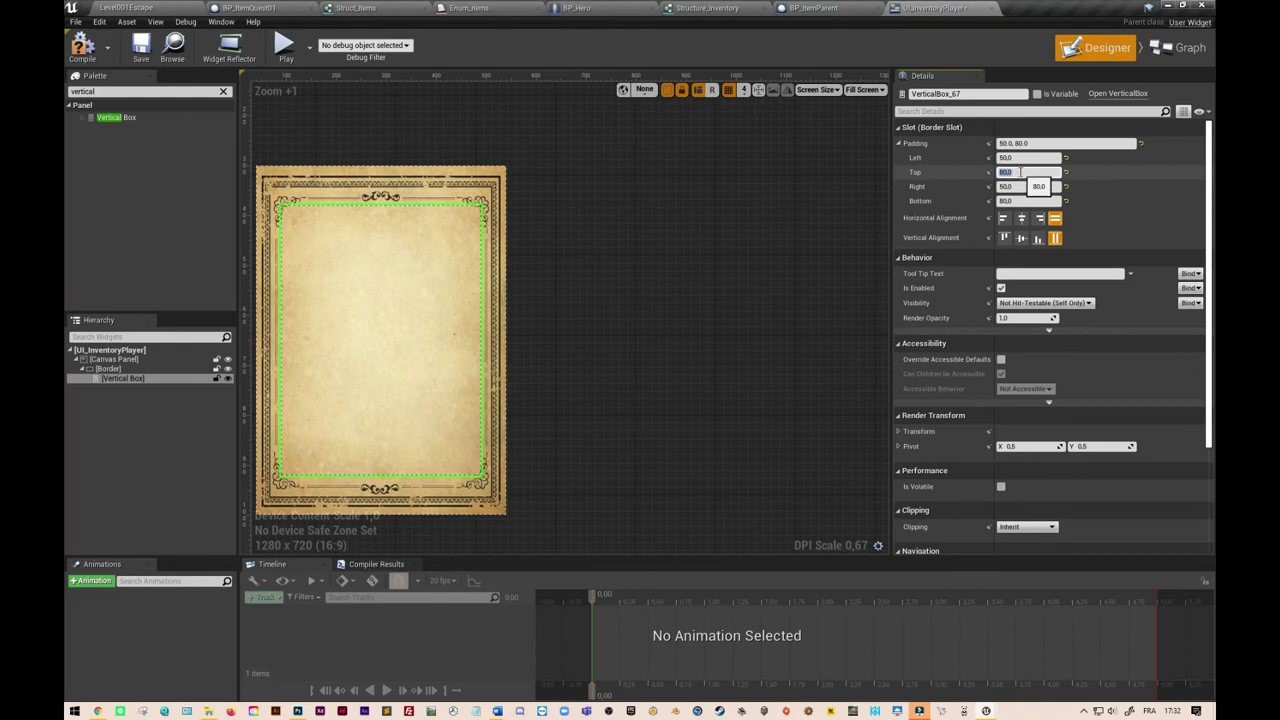
type("90")
left_click(1020, 187)
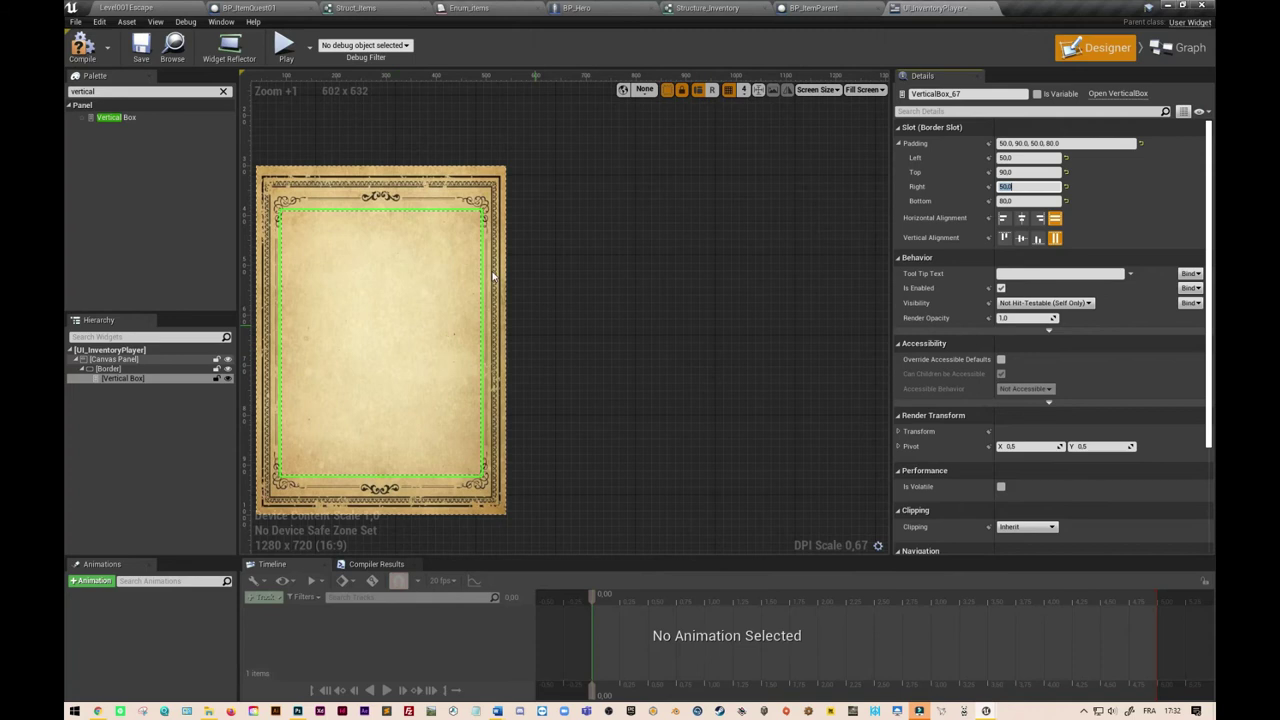
left_click(140, 50)
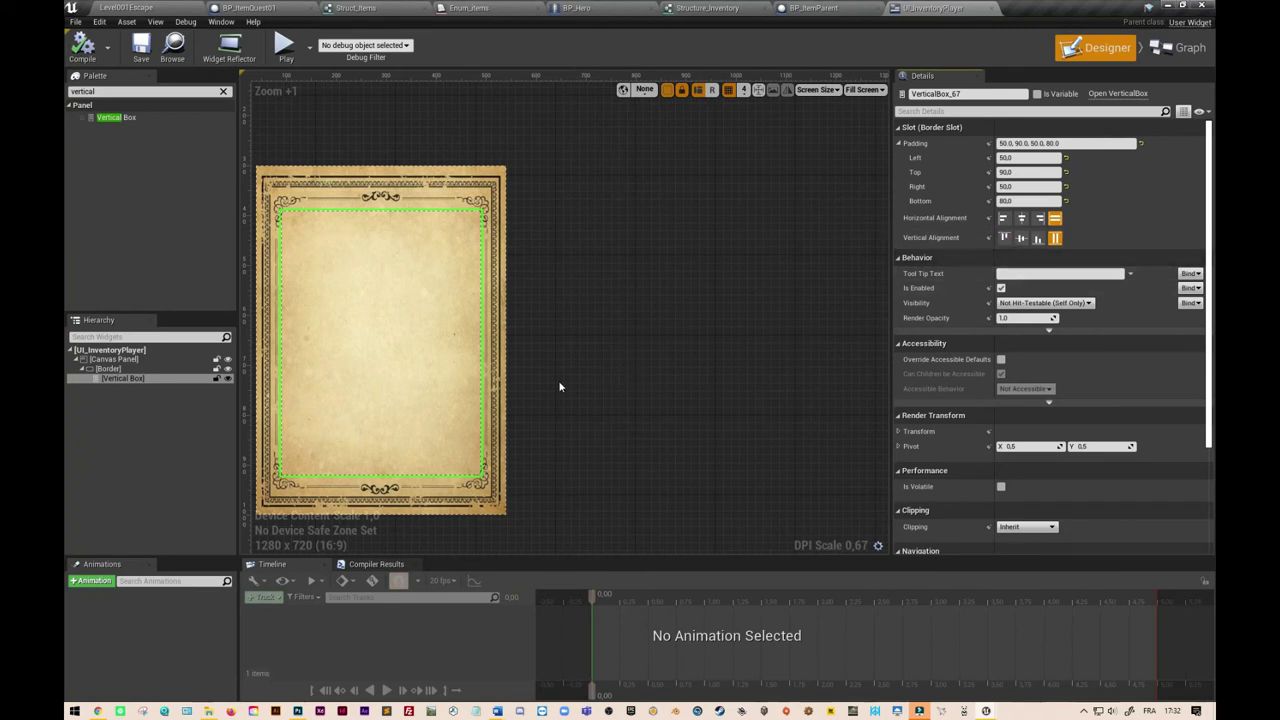
Rename VerticalBox_67 to VerticalBoxItem and tick Is Variable
left_click(142, 381)
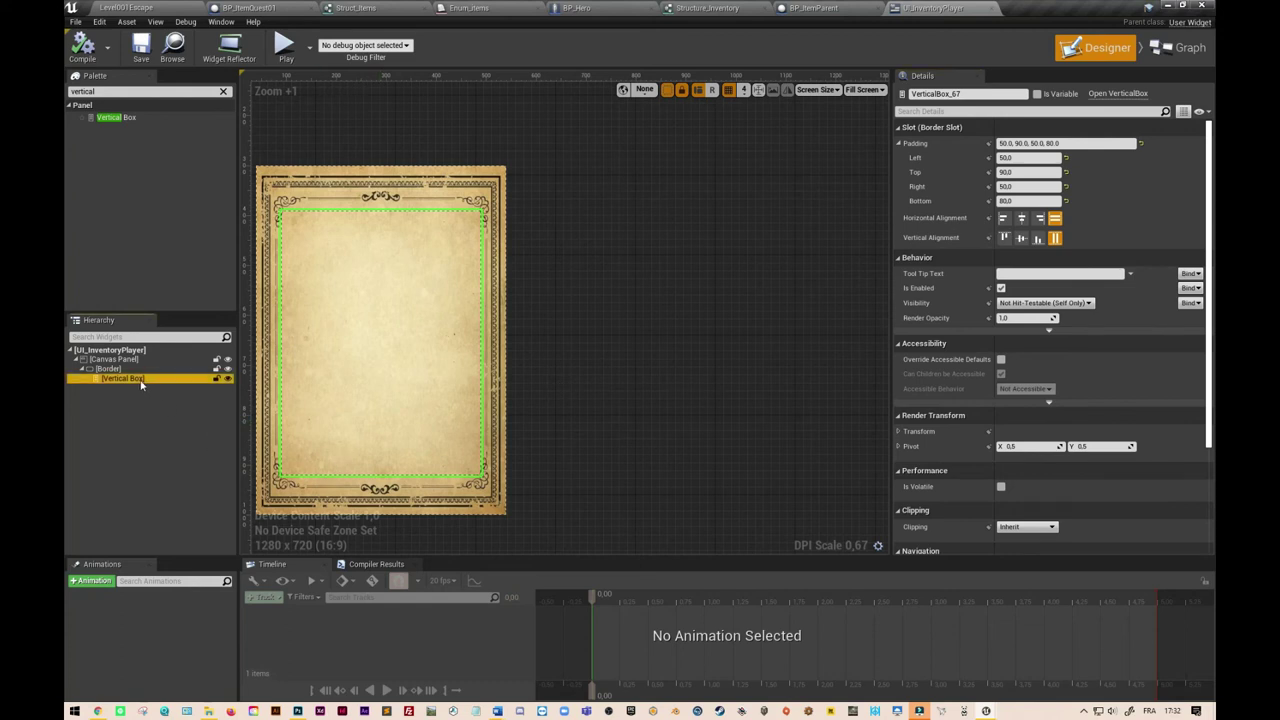
left_click(976, 93)
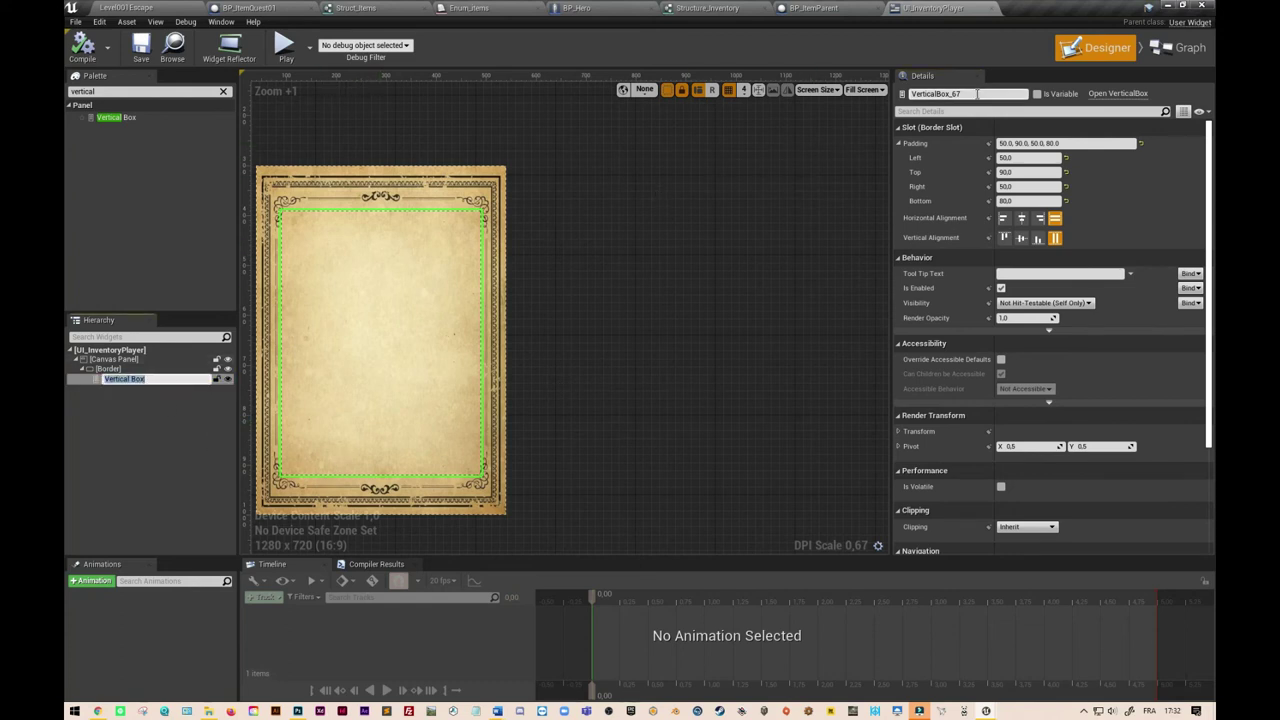
left_click(976, 93)
left_click_drag(934, 93, 887, 92)
type("Ve")
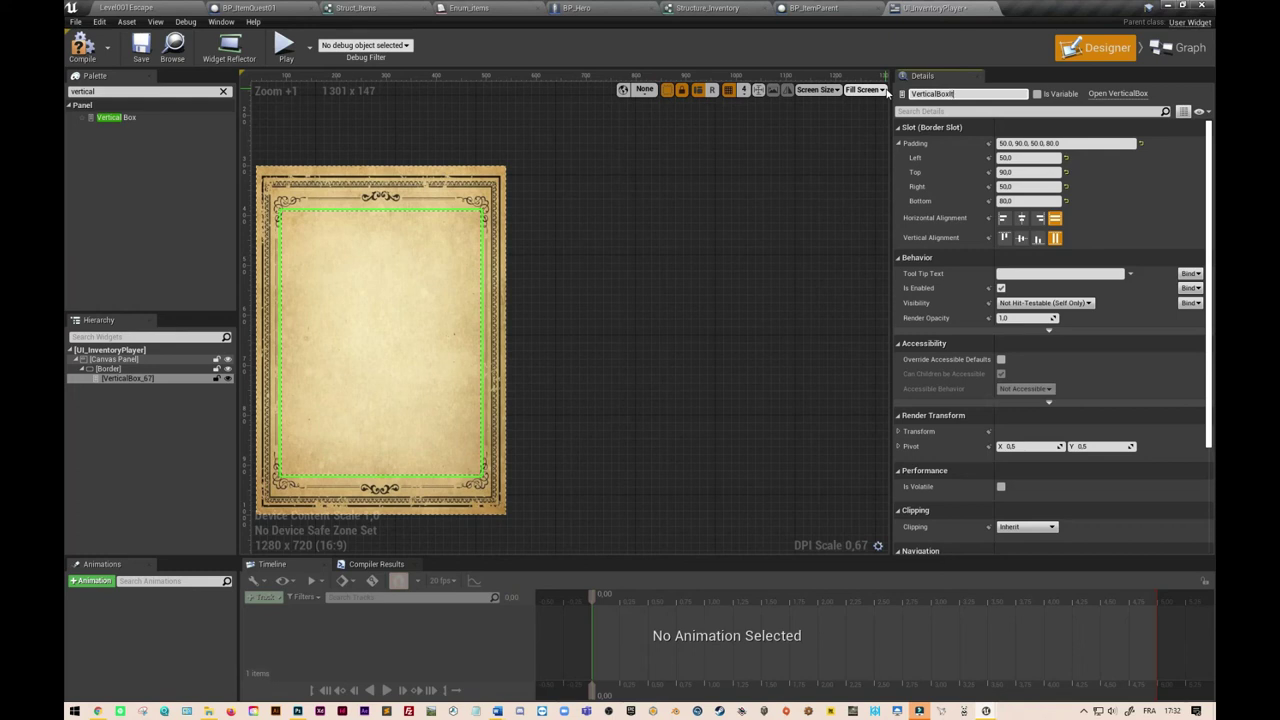
key("Return")
left_click(1038, 94)
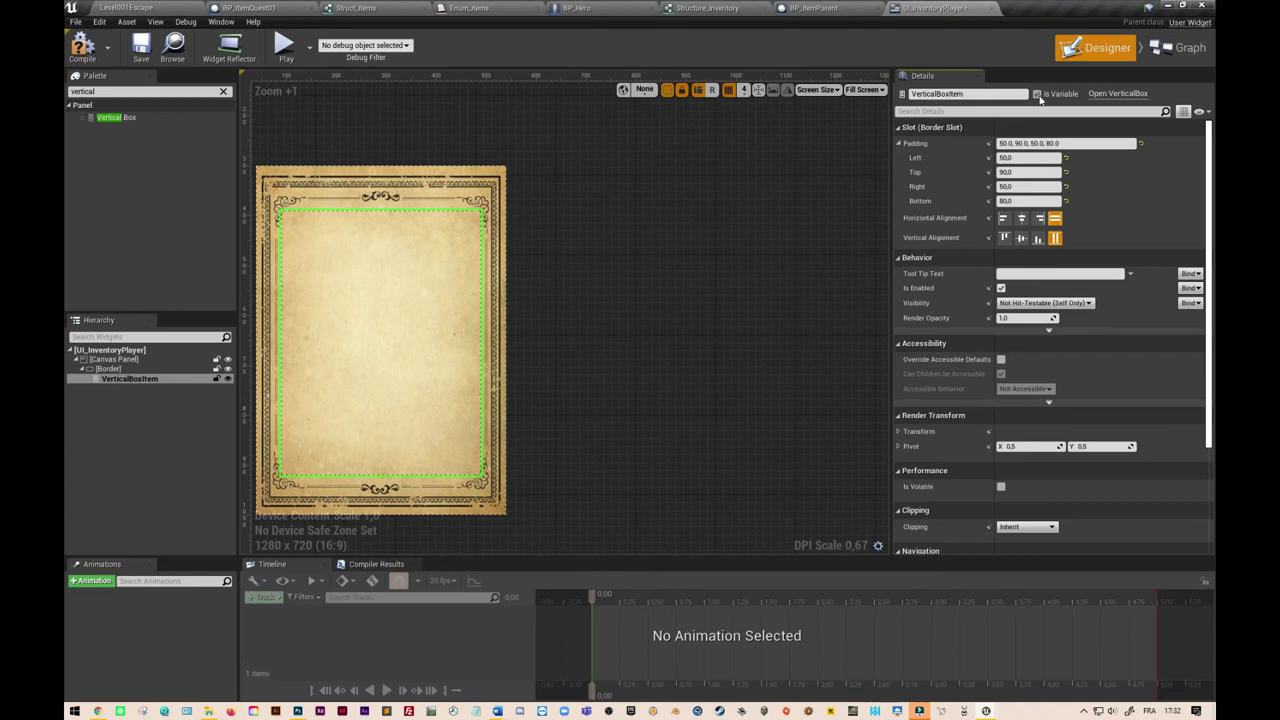
Compile and save UI_InventoryPlayer, then switch to the BP_Hero event graph
left_click(82, 47)
left_click(142, 50)
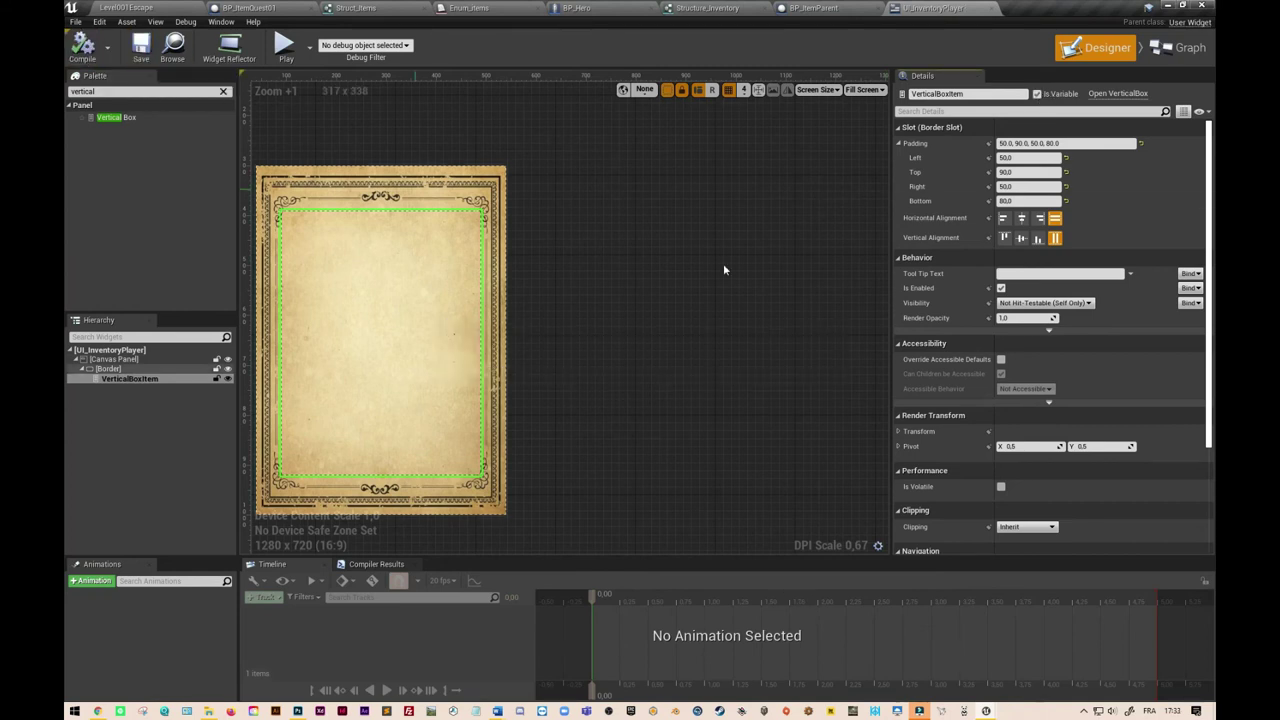
left_click(170, 10)
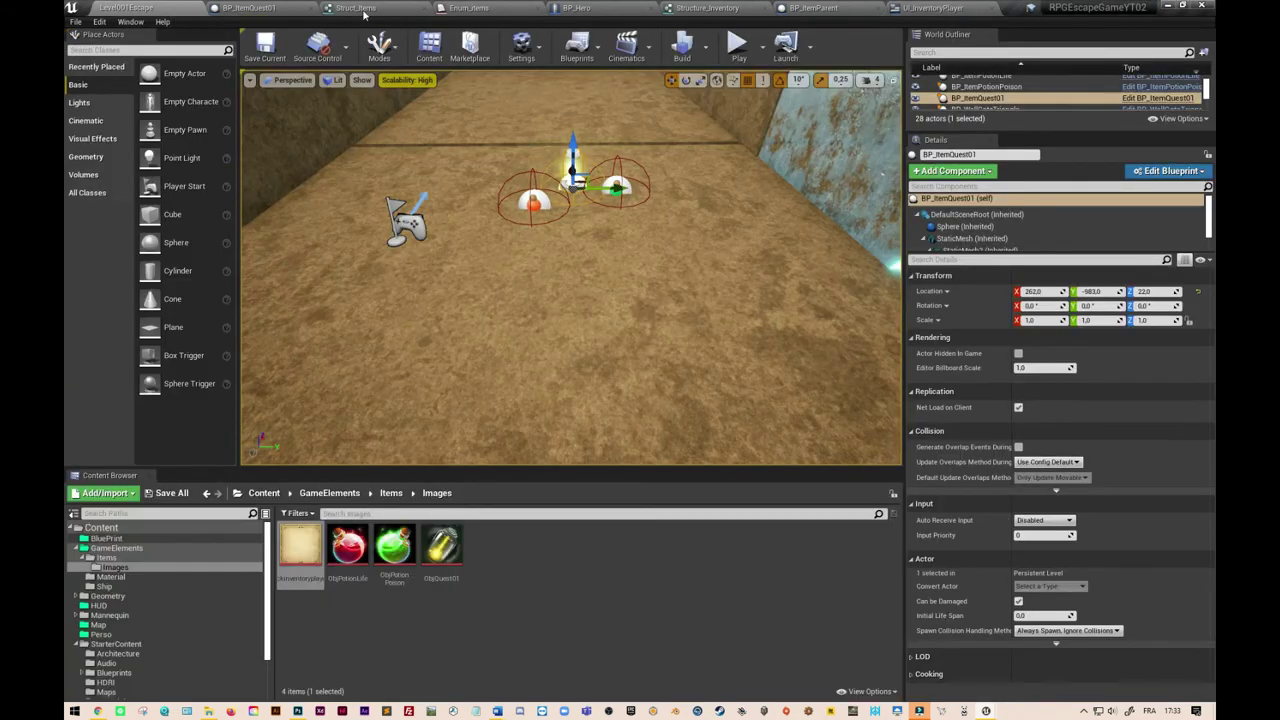
left_click(624, 10)
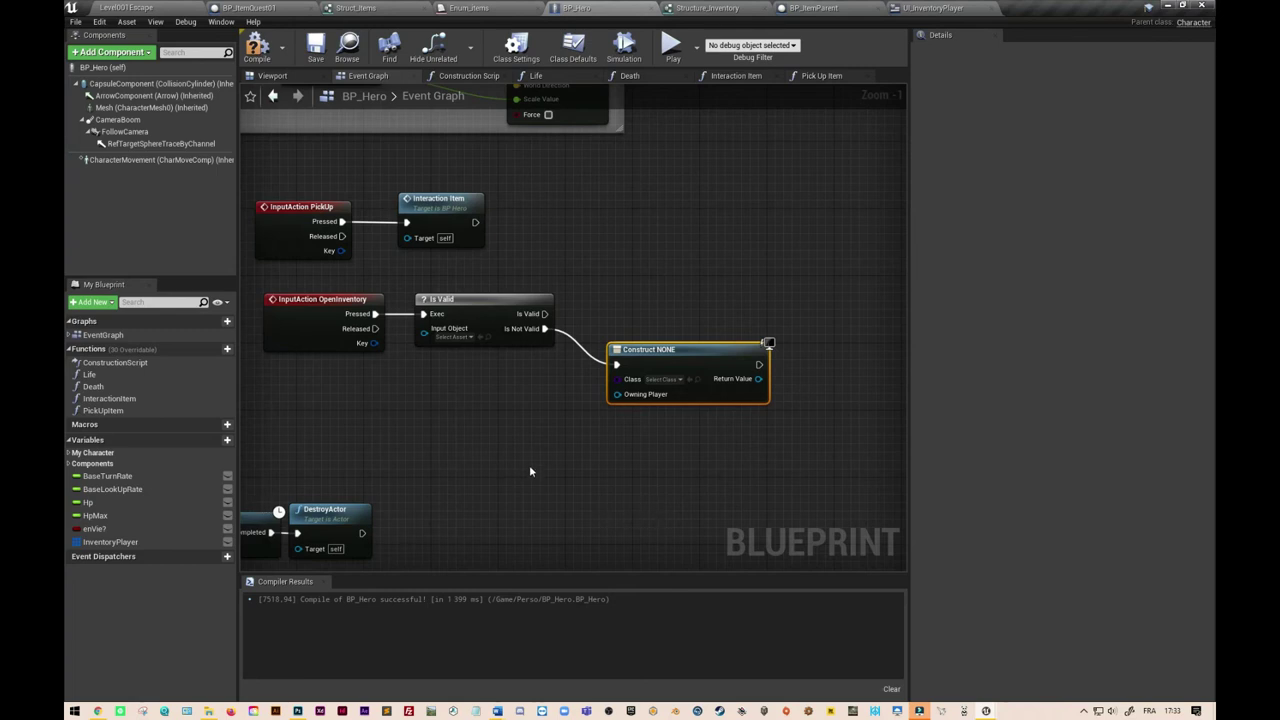
Set the Create Widget node's class to UI Inventory Player
left_click(470, 338)
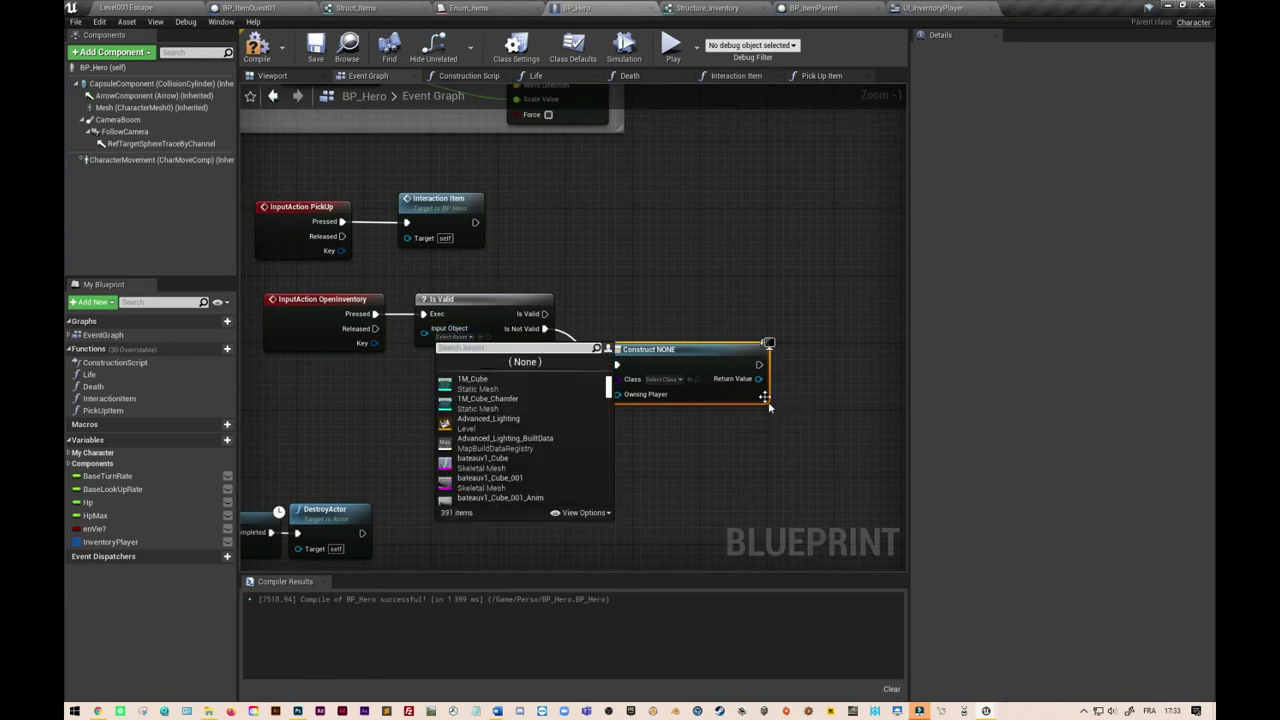
left_click(716, 469)
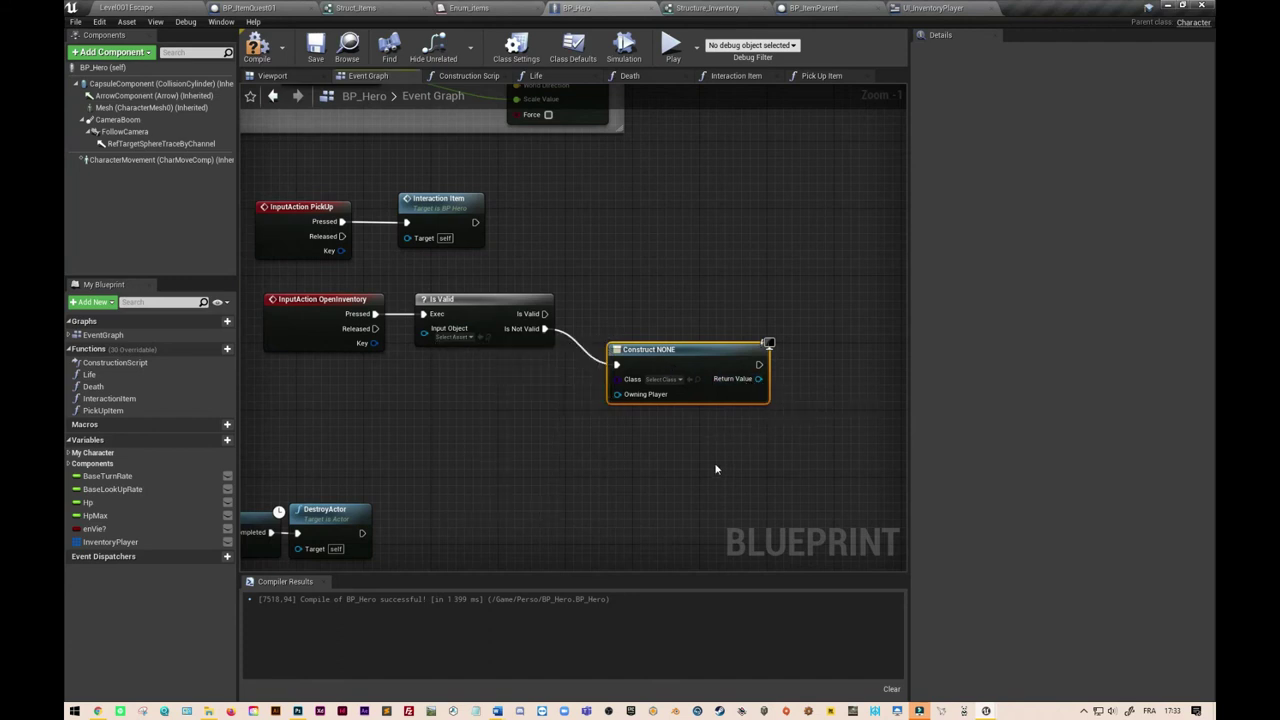
left_click(681, 382)
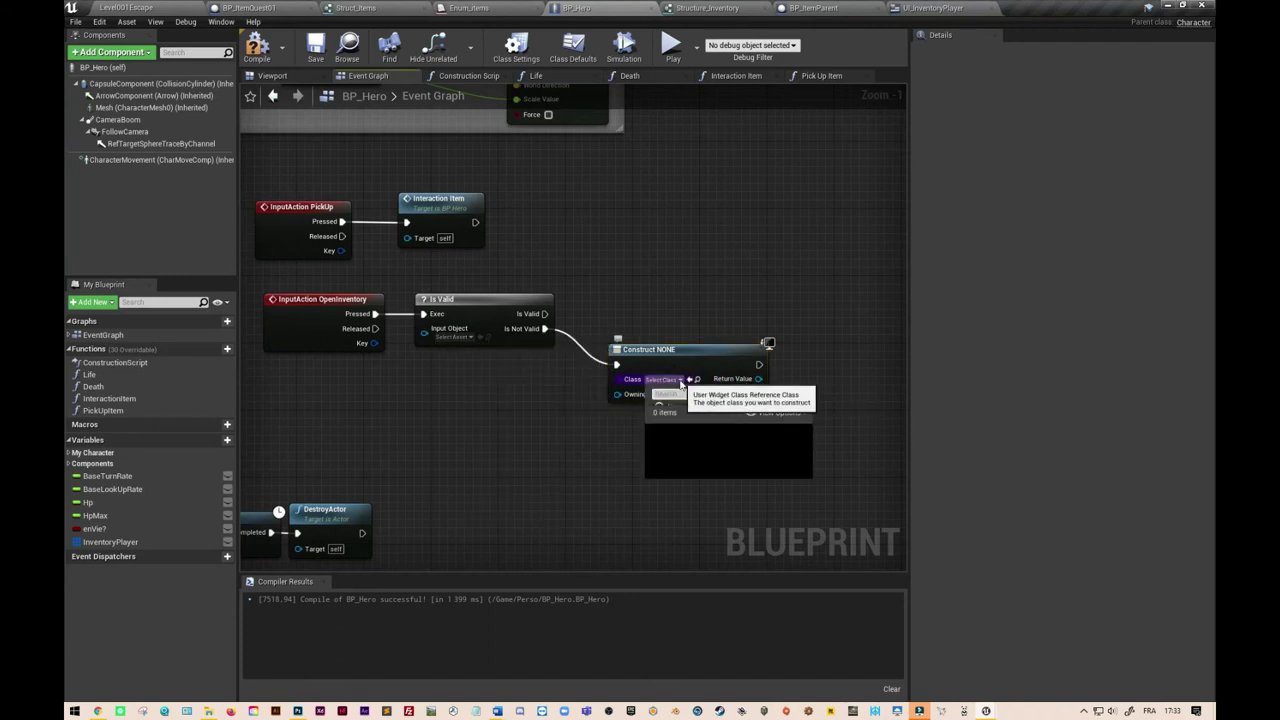
left_click(711, 449)
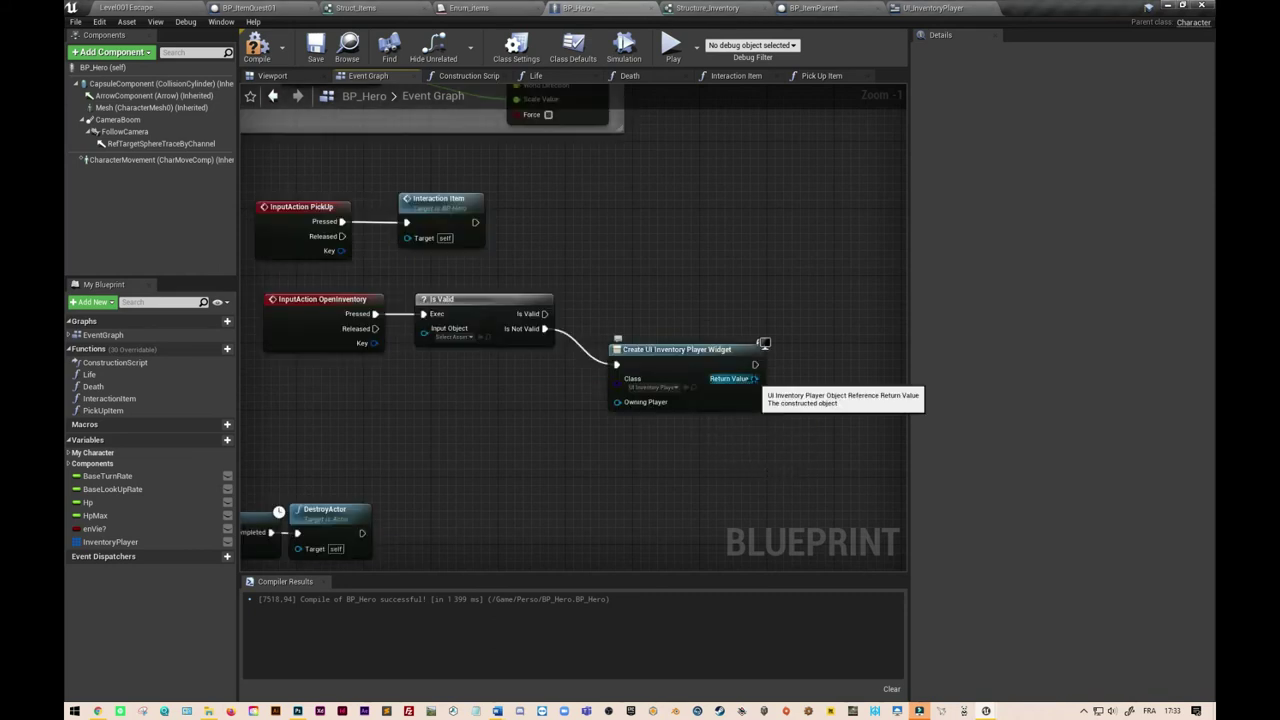
right_click(756, 381)
Promote the widget's Return Value to a variable renamed from NewVar_0 to UI_InventoryRef
left_click(784, 398)
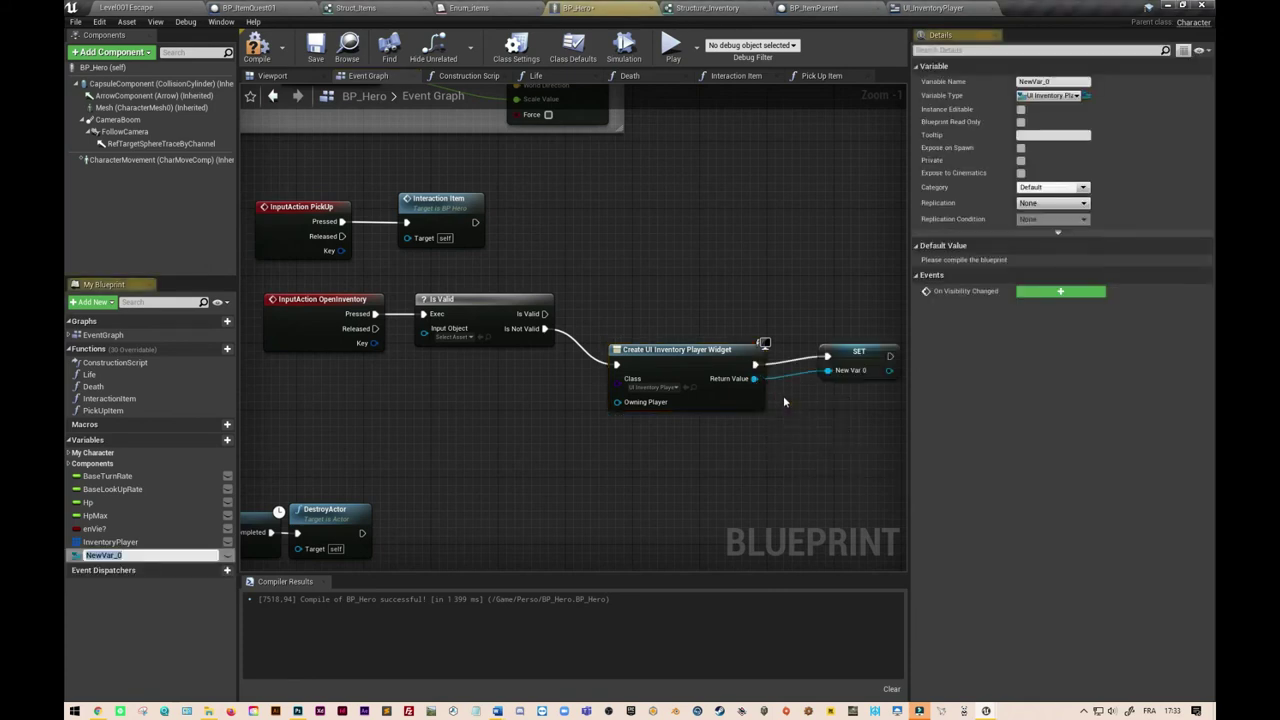
left_click(1058, 82)
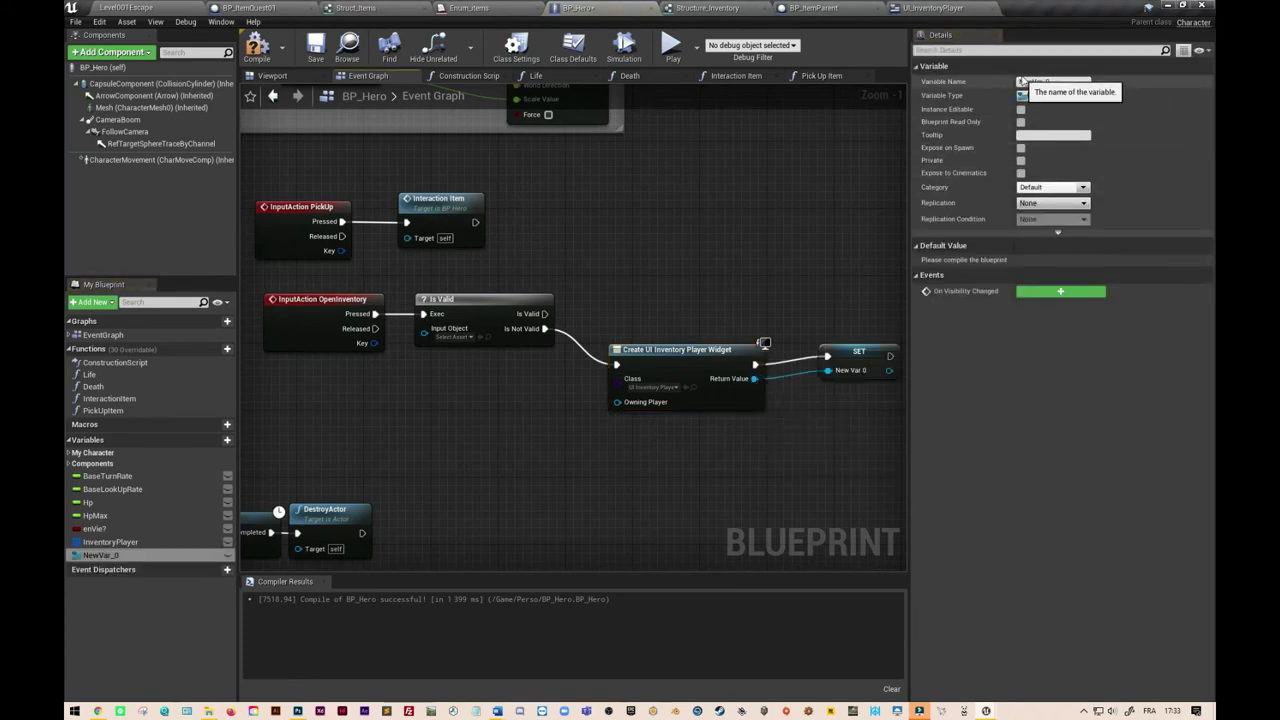
double_click(1050, 82)
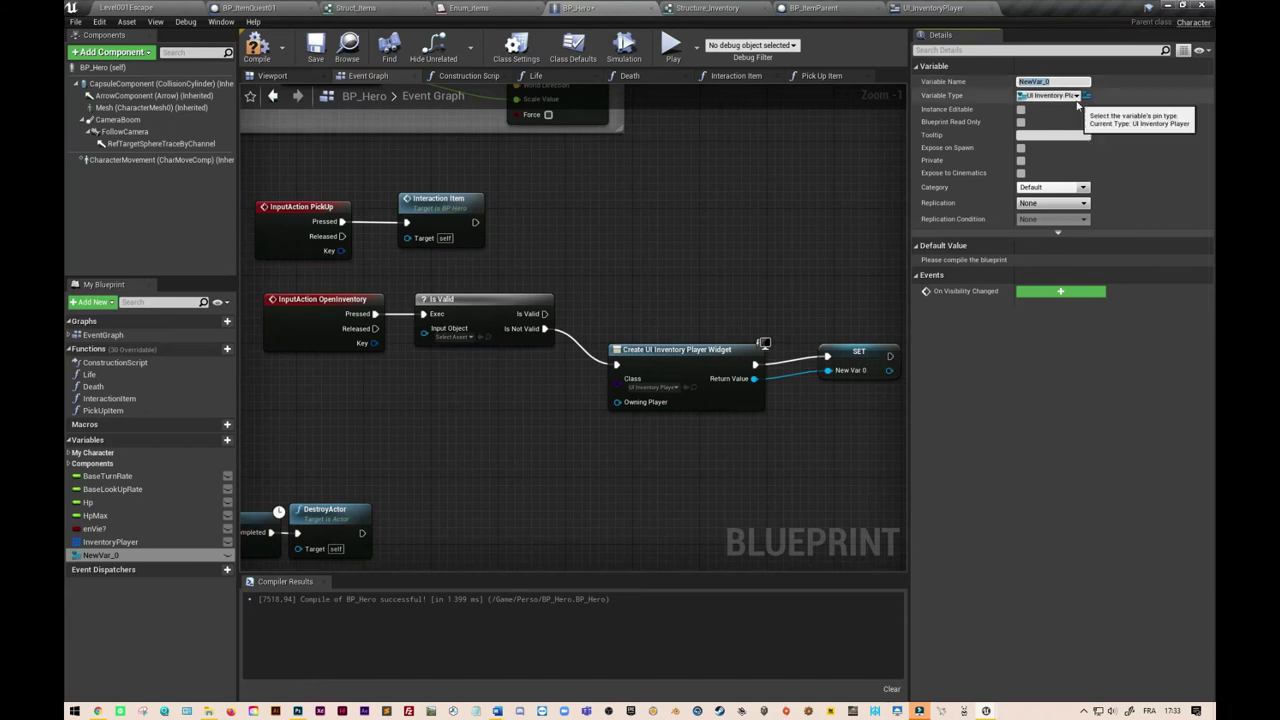
type("UI_InventoryRef")
left_click(773, 475)
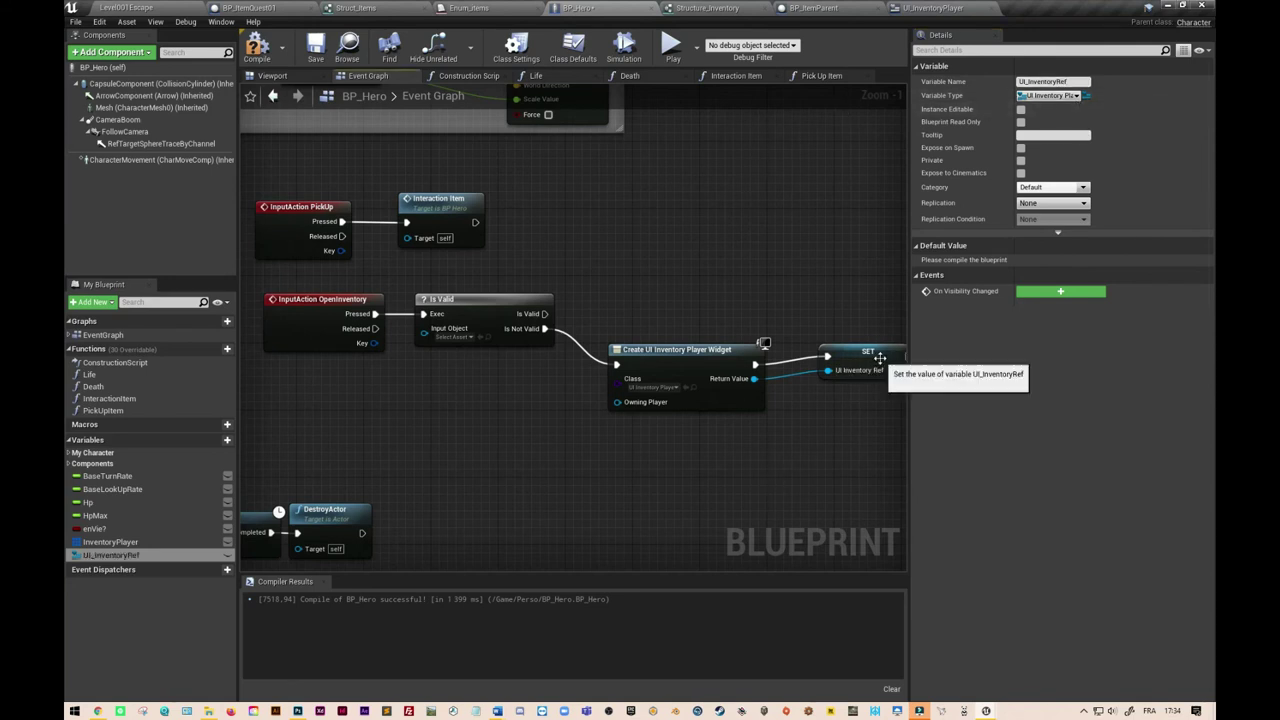
left_click_drag(879, 357, 844, 366)
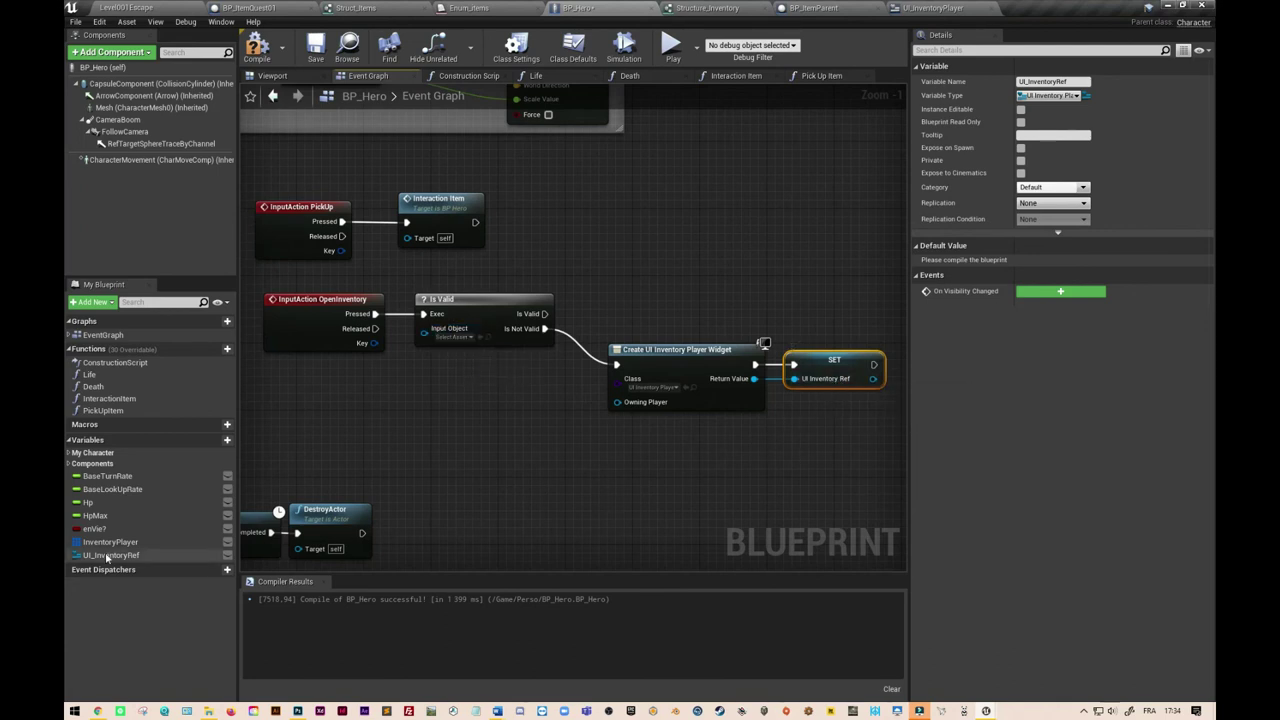
Plug a UI_InventoryRef getter into Is Valid and search 'flip flop' from its valid output
left_click_drag(108, 558, 424, 330)
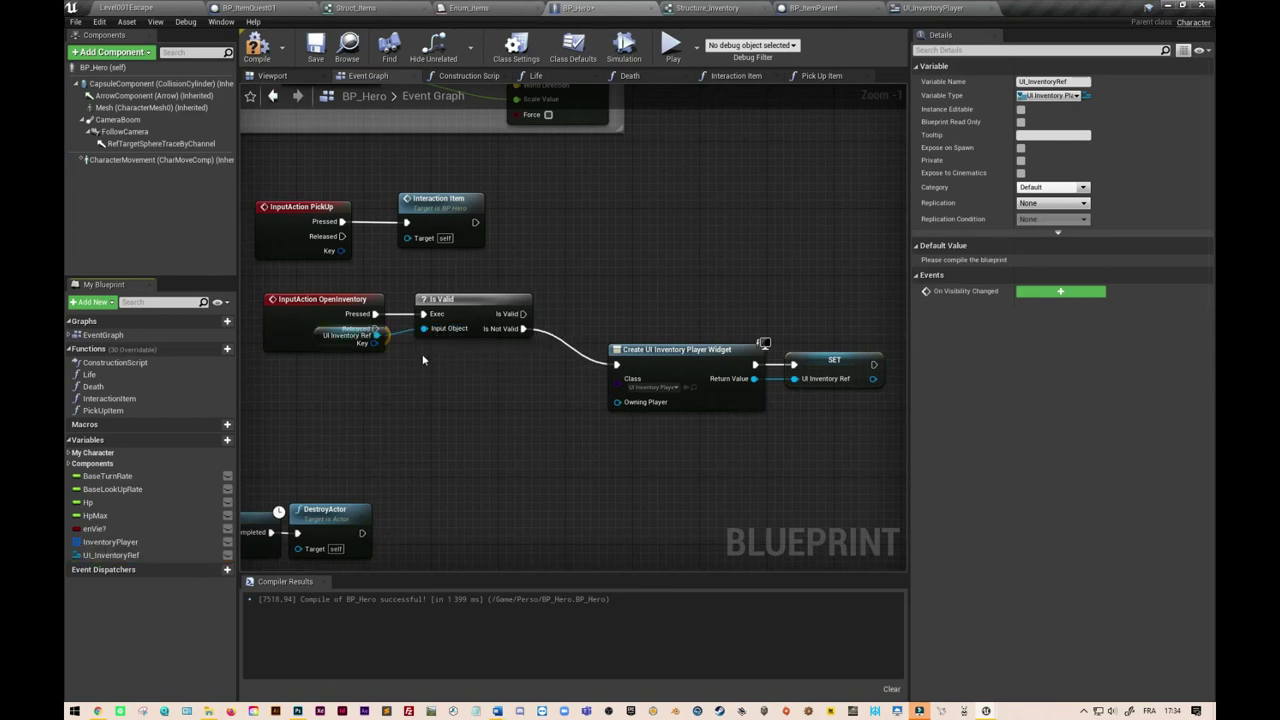
left_click_drag(345, 336, 432, 362)
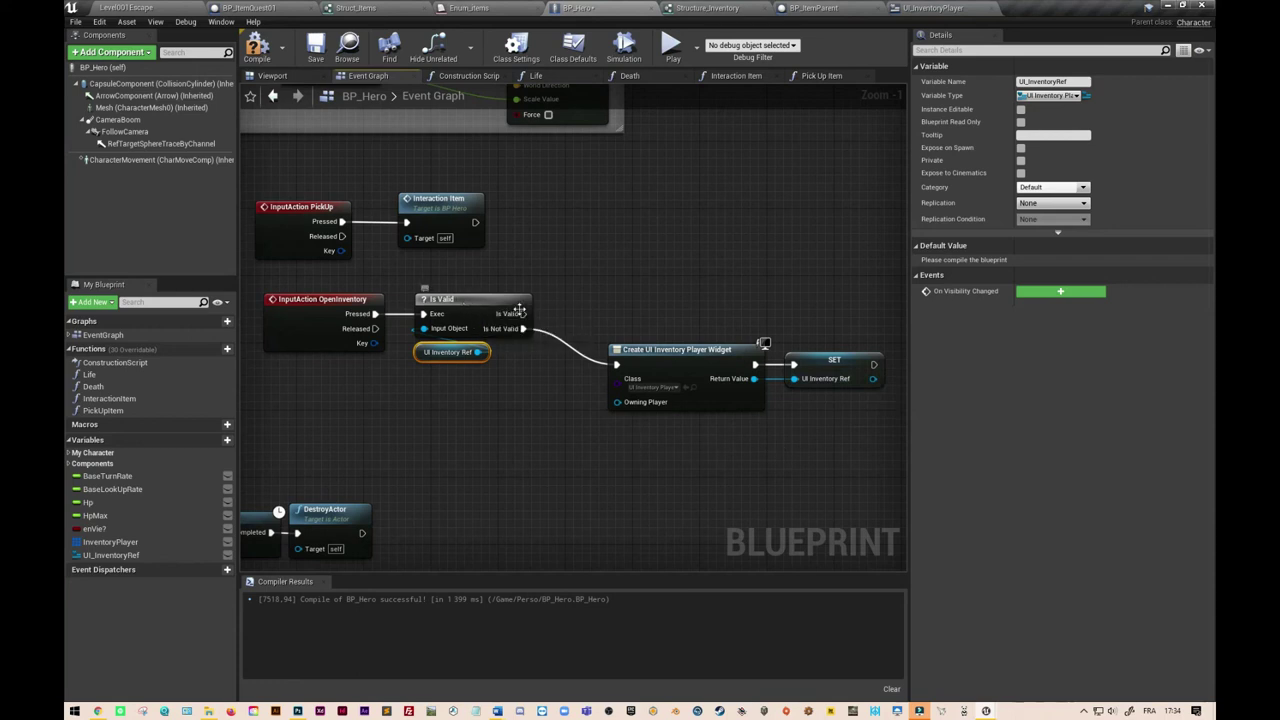
left_click_drag(523, 313, 639, 245)
type("flip")
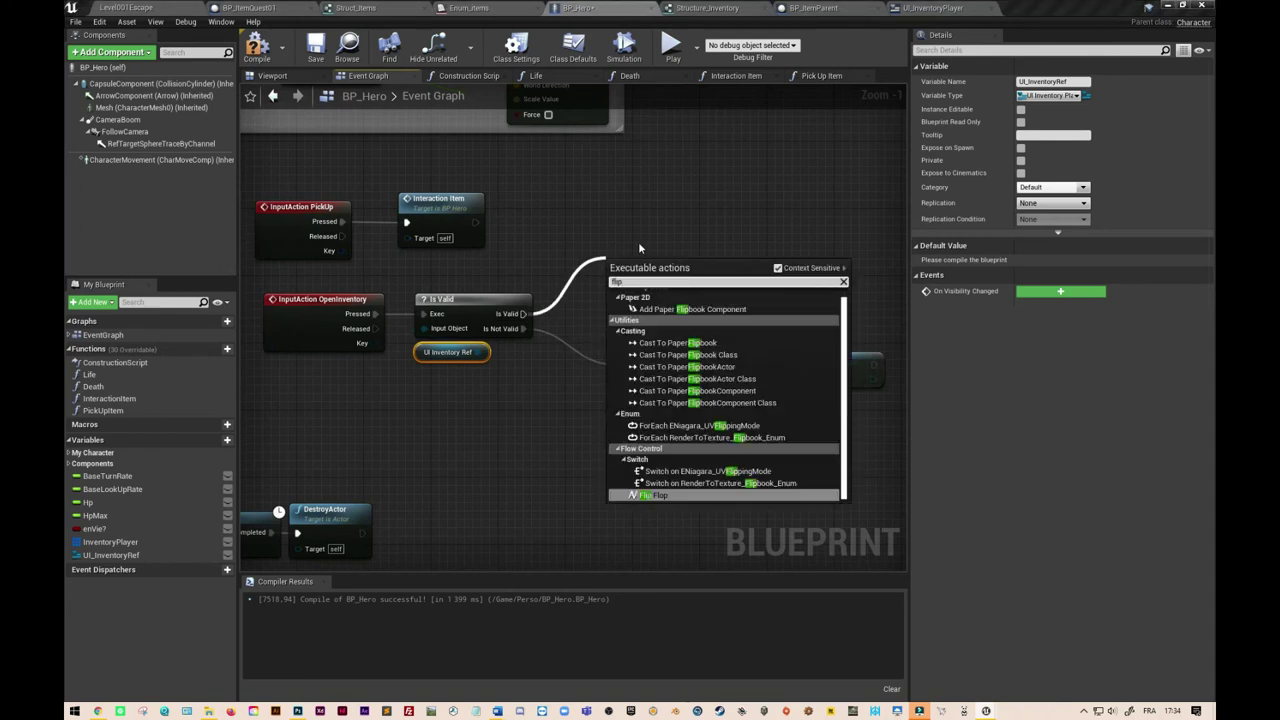
type(" flop")
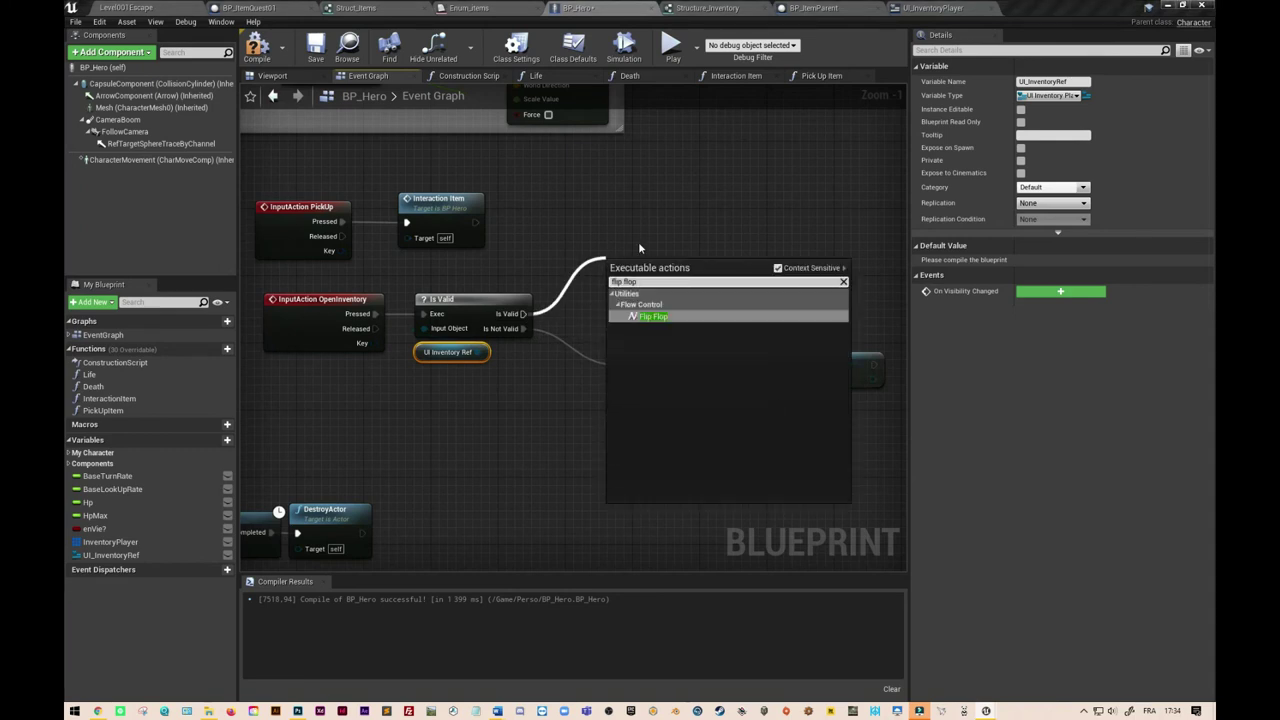
Add the Flip Flop, a UI_InventoryRef getter, and a Remove from Parent node targeting it
left_click(670, 318)
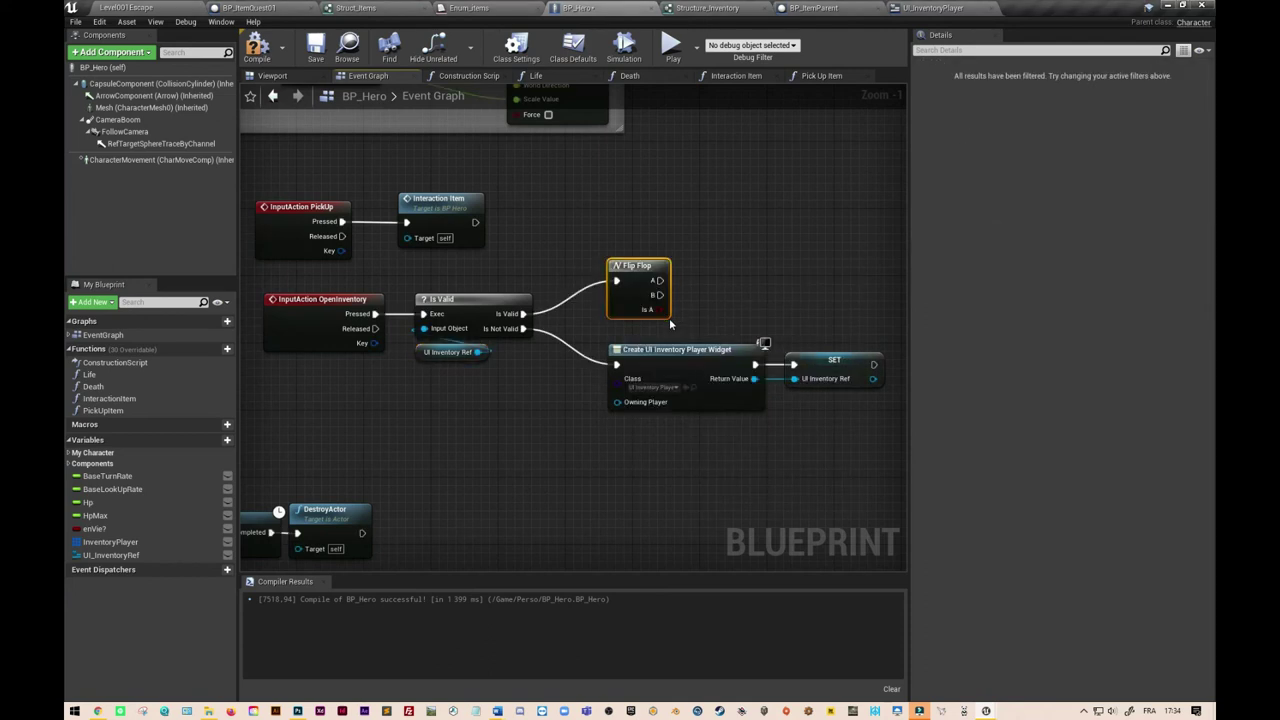
left_click_drag(663, 265, 656, 257)
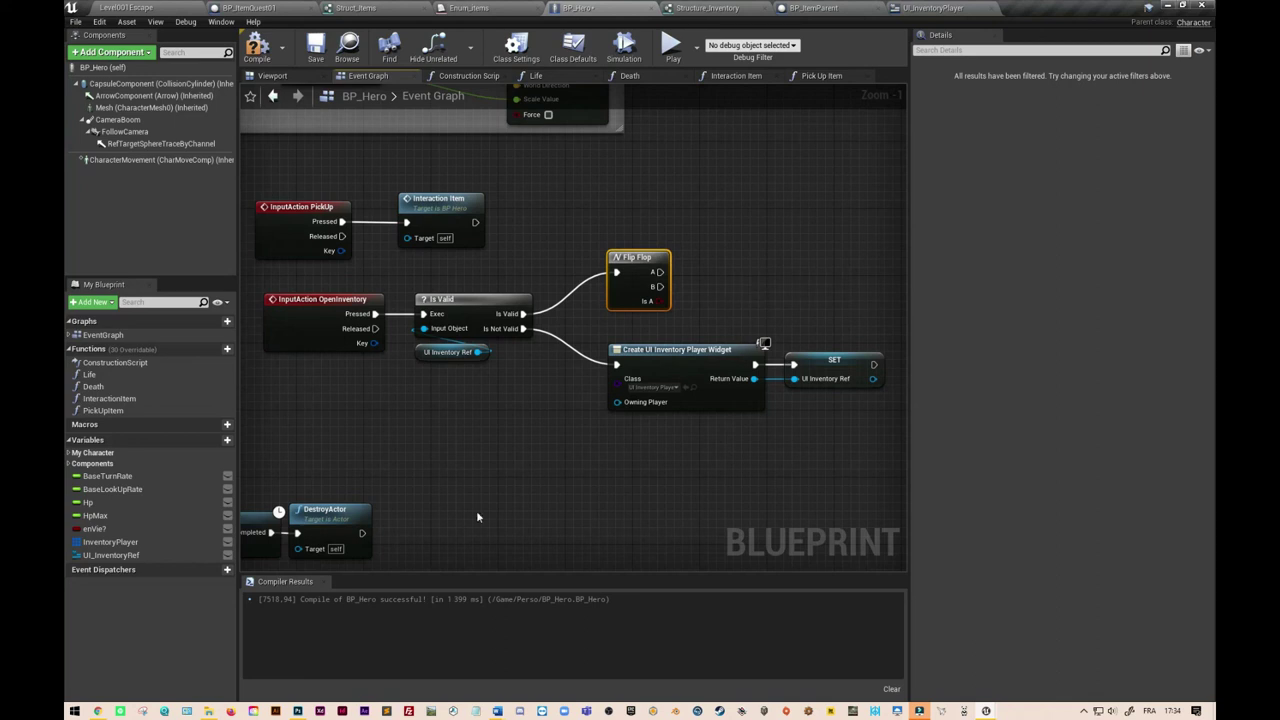
mouse_move(110, 555)
left_mouse_down()
mouse_move(737, 372)
mouse_move(750, 283)
left_mouse_up()
left_click(776, 300)
right_click_drag(789, 296, 610, 320)
left_click_drag(603, 298, 643, 284)
type("remove")
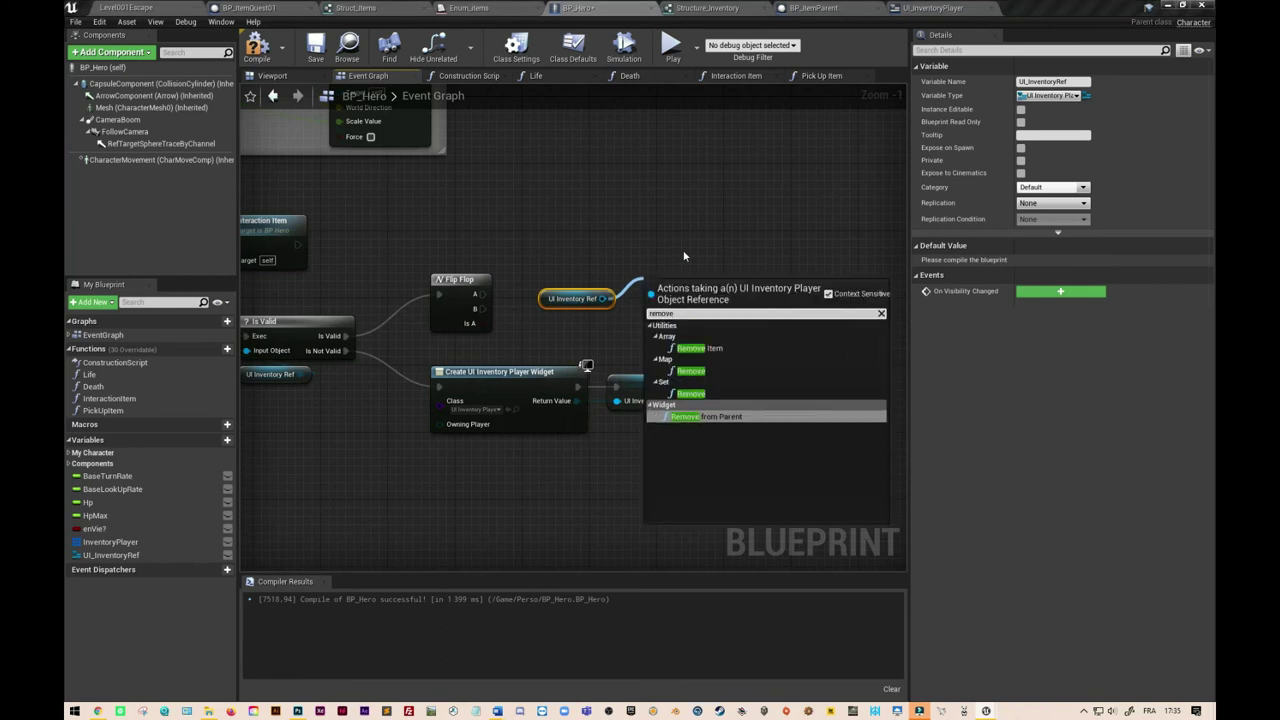
left_click(737, 416)
Add an Add to Viewport node on UI_InventoryRef, wire Flip Flop B to it, and arrange nodes
left_click_drag(603, 298, 666, 320)
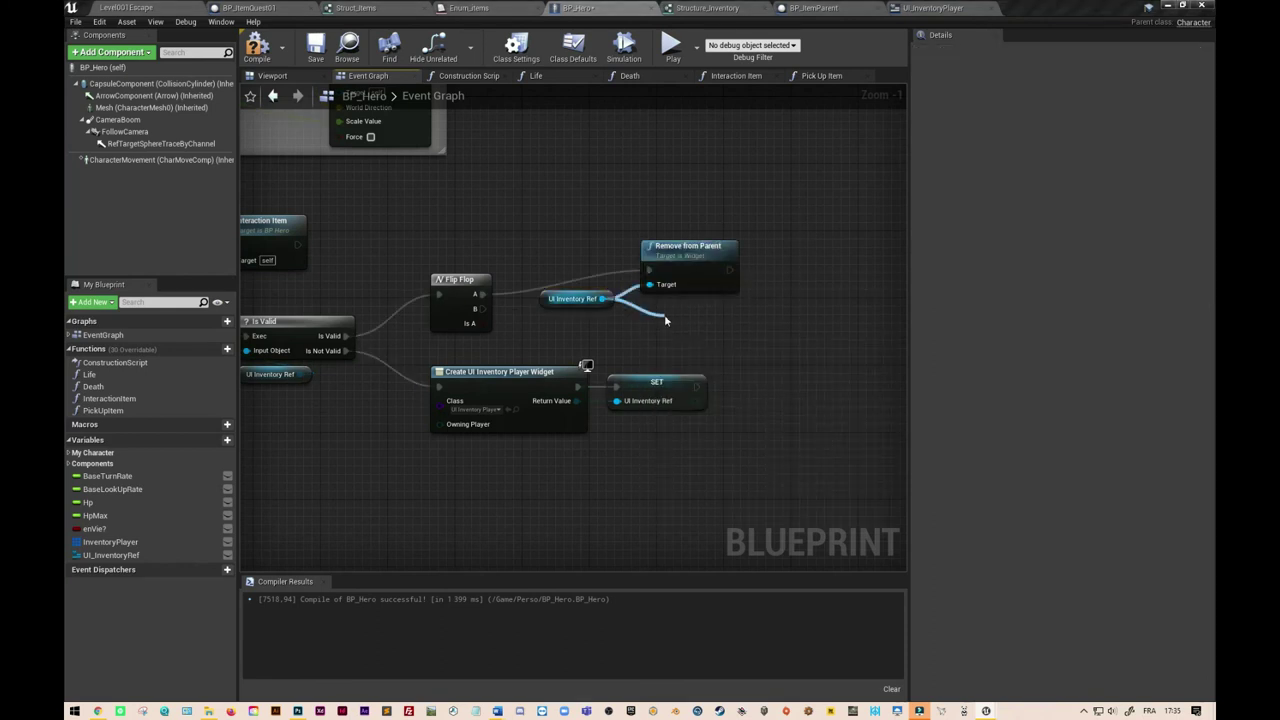
type("addto")
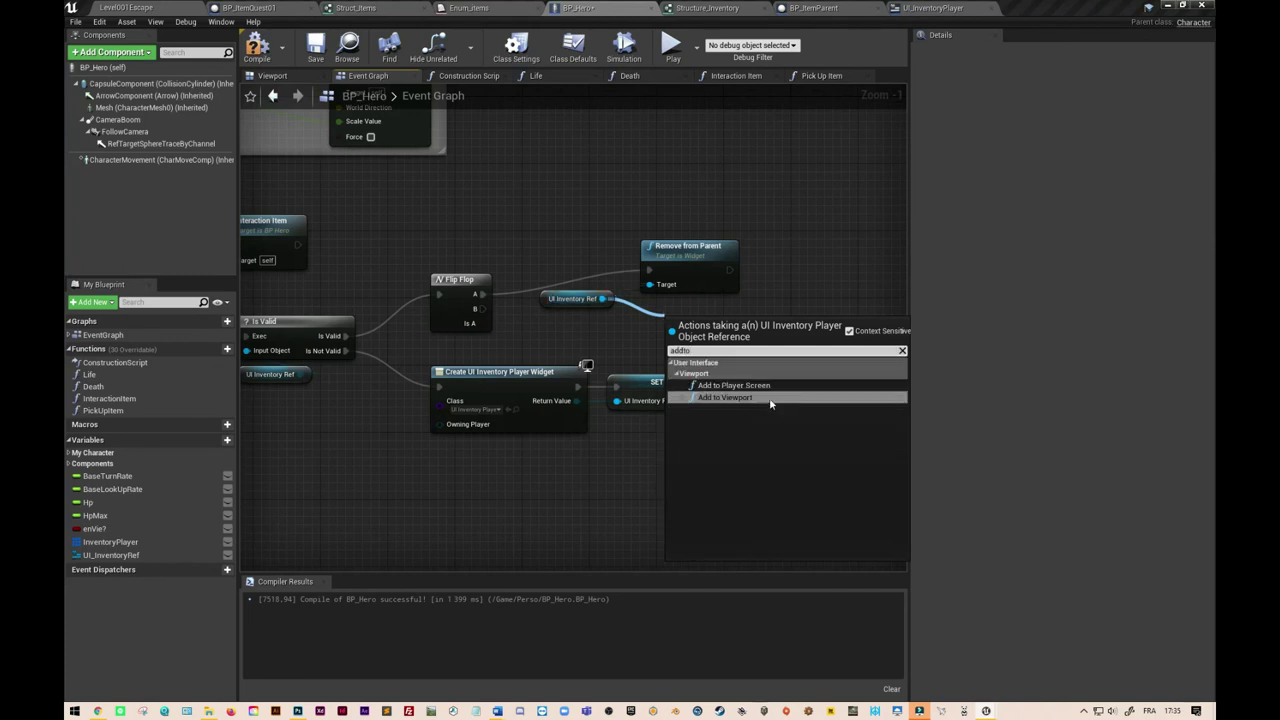
left_click(730, 397)
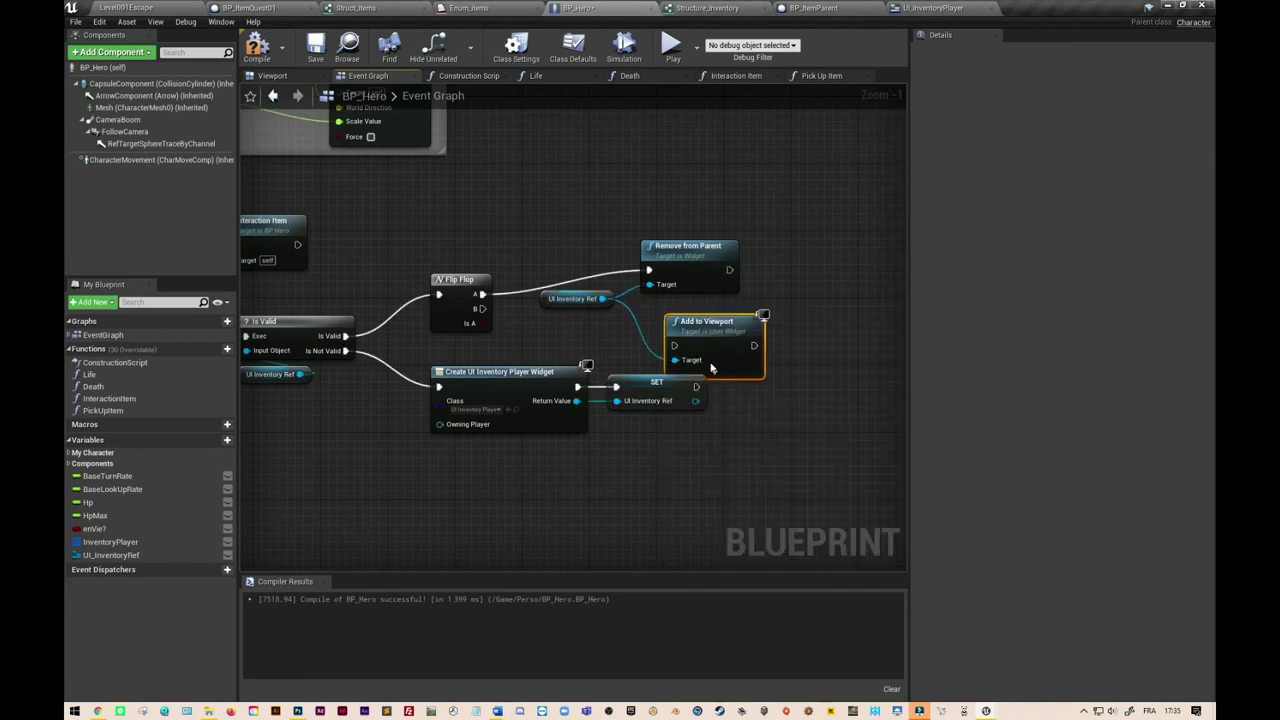
left_click_drag(697, 333, 672, 316)
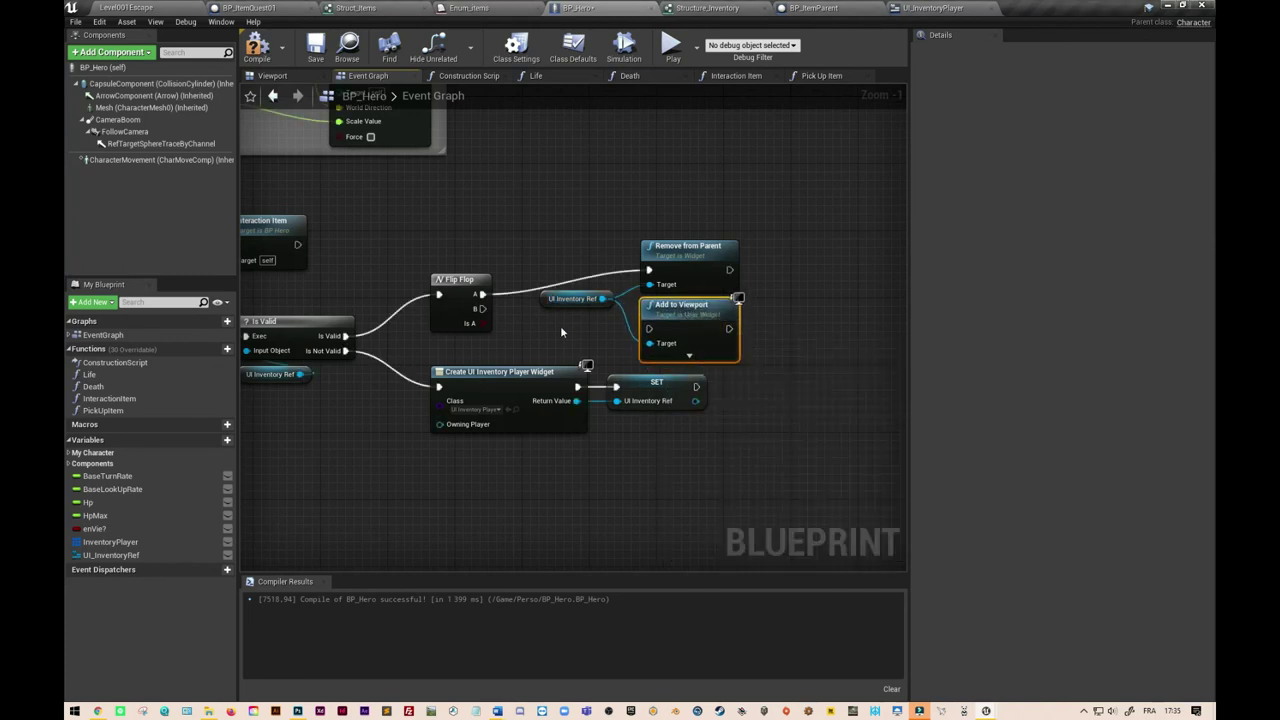
left_click_drag(482, 308, 648, 328)
left_click_drag(560, 215, 760, 362)
left_click_drag(705, 267, 847, 268)
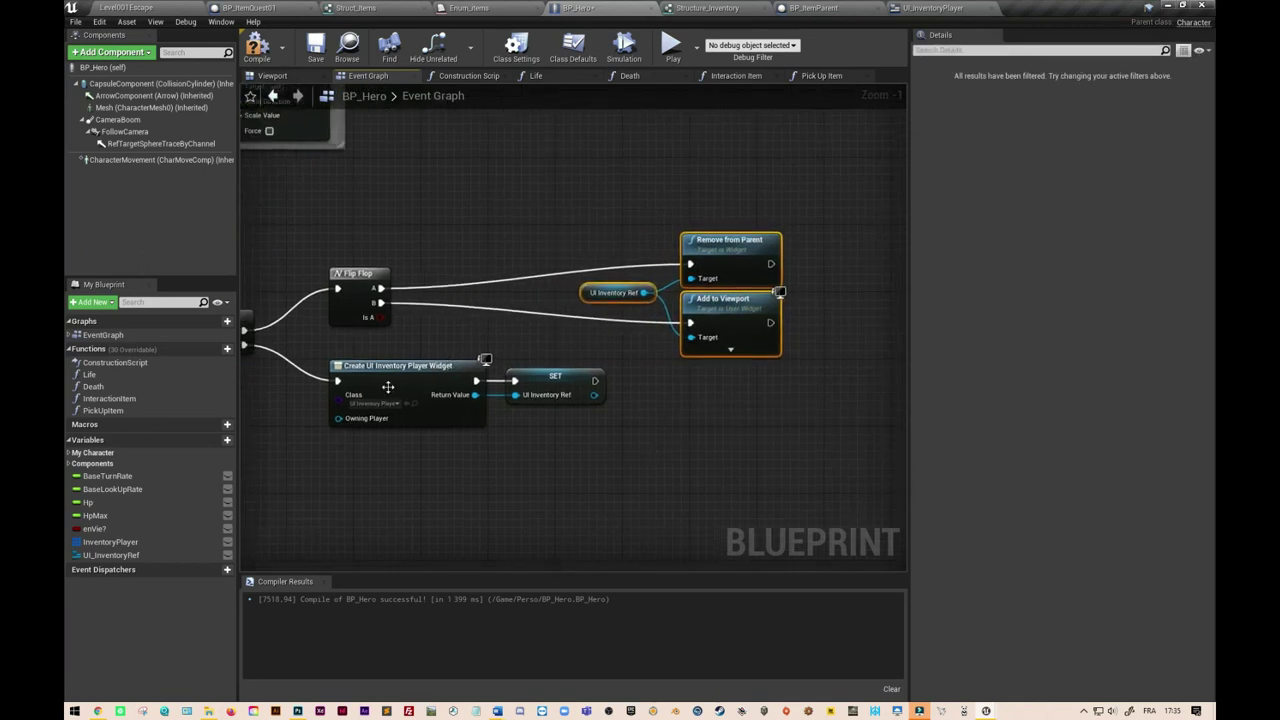
Wire the SET node's exec output into Add to Viewport
right_click_drag(509, 476, 499, 474)
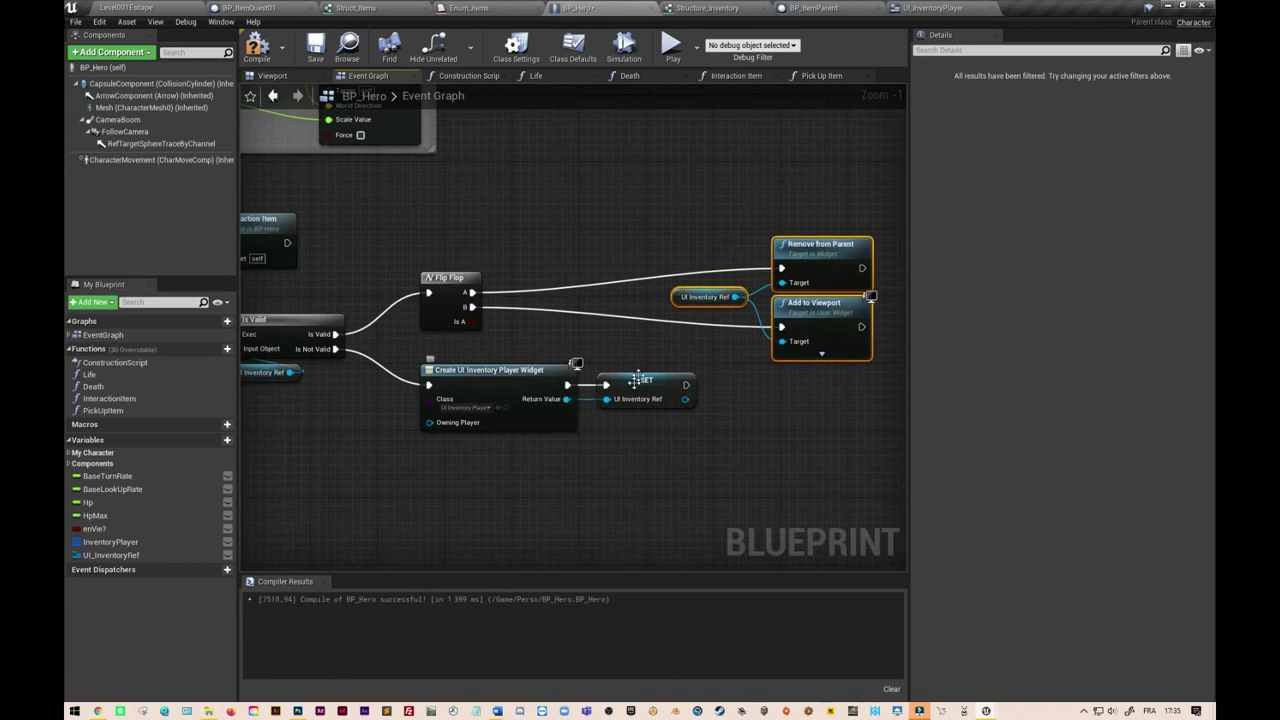
left_click_drag(686, 384, 785, 333)
right_click_drag(773, 428, 753, 420)
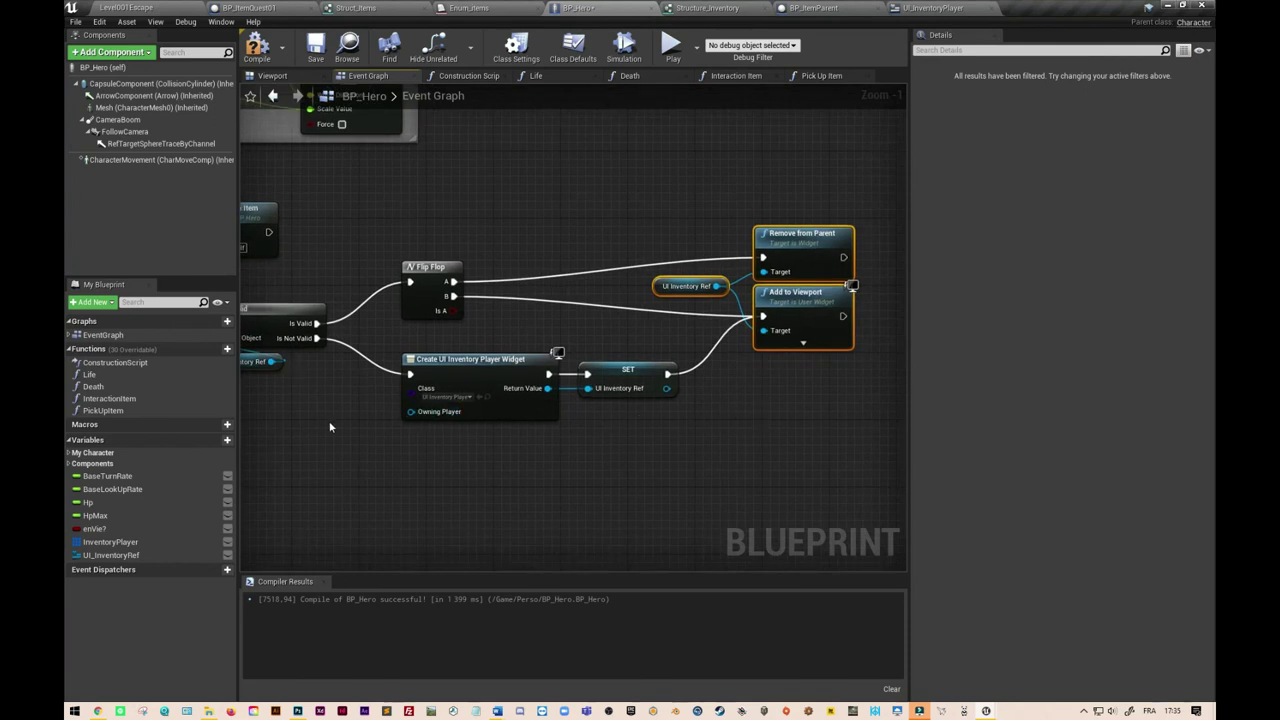
Review the inventory toggle wiring across the graph and save BP_Hero
right_click_drag(331, 425, 465, 414)
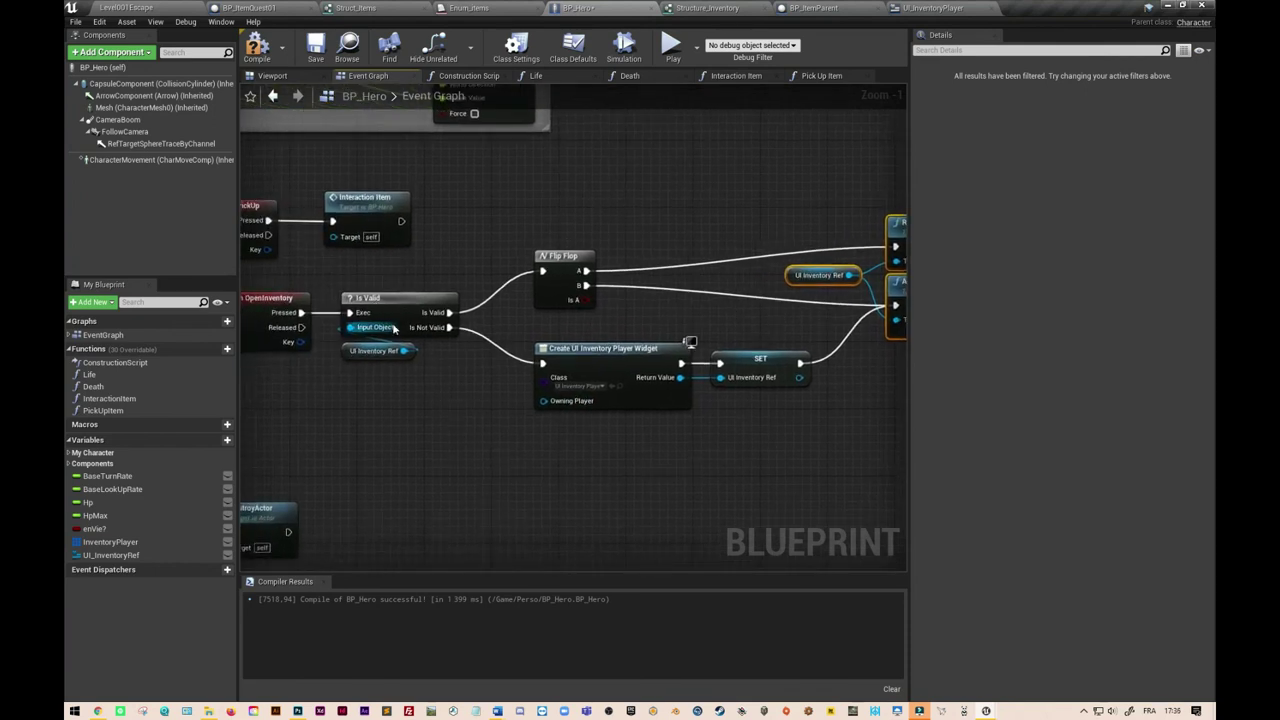
left_click_drag(403, 351, 489, 350)
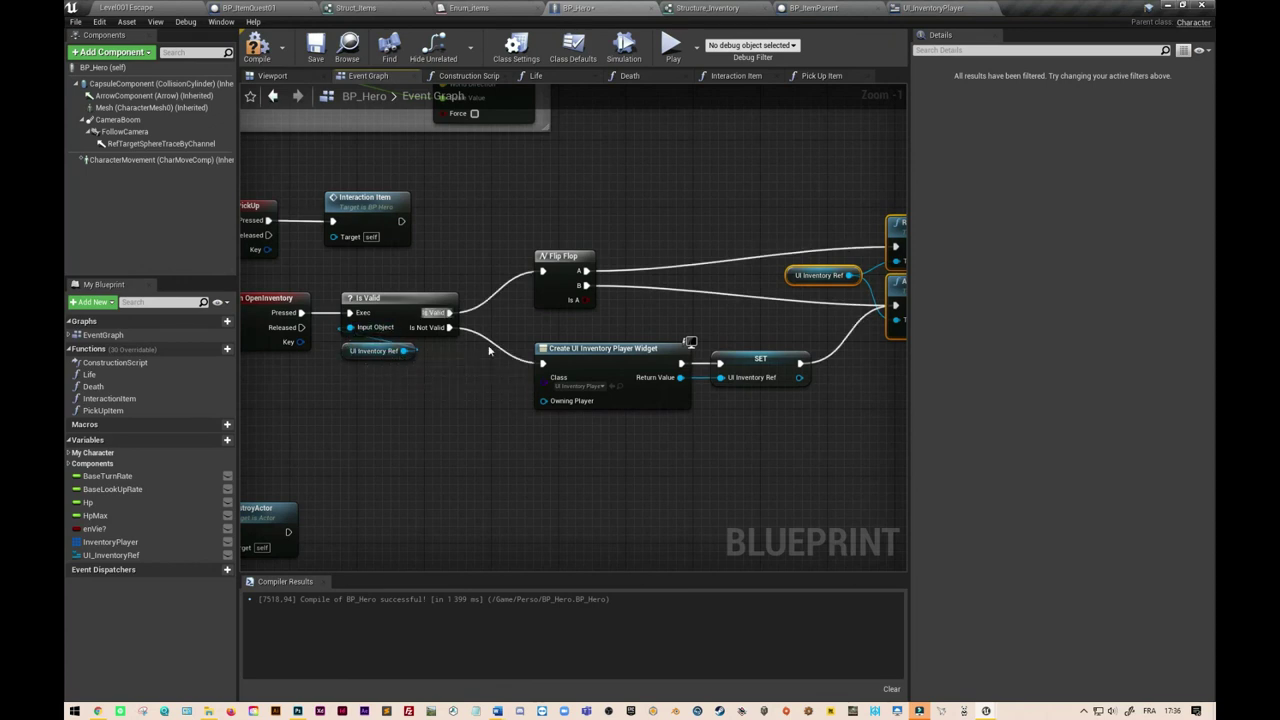
right_click_drag(702, 455, 559, 463)
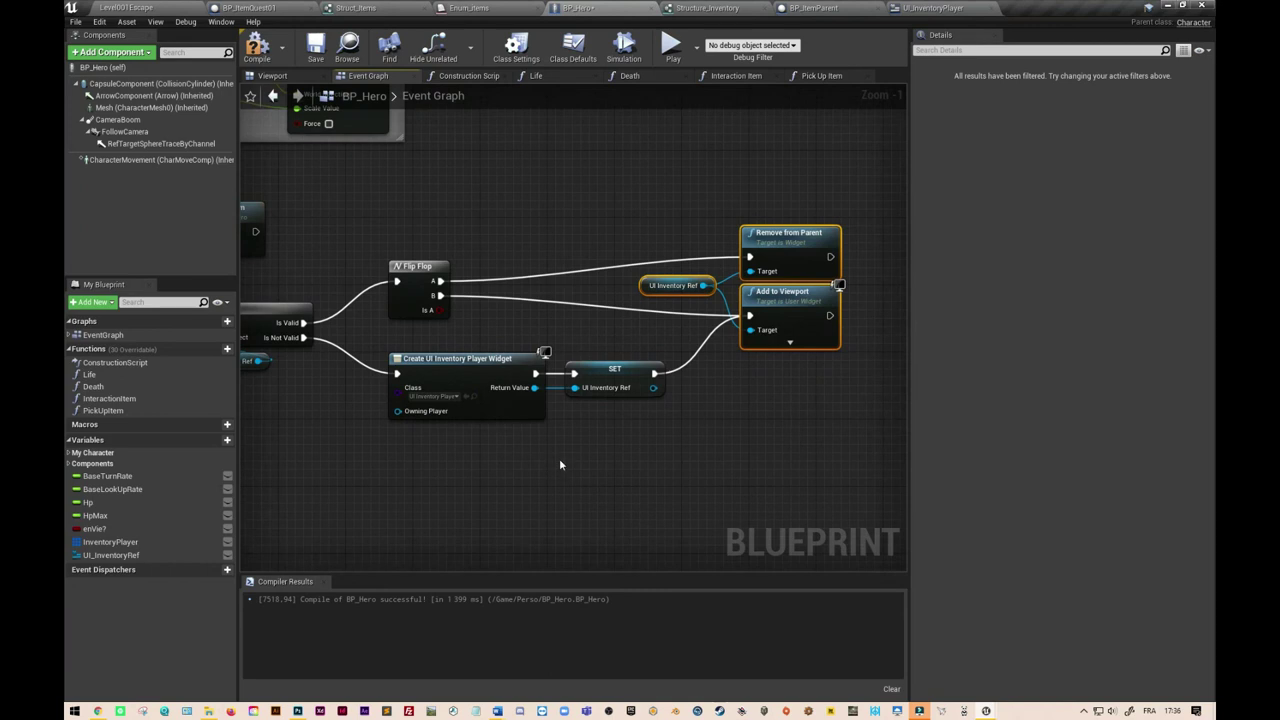
right_click_drag(468, 383, 535, 375)
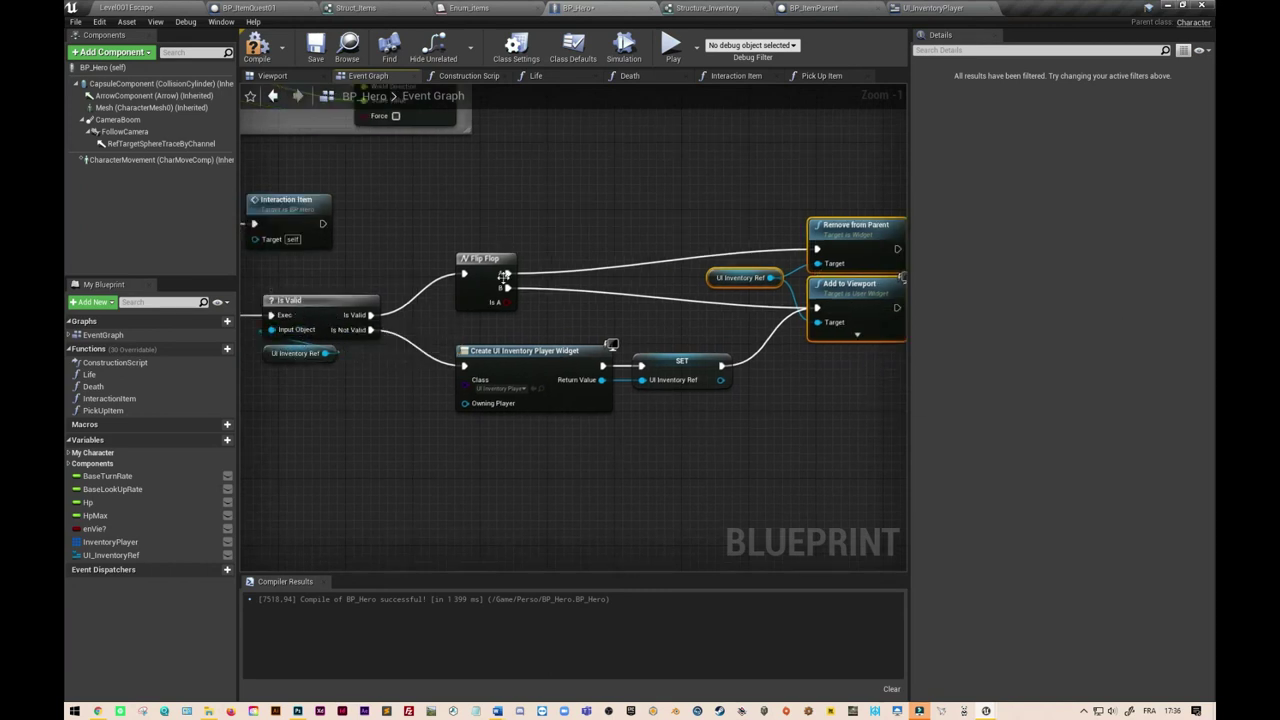
right_click_drag(502, 303, 385, 312)
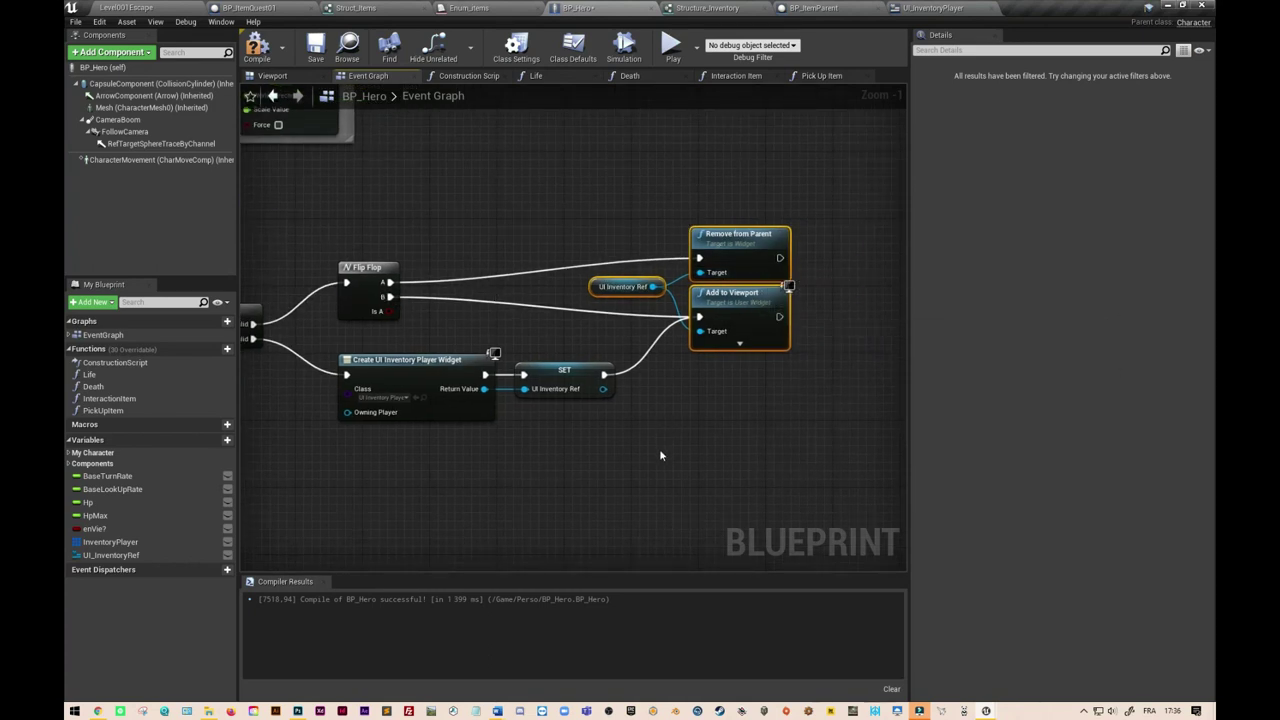
right_click_drag(777, 471, 755, 503)
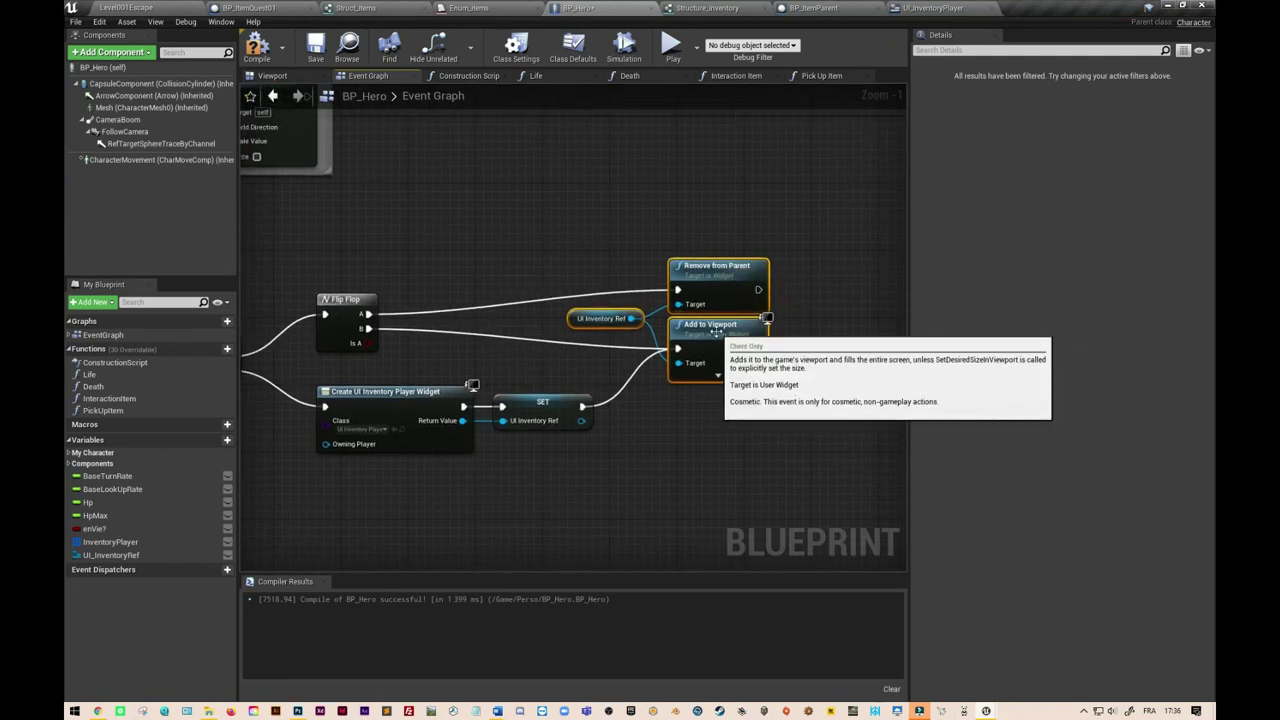
left_click_drag(572, 229, 748, 371)
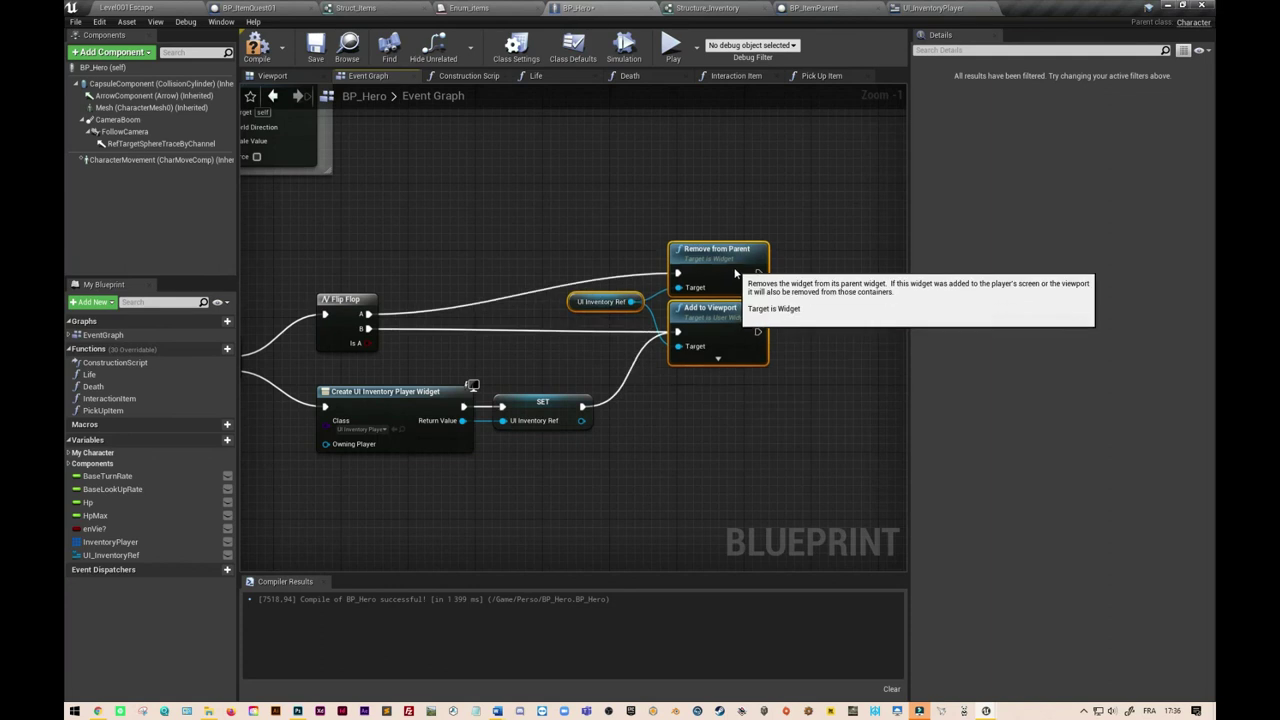
left_click(647, 484)
right_click_drag(647, 484, 809, 459)
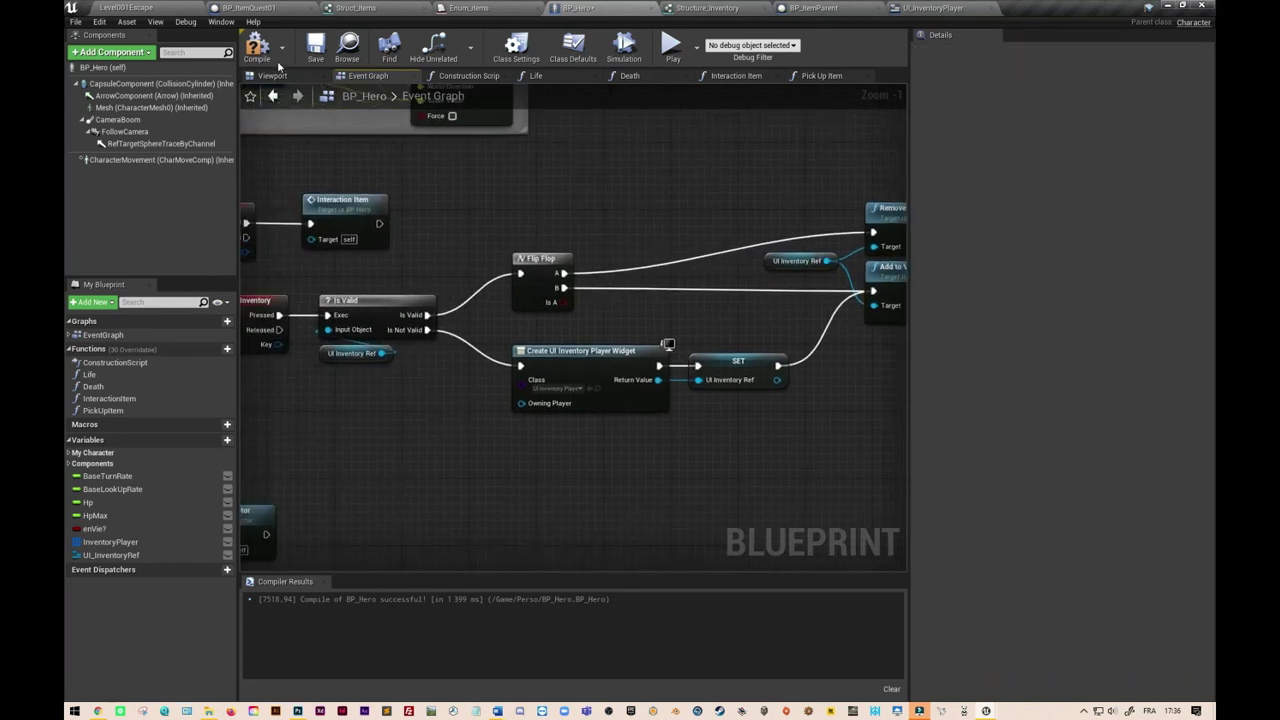
left_click(316, 48)
Start a play session and toggle the parchment inventory panel on and off with I
left_click(672, 50)
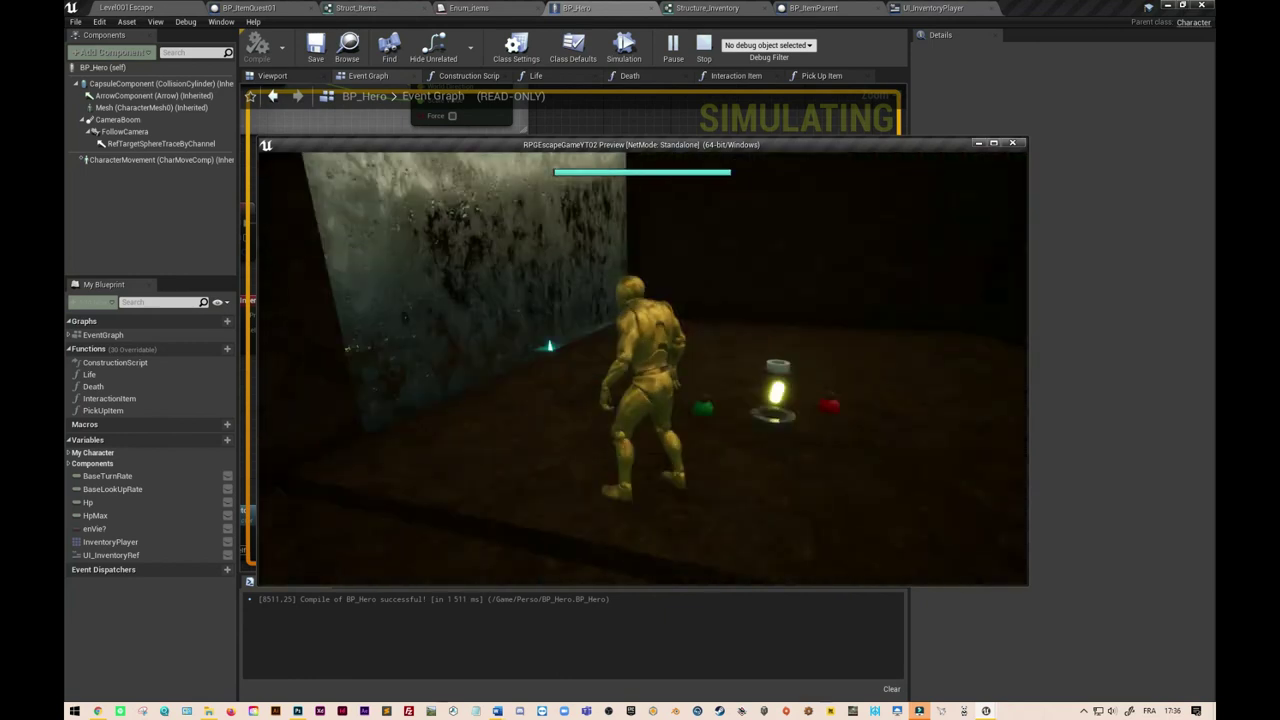
key("i")
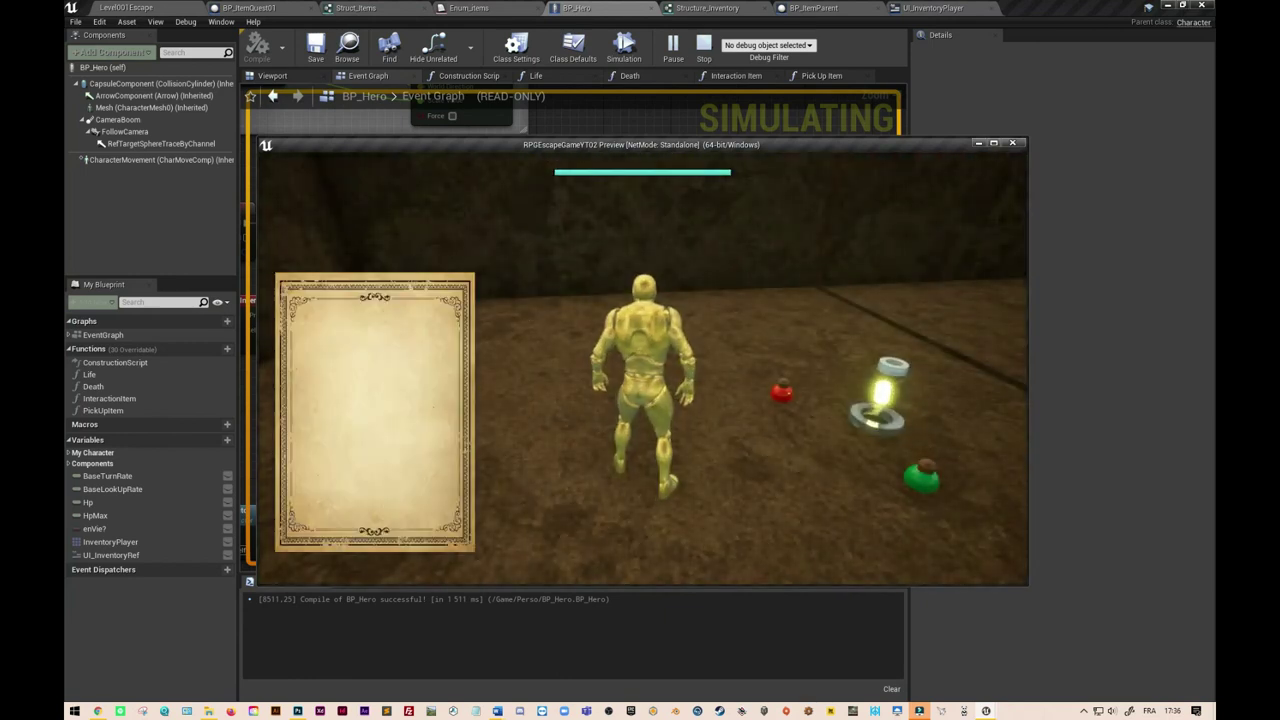
key("i")
Walk the hero across the room toward the potions, then reopen the inventory panel
key("w")
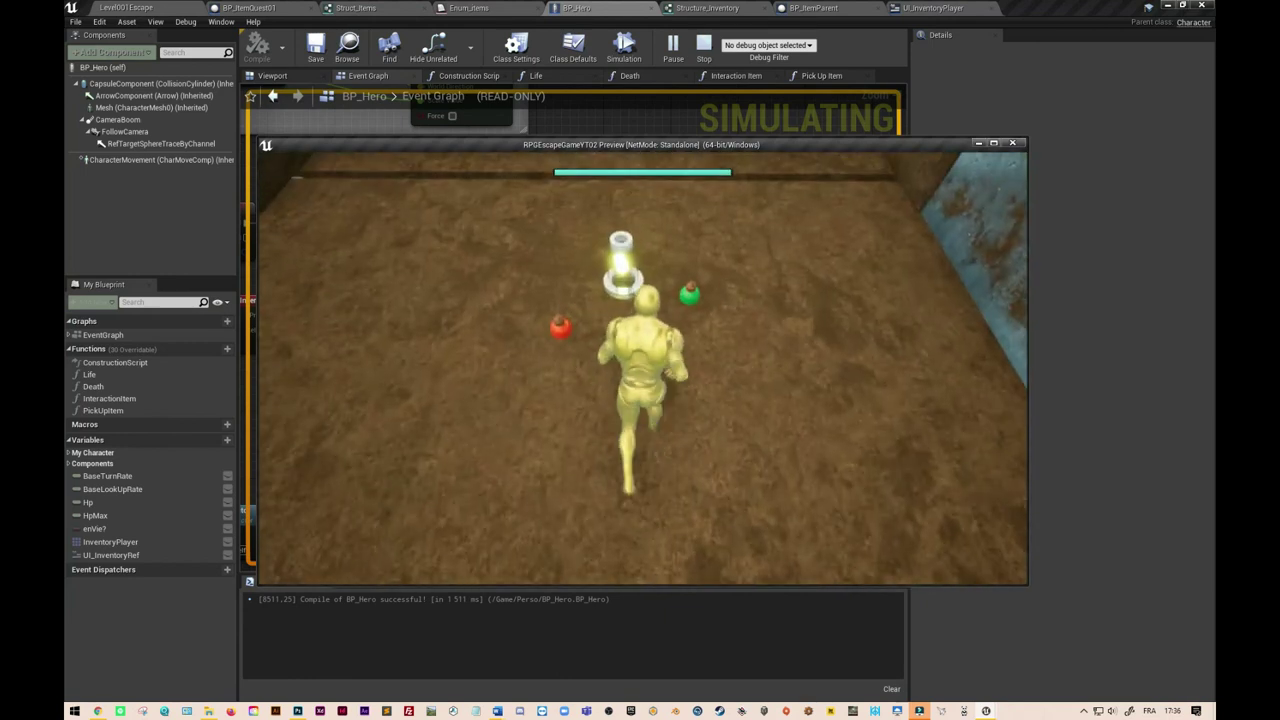
key("e")
key("w")
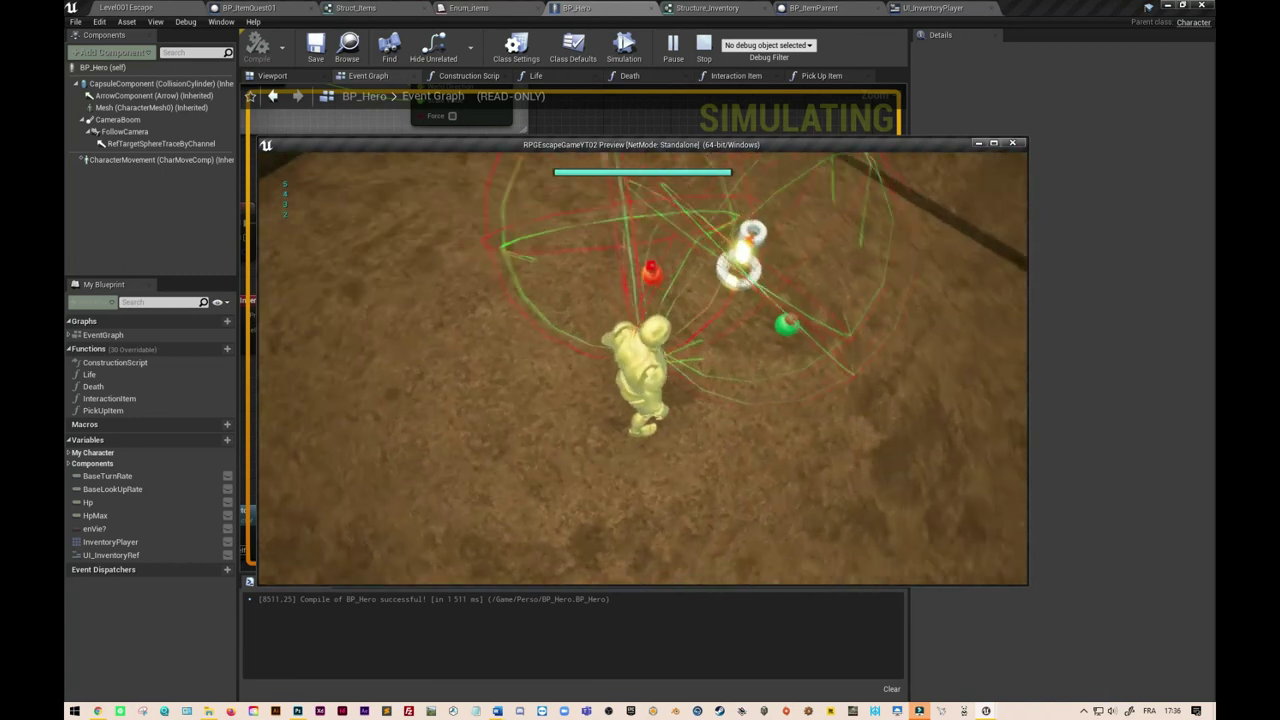
key("e")
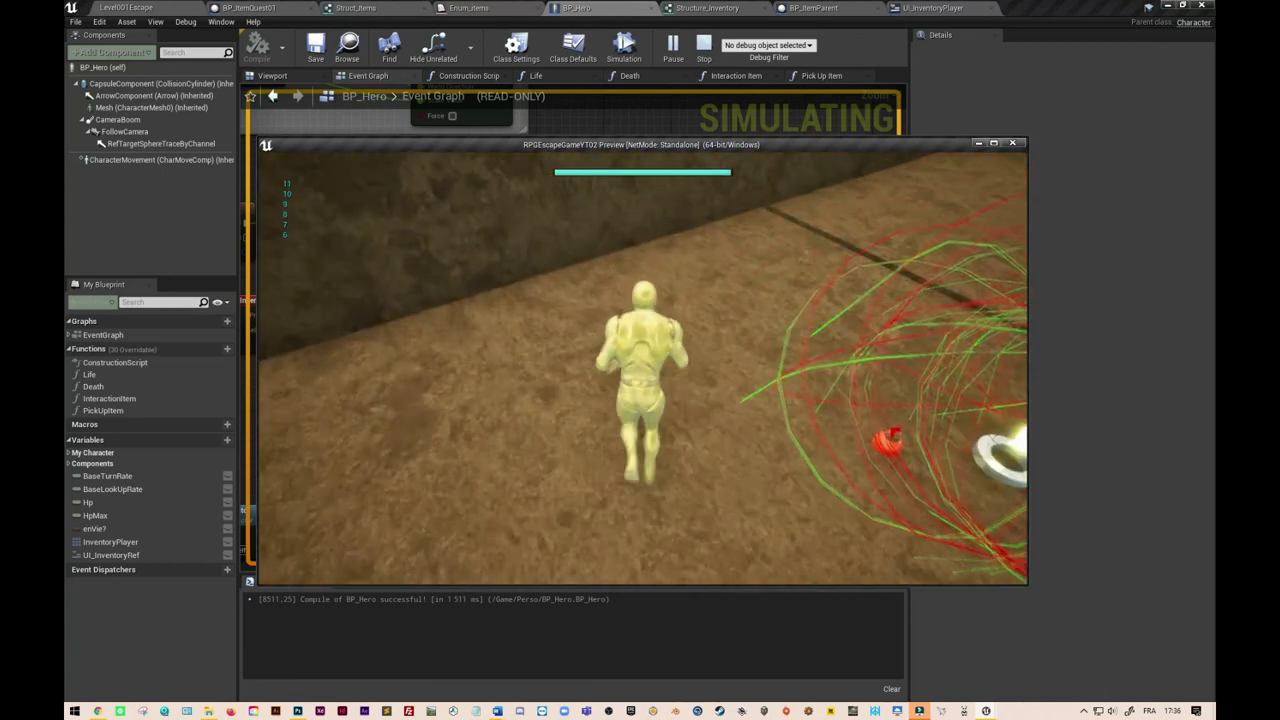
key("i")
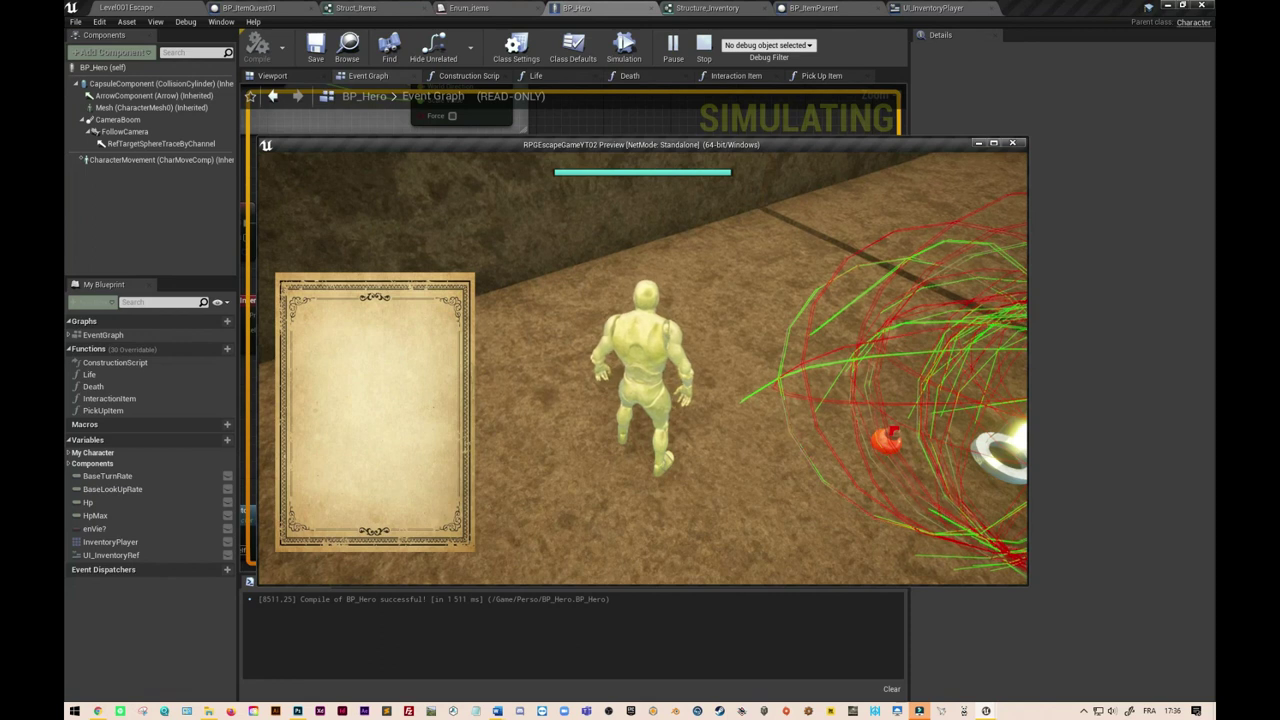